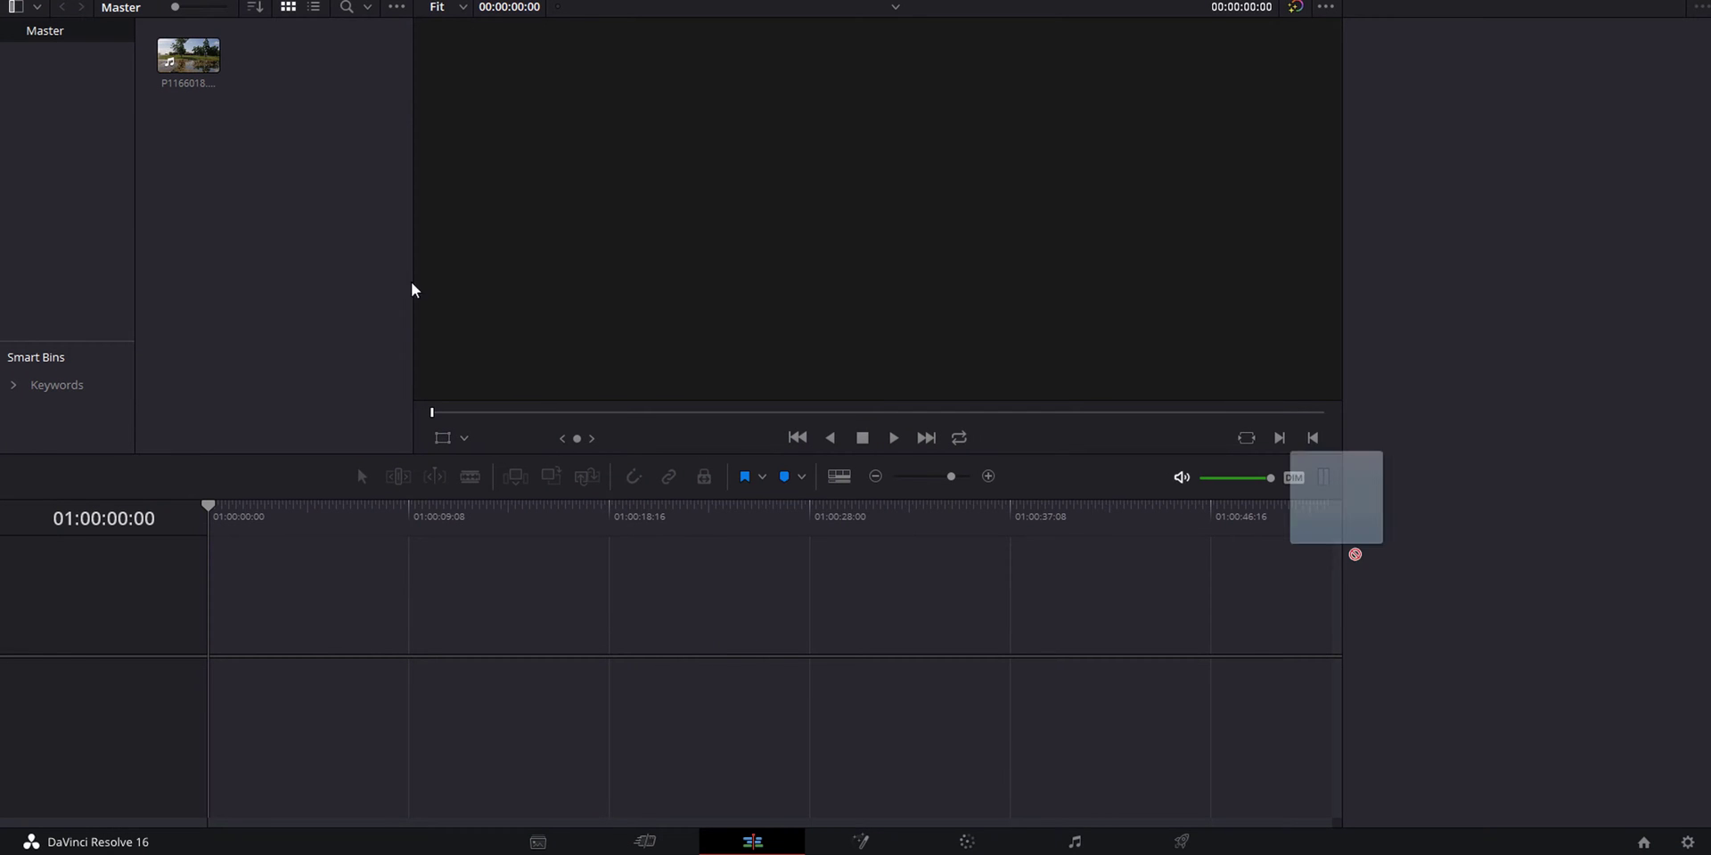
# Step: Import clip P1166022 into the Media Pool and lay both clips end to end on Timeline 1
pyautogui.moveTo(1354, 552); pyautogui.dragTo(356, 257)
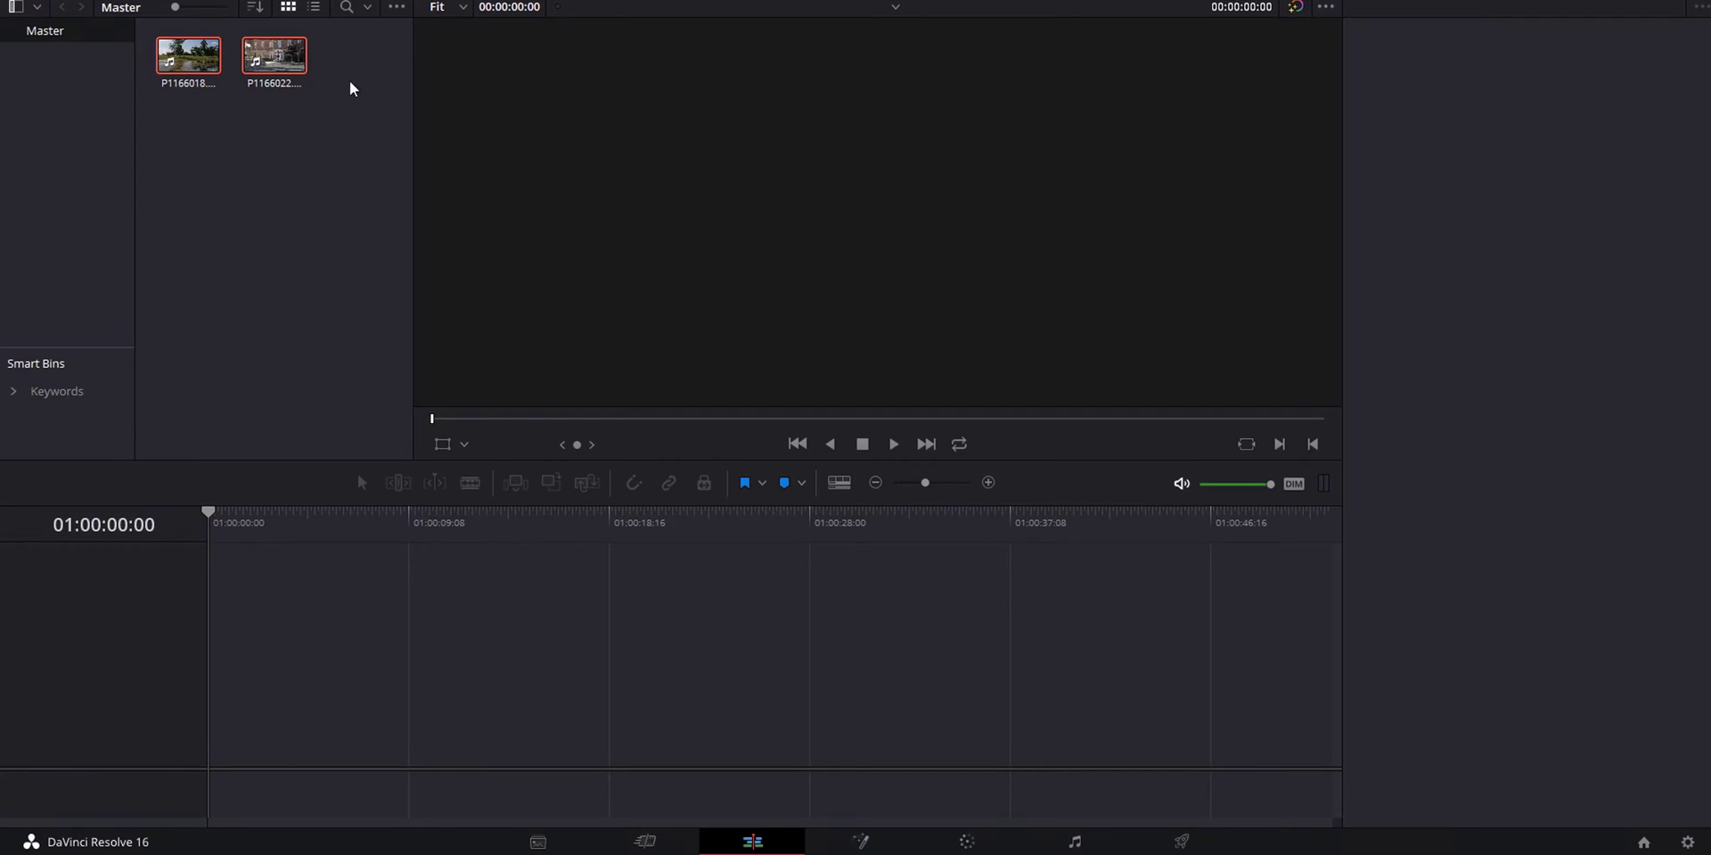
pyautogui.moveTo(194, 70); pyautogui.dragTo(243, 595)
# Step: Zoom the timeline in and park the playhead near 01:00:38:03, just before the pole crosses
pyautogui.click(332, 528)
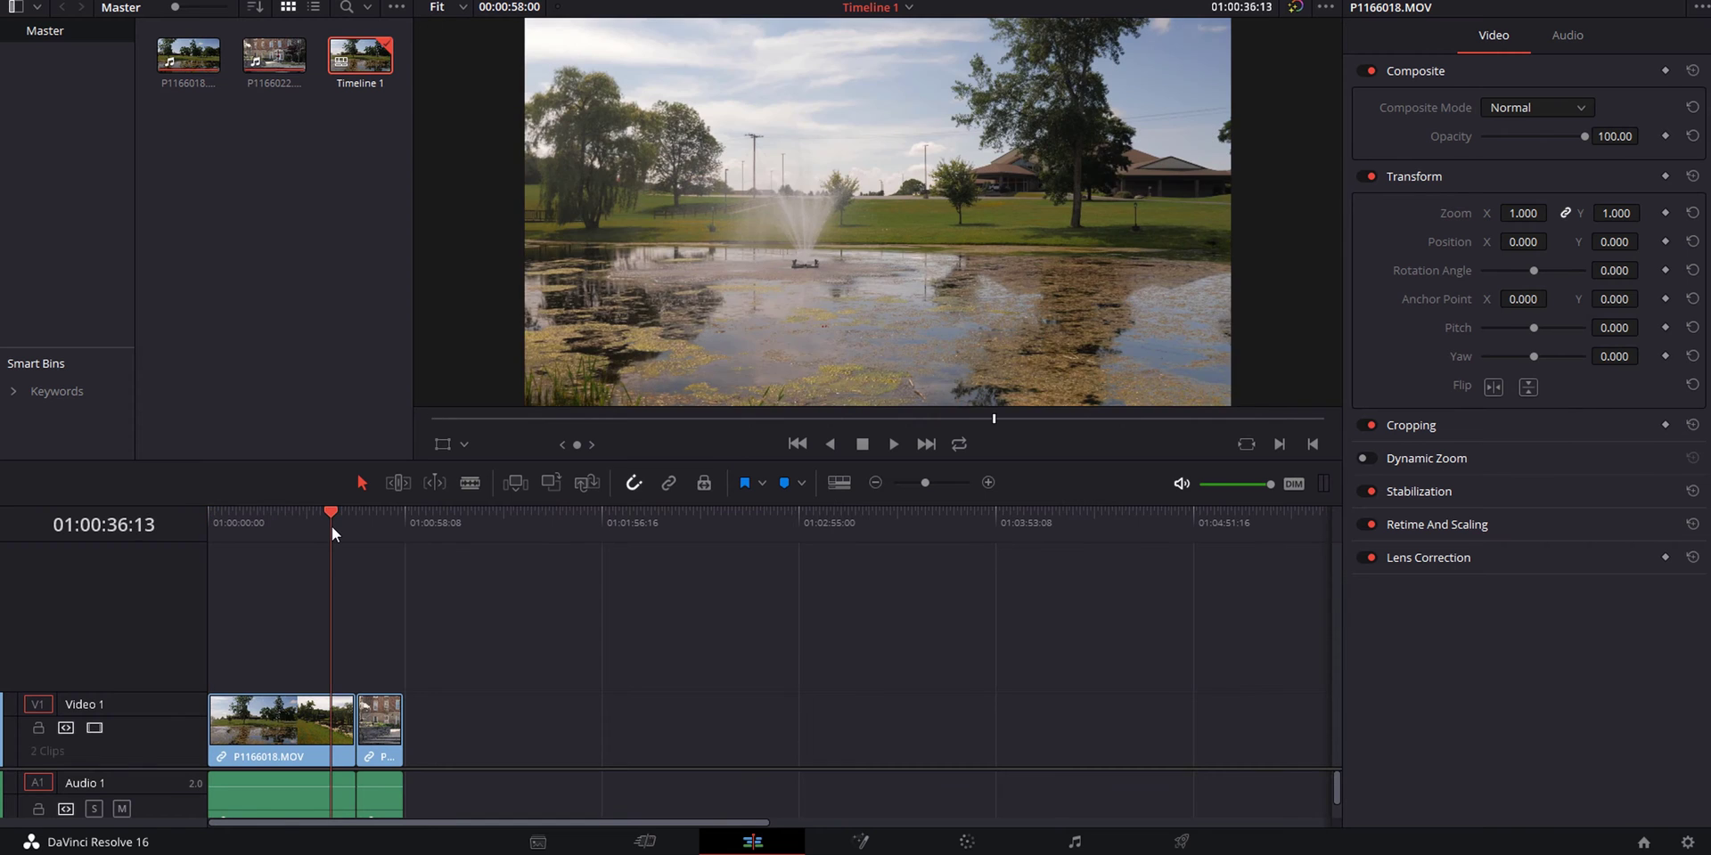
pyautogui.moveTo(331, 527); pyautogui.dragTo(334, 527)
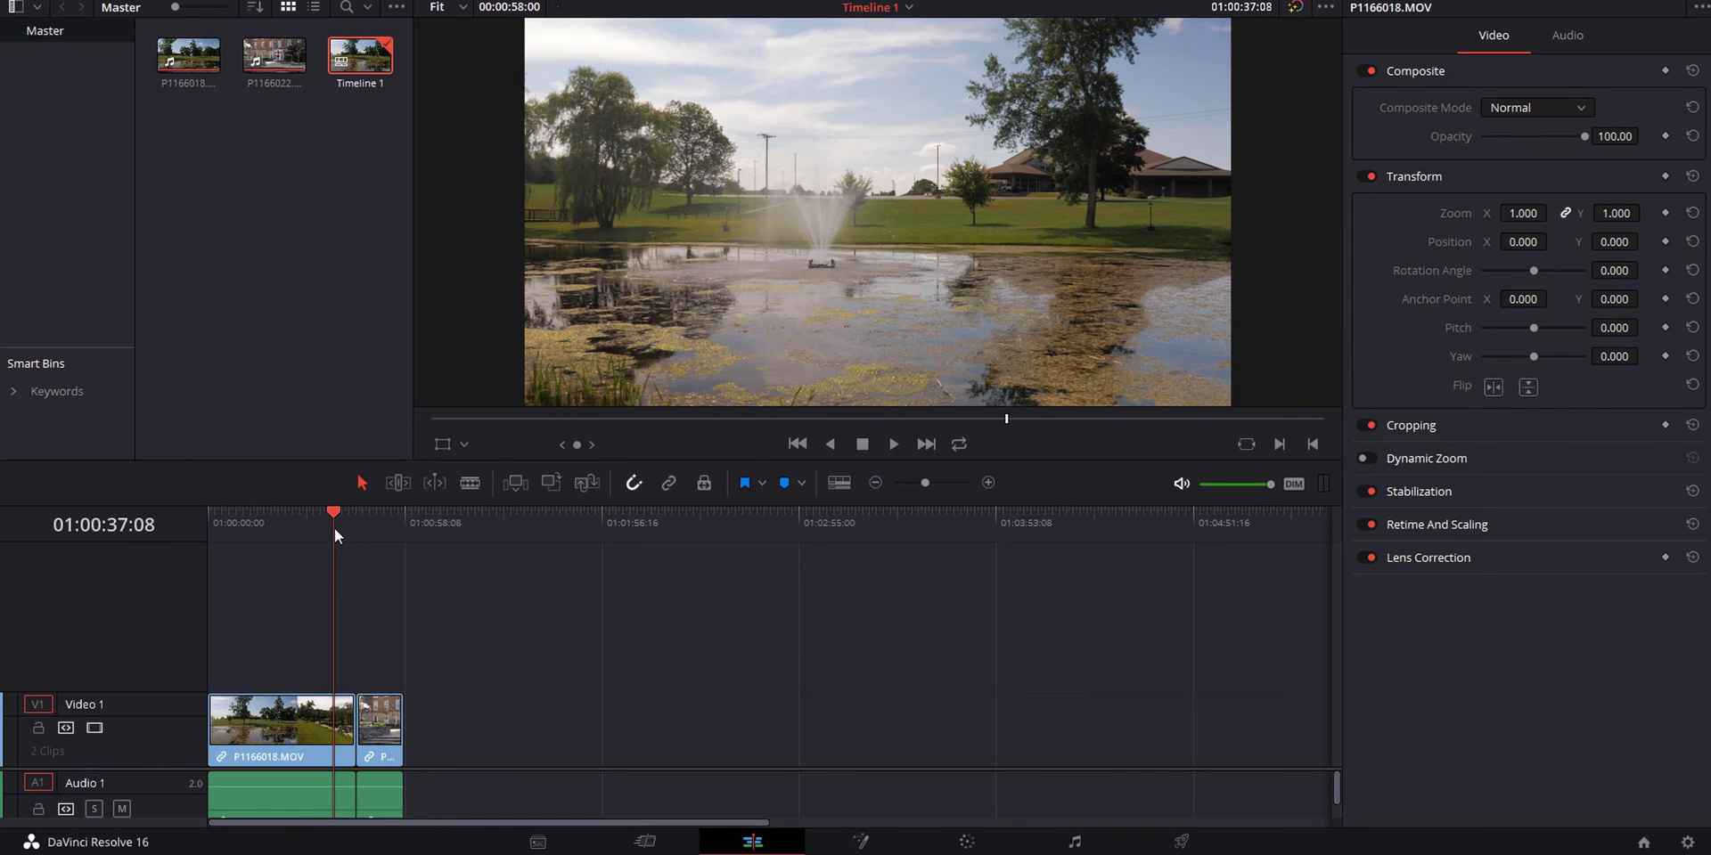
pyautogui.scroll(5, 364, 677)
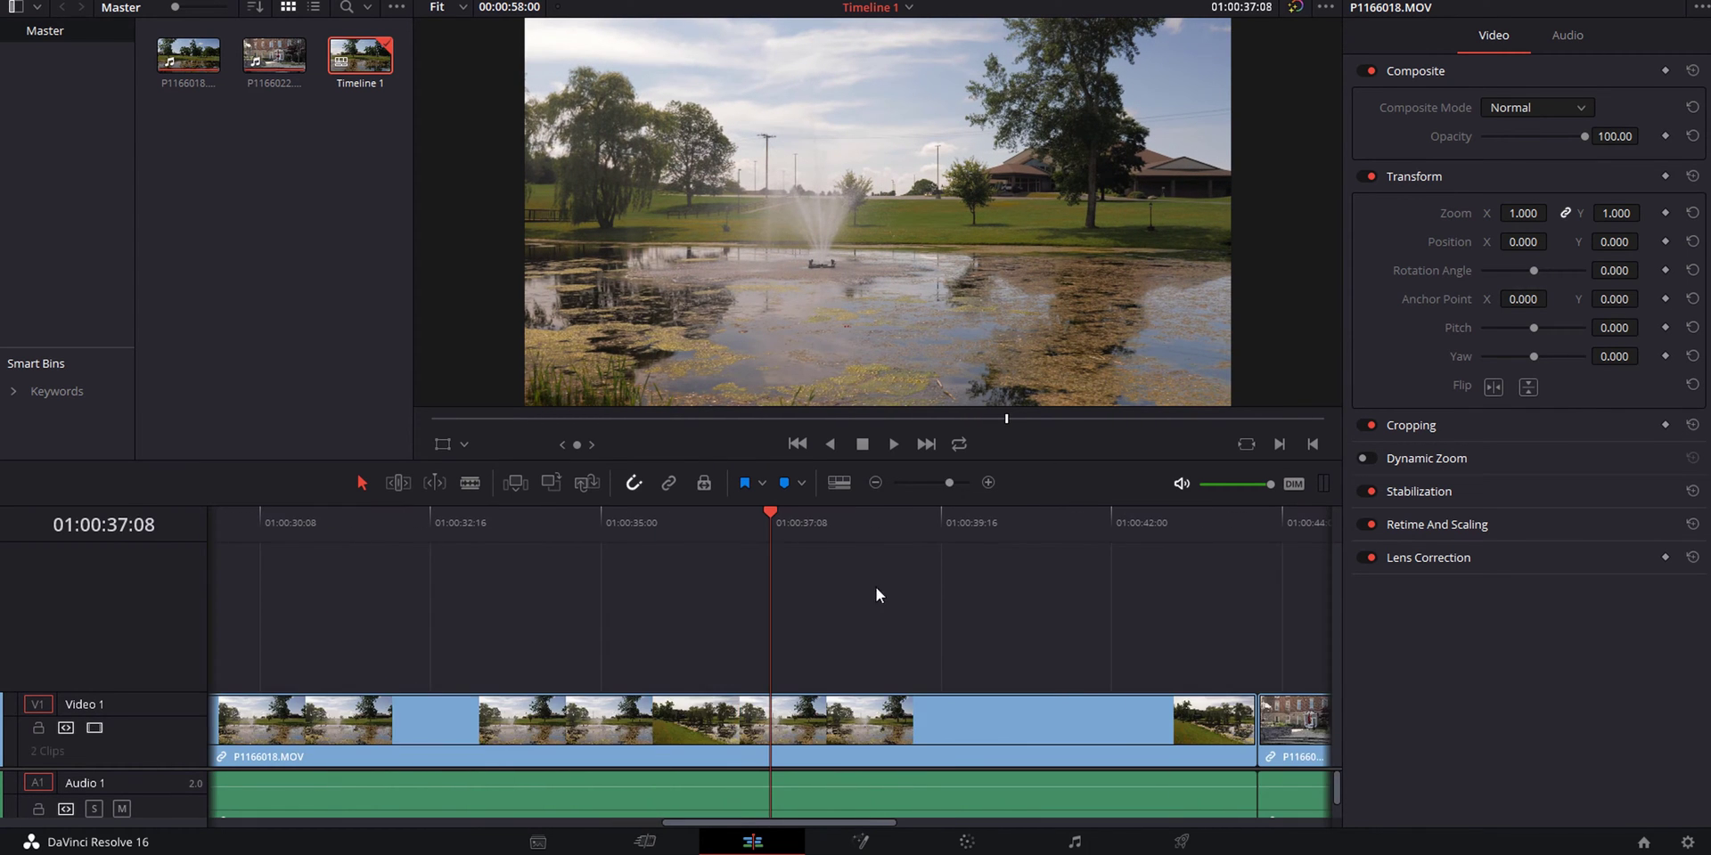
pyautogui.moveTo(753, 522); pyautogui.dragTo(922, 564)
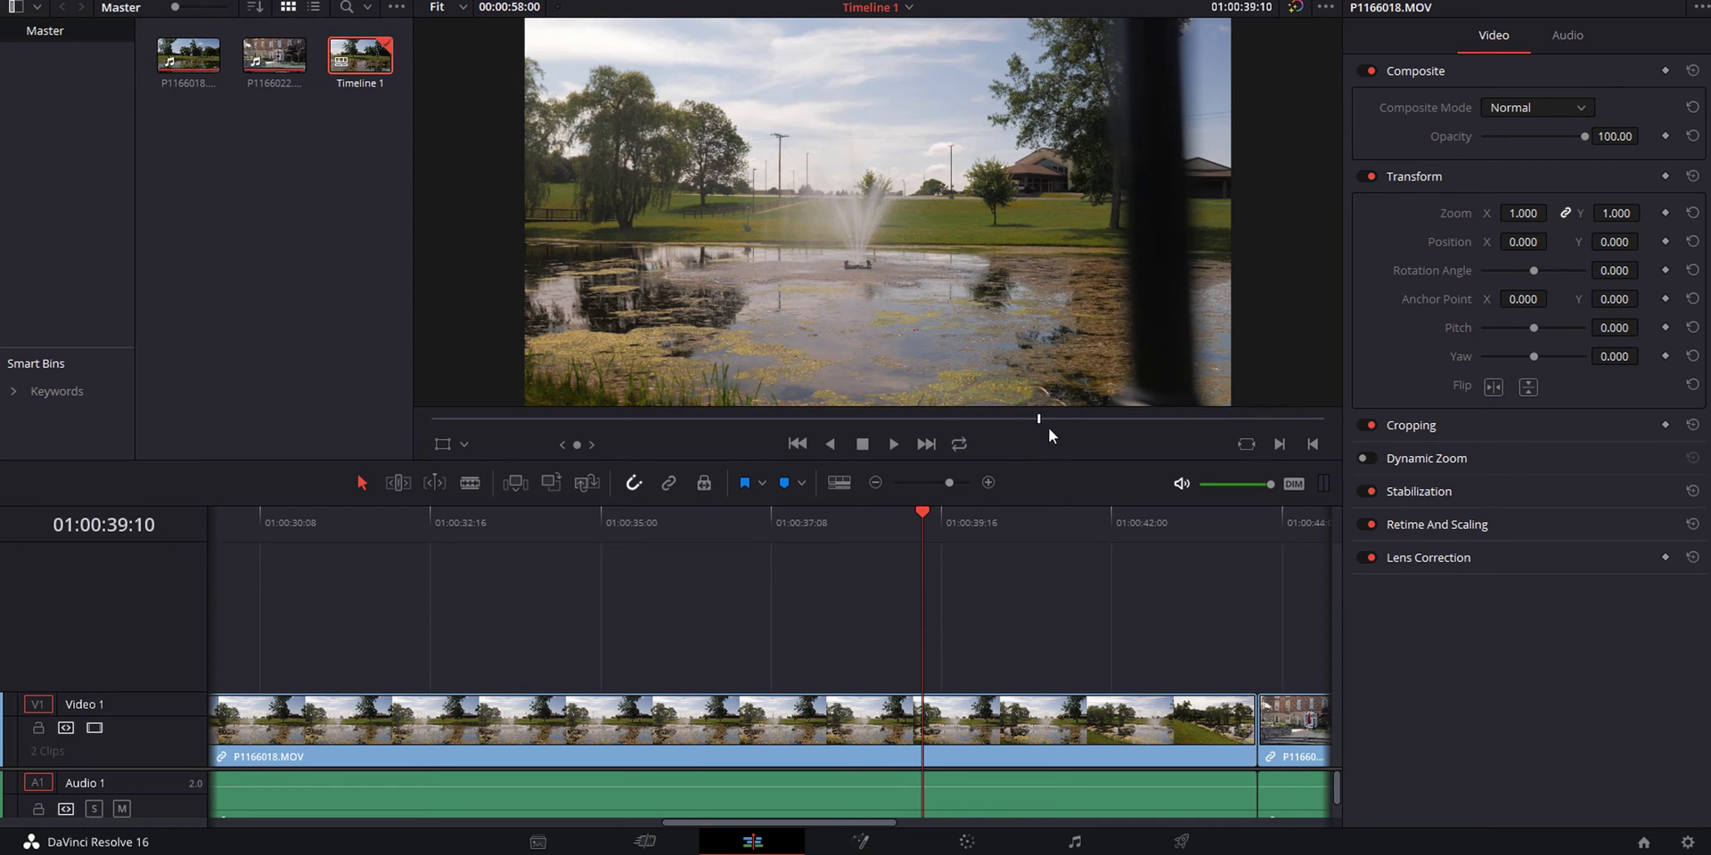
pyautogui.moveTo(922, 521); pyautogui.dragTo(828, 580)
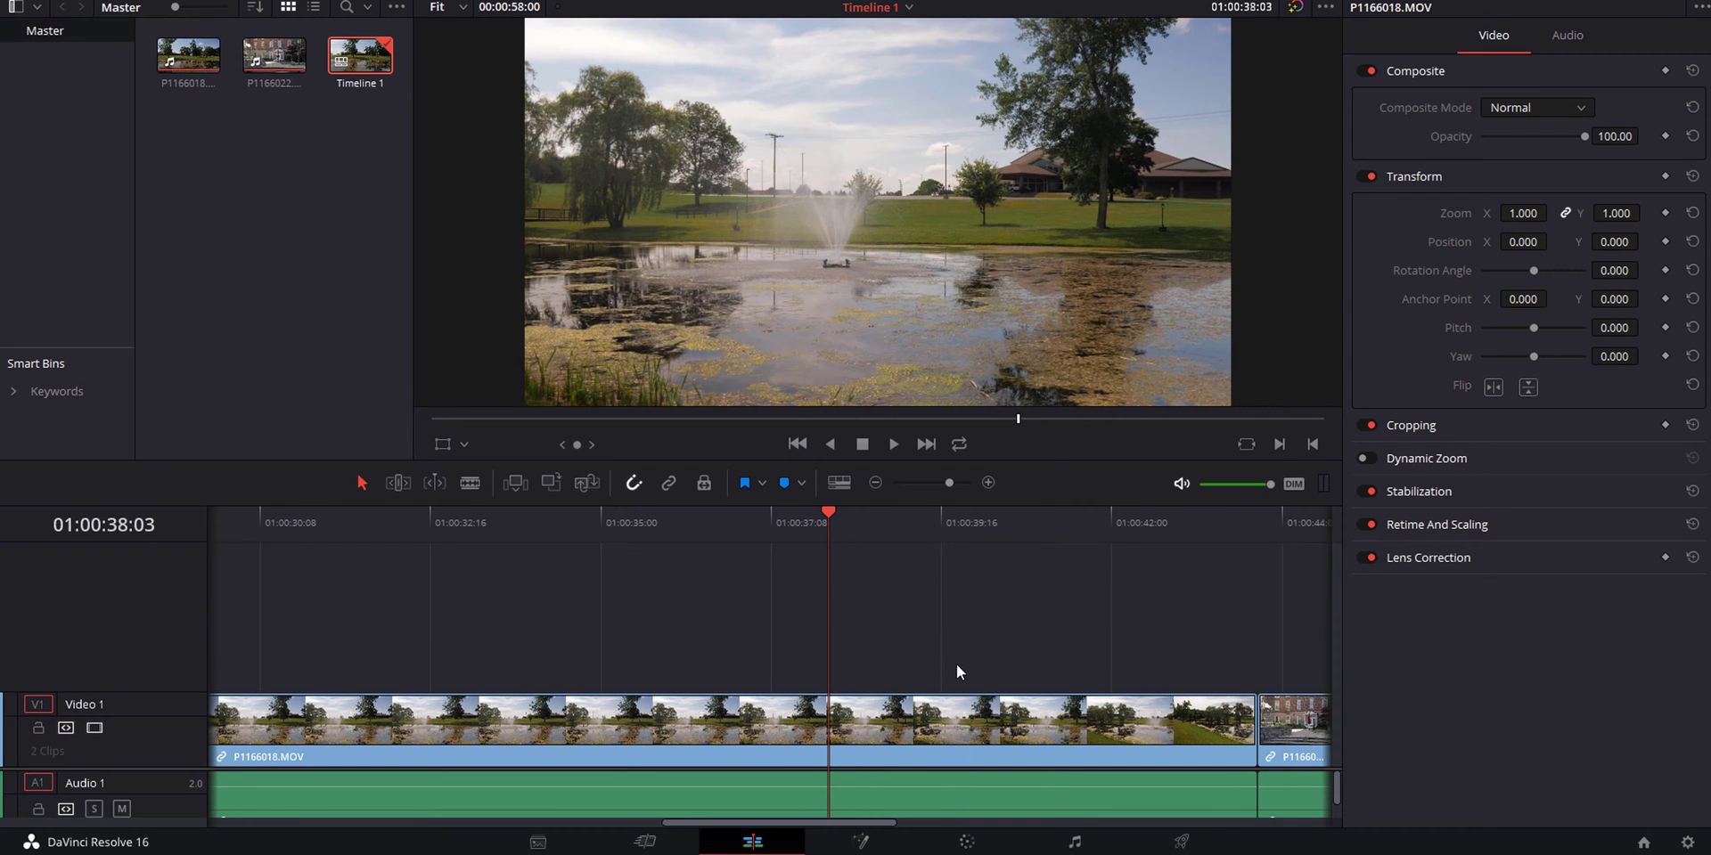
# Step: Ripple-trim the fountain clip's start to the playhead and move it up to Video 2
pyautogui.hotkey('ctrl', 'shift', '[')
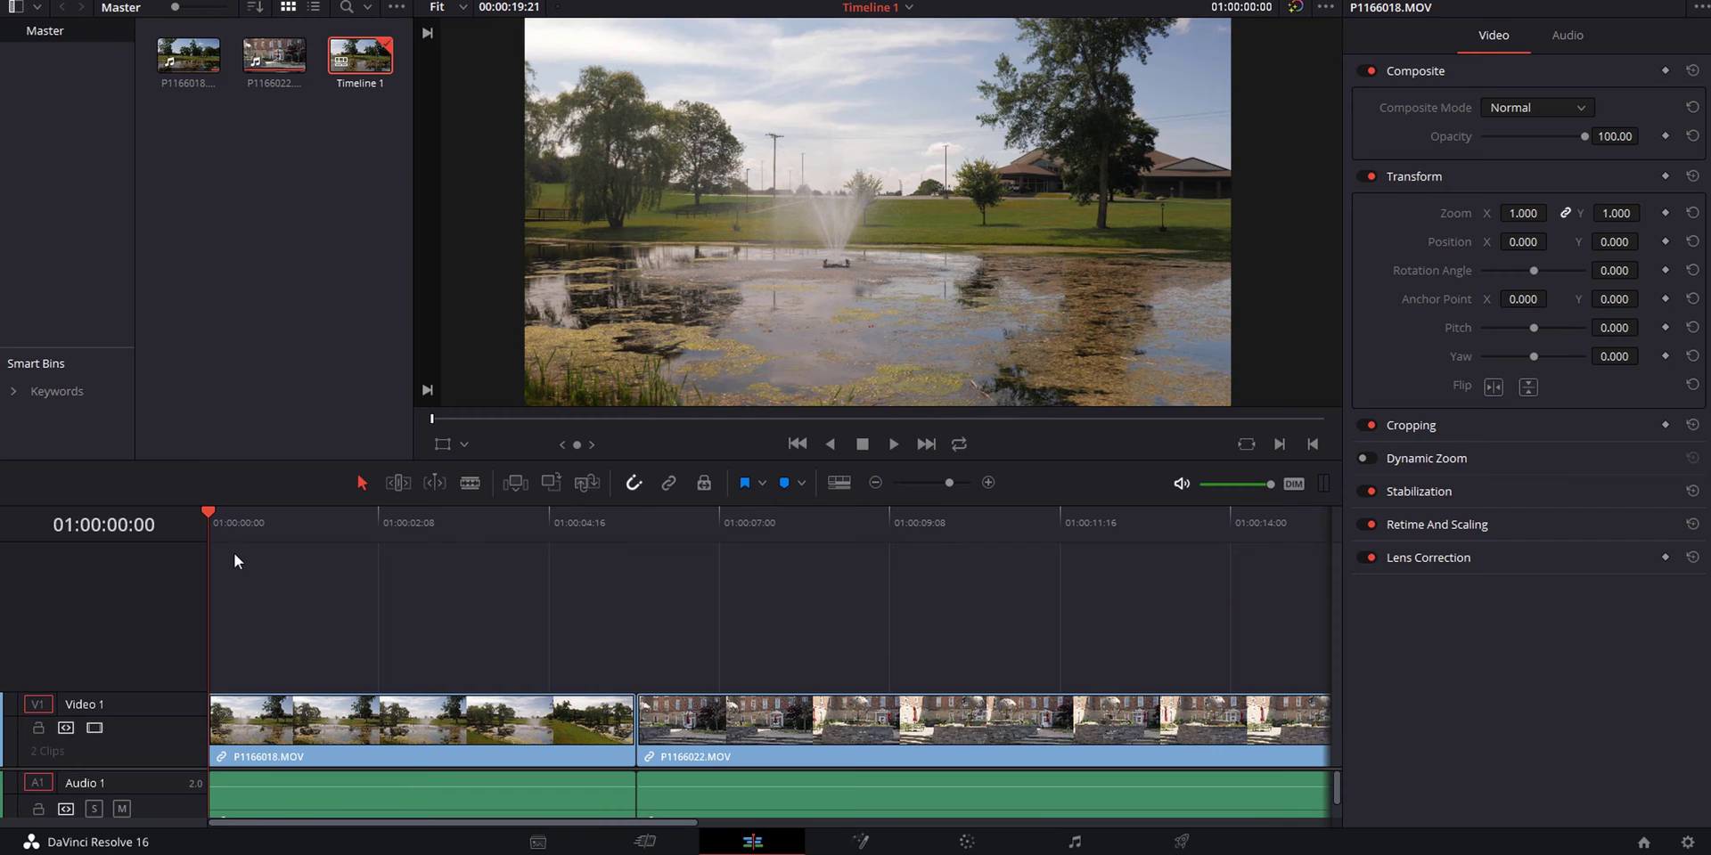
pyautogui.scroll(-5, 252, 615)
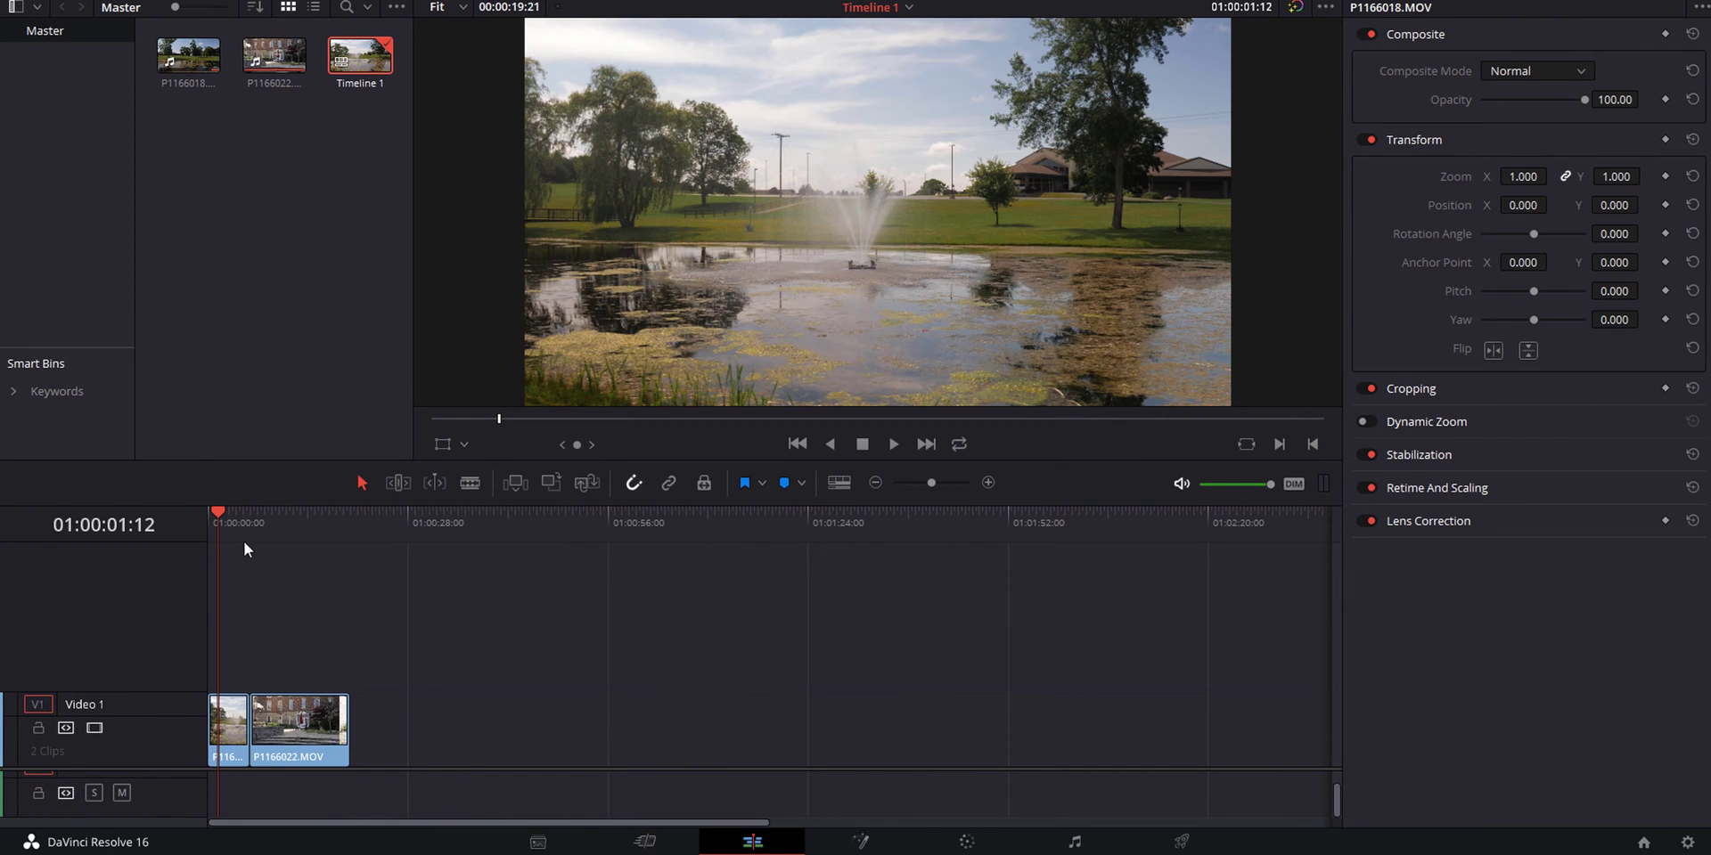
pyautogui.click(235, 728)
pyautogui.moveTo(230, 731); pyautogui.dragTo(230, 655)
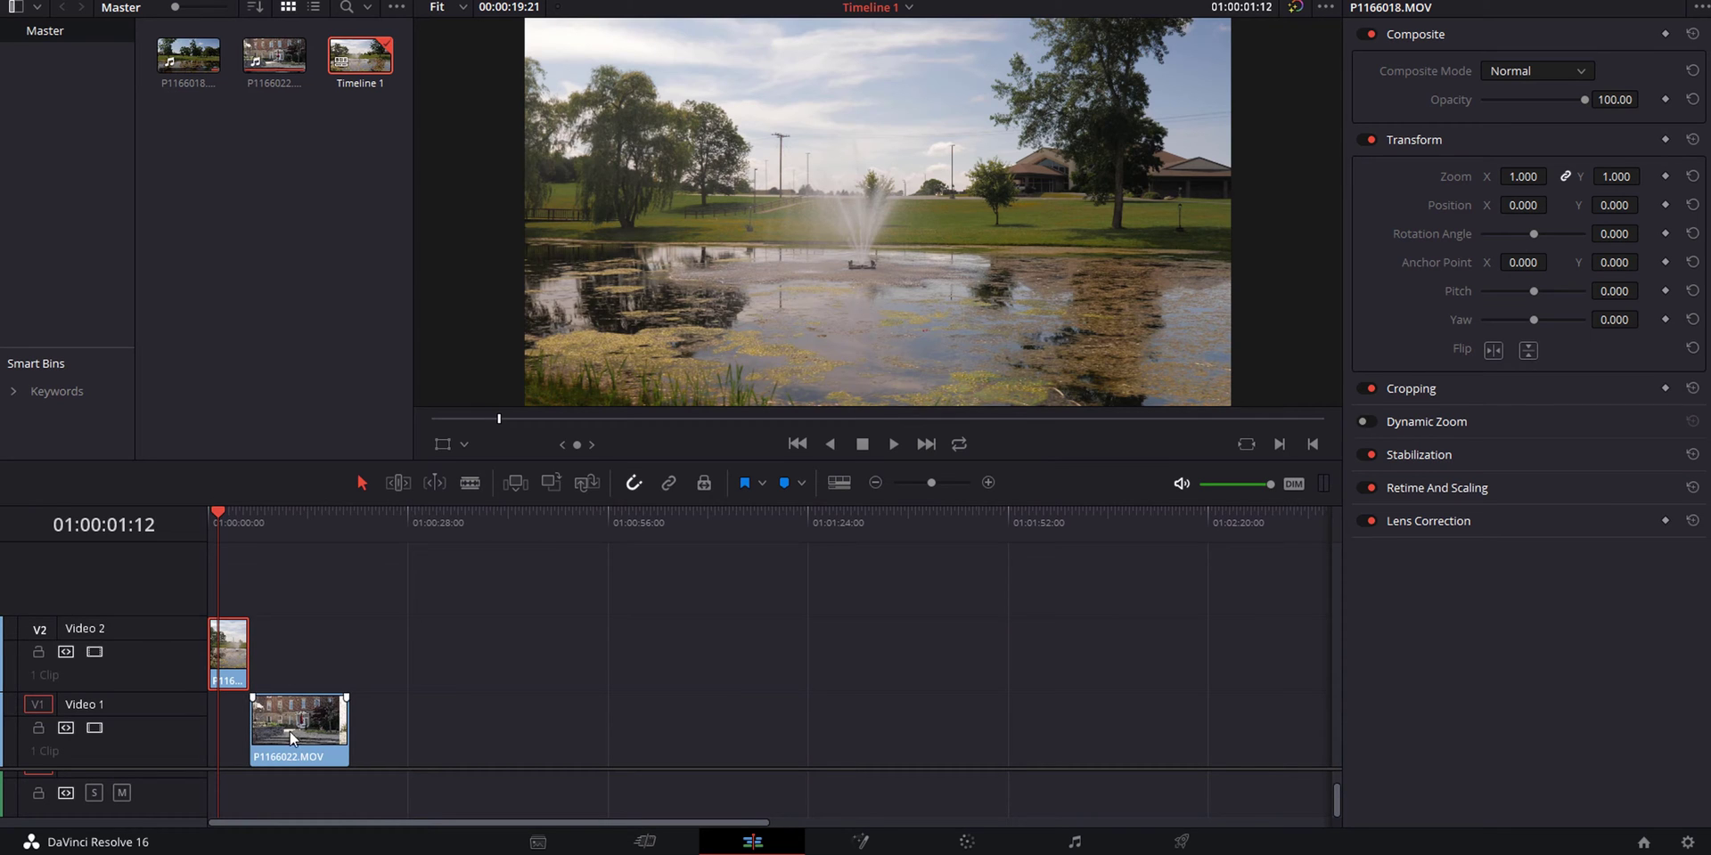
# Step: Slide P1166022 earlier on Video 1 so it overlaps the fountain clip above
pyautogui.moveTo(294, 739); pyautogui.dragTo(260, 746)
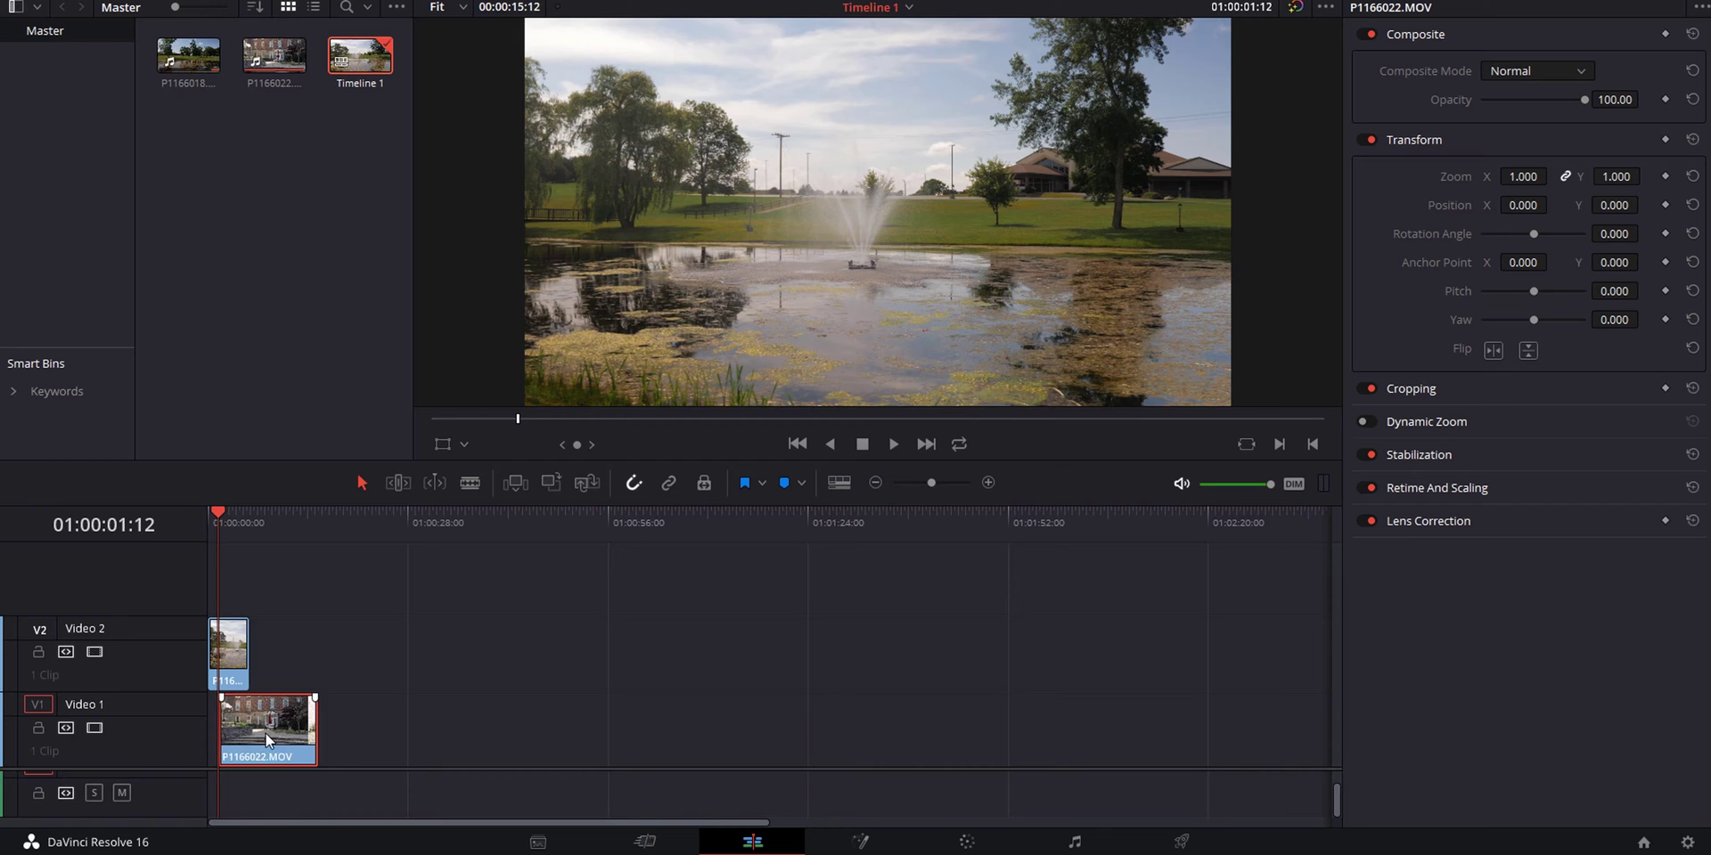
pyautogui.hotkey('ctrl', '=')
pyautogui.hotkey('ctrl', '=')
pyautogui.hotkey('ctrl', '=')
pyautogui.moveTo(281, 522); pyautogui.dragTo(256, 533)
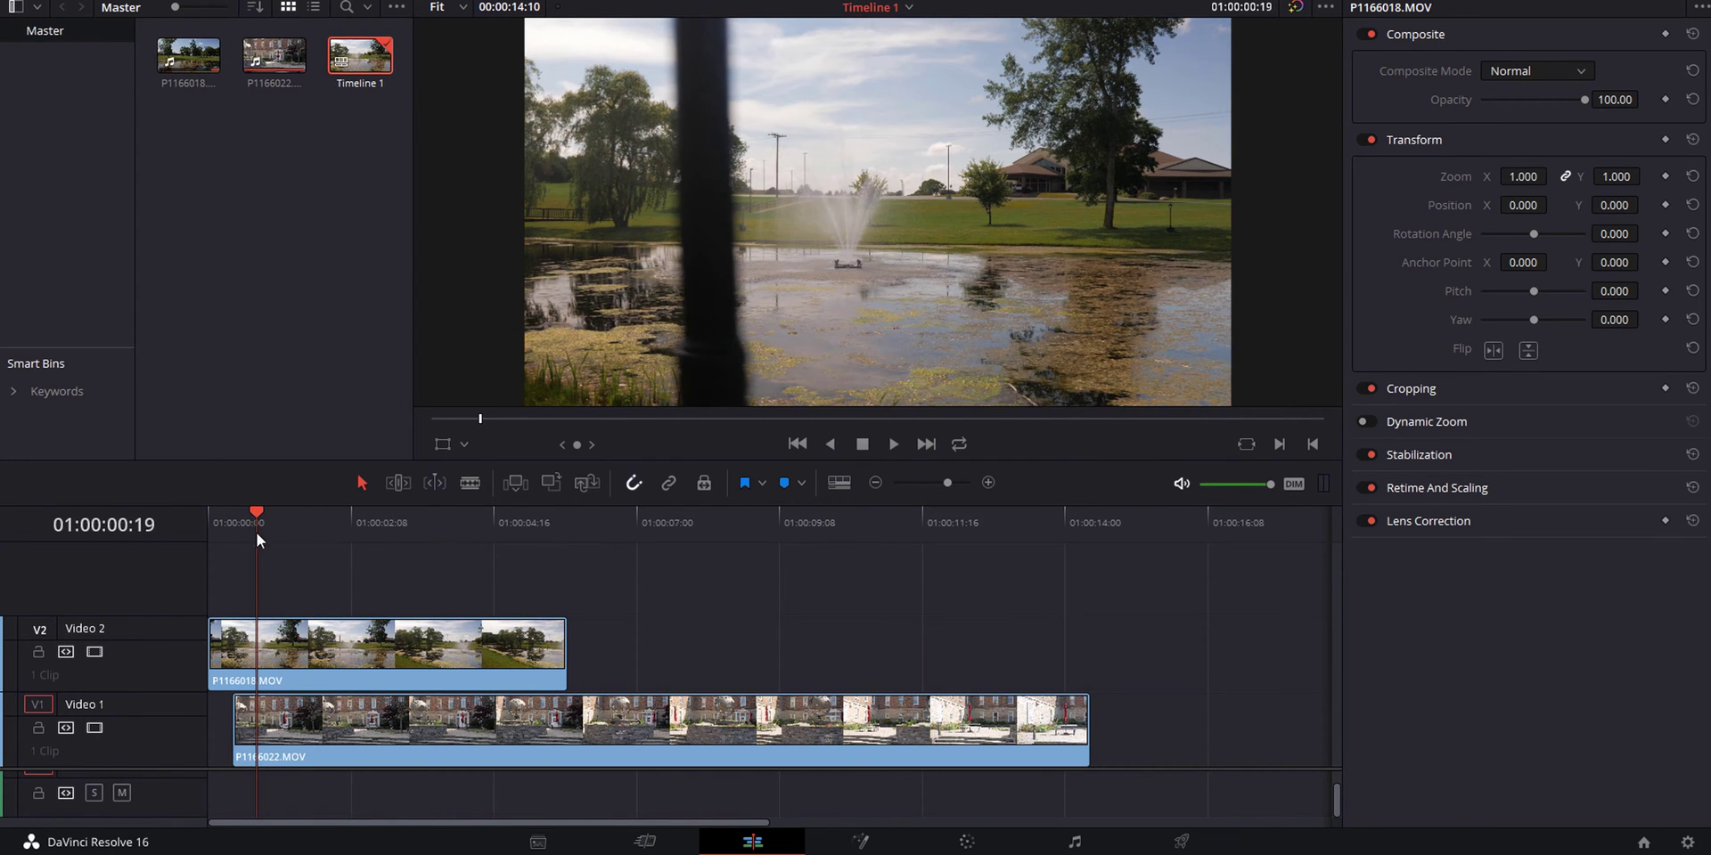
pyautogui.click(259, 632)
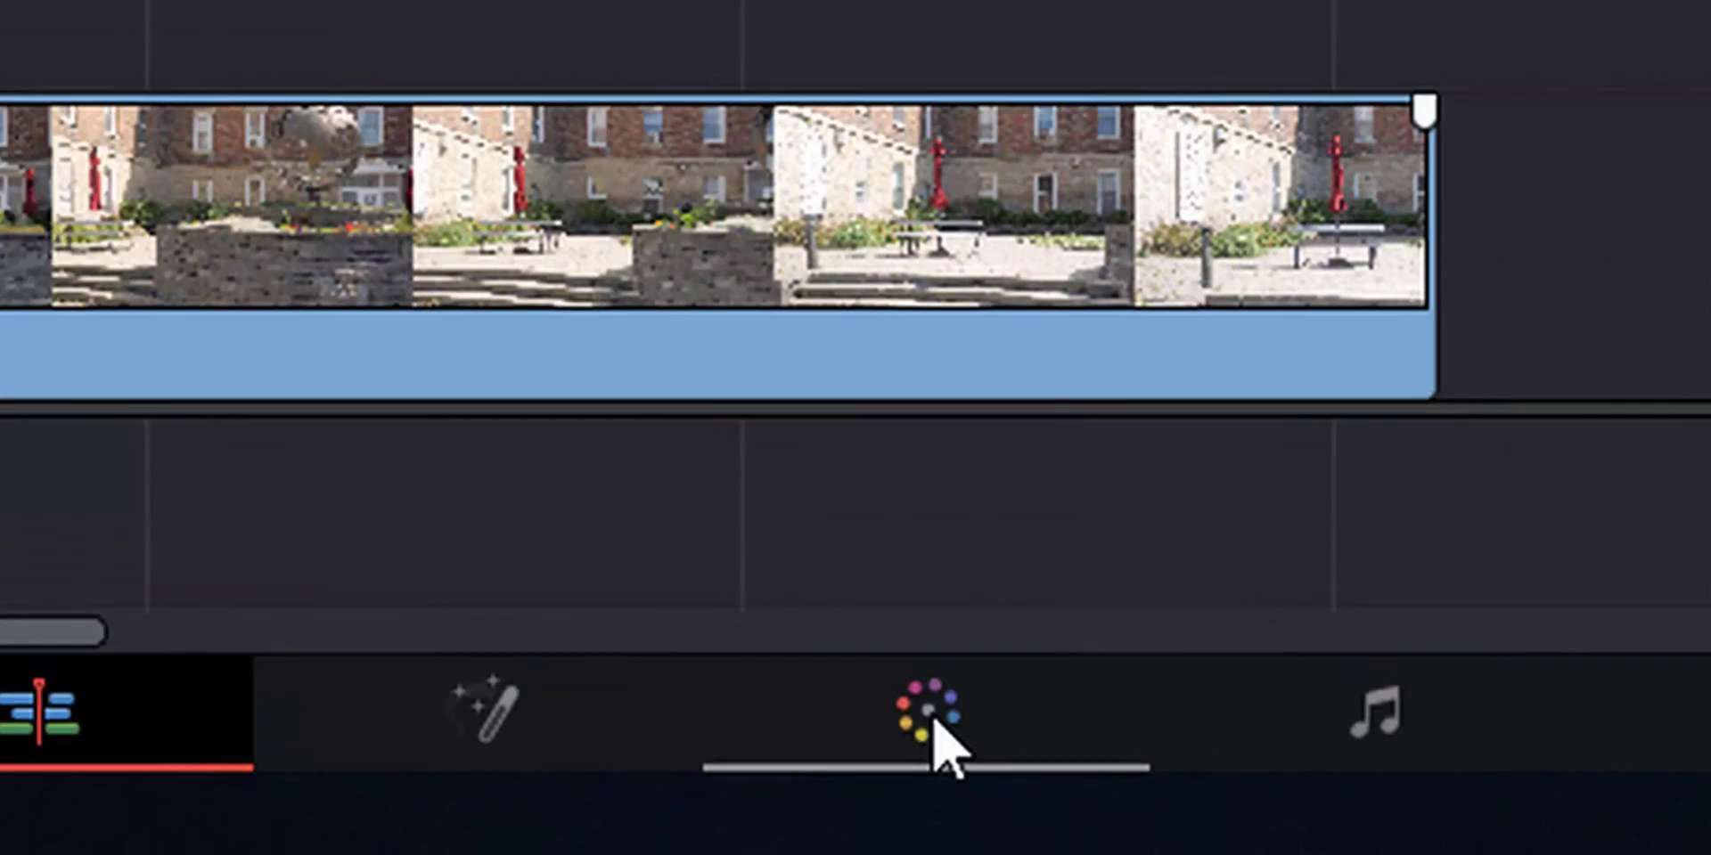
# Step: On the Color page, add an Alpha Output and wire node 01's alpha into it
pyautogui.click(969, 843)
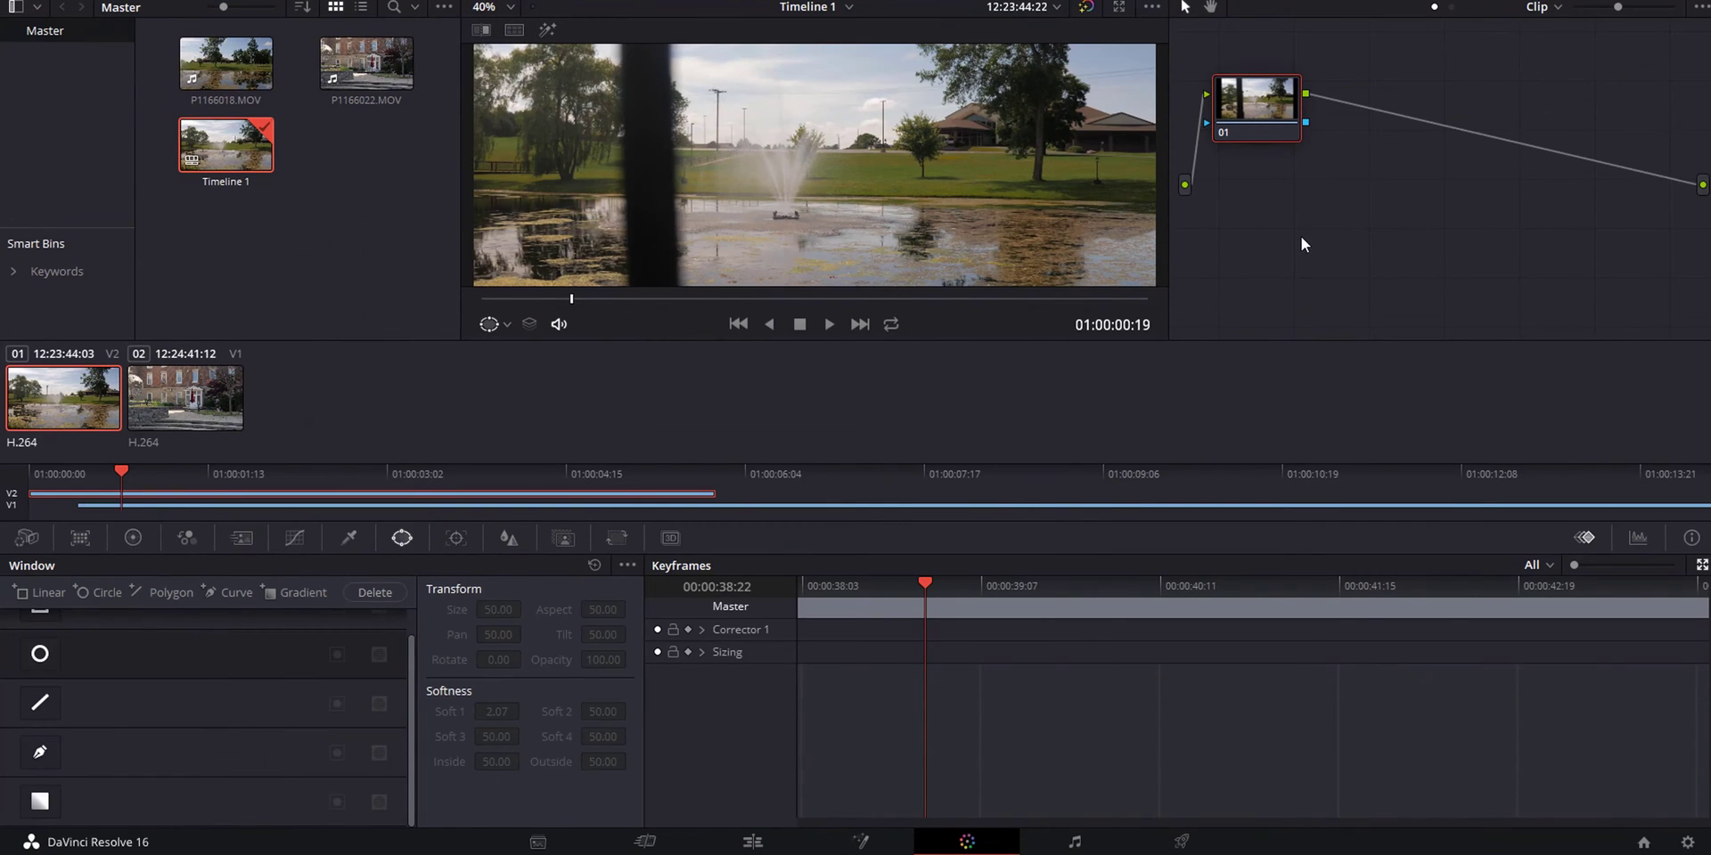
pyautogui.rightClick(1296, 233)
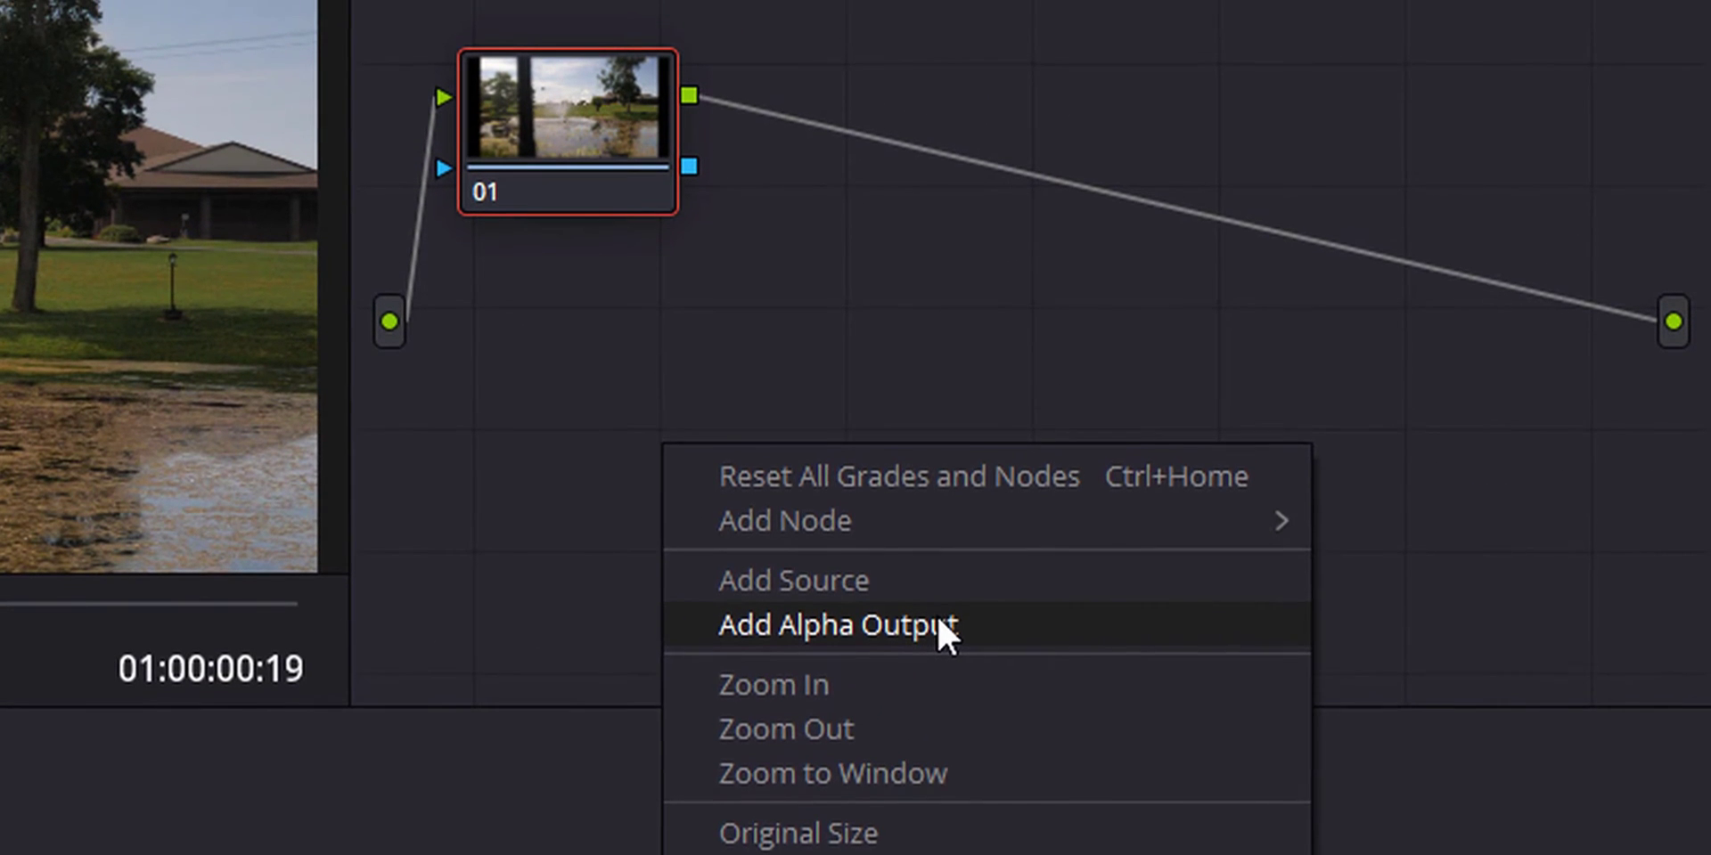
pyautogui.click(996, 545)
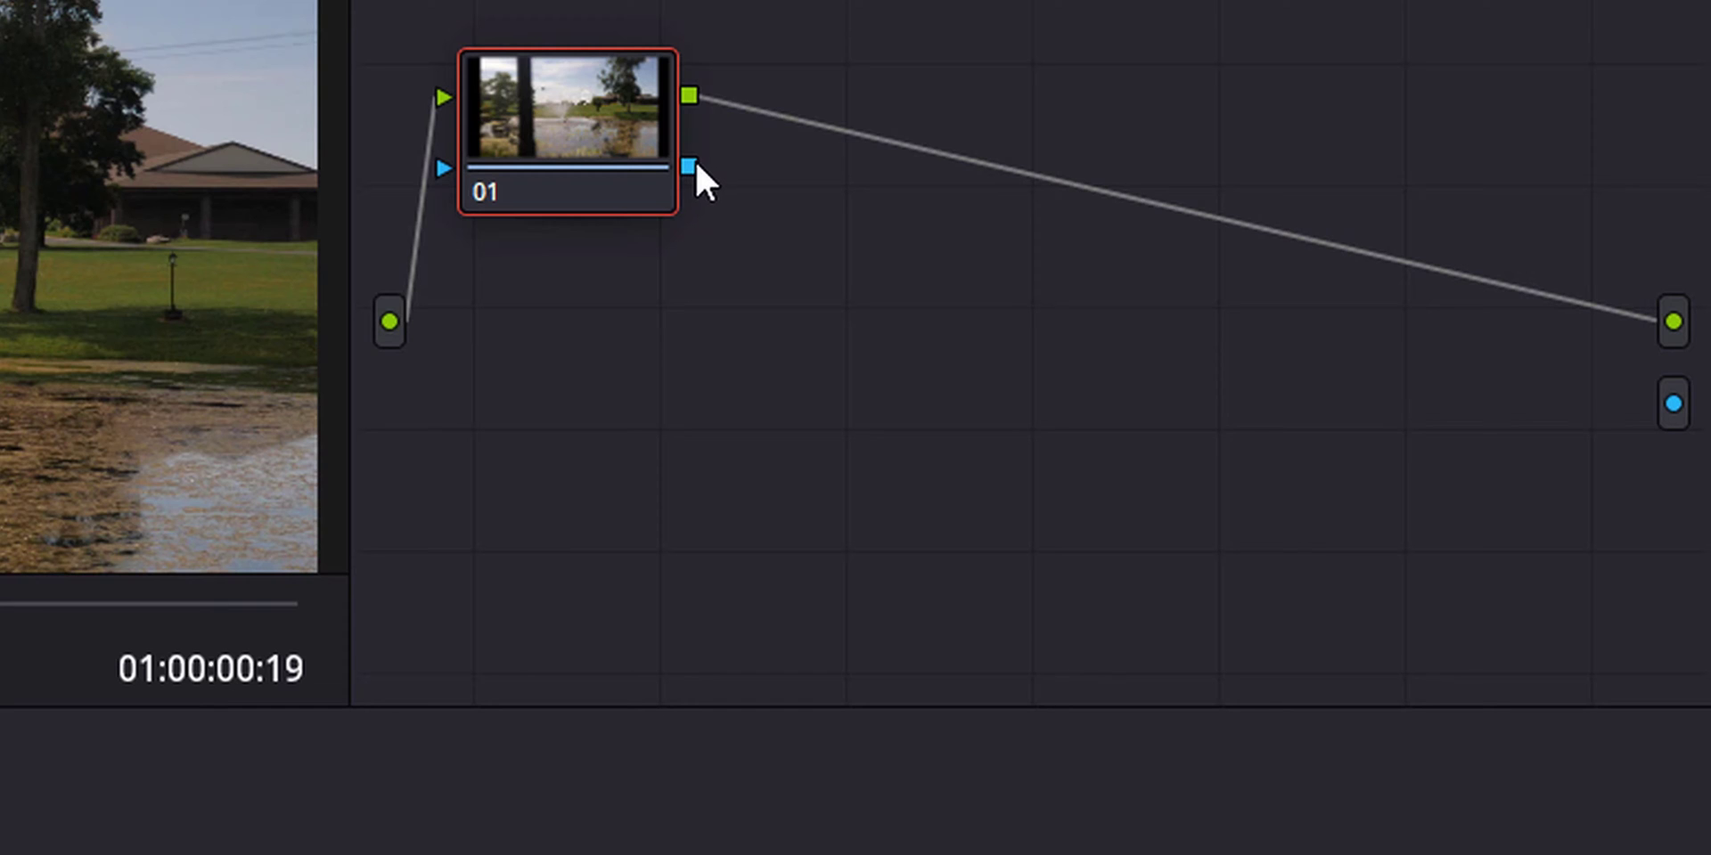
pyautogui.moveTo(692, 164); pyautogui.dragTo(1673, 398)
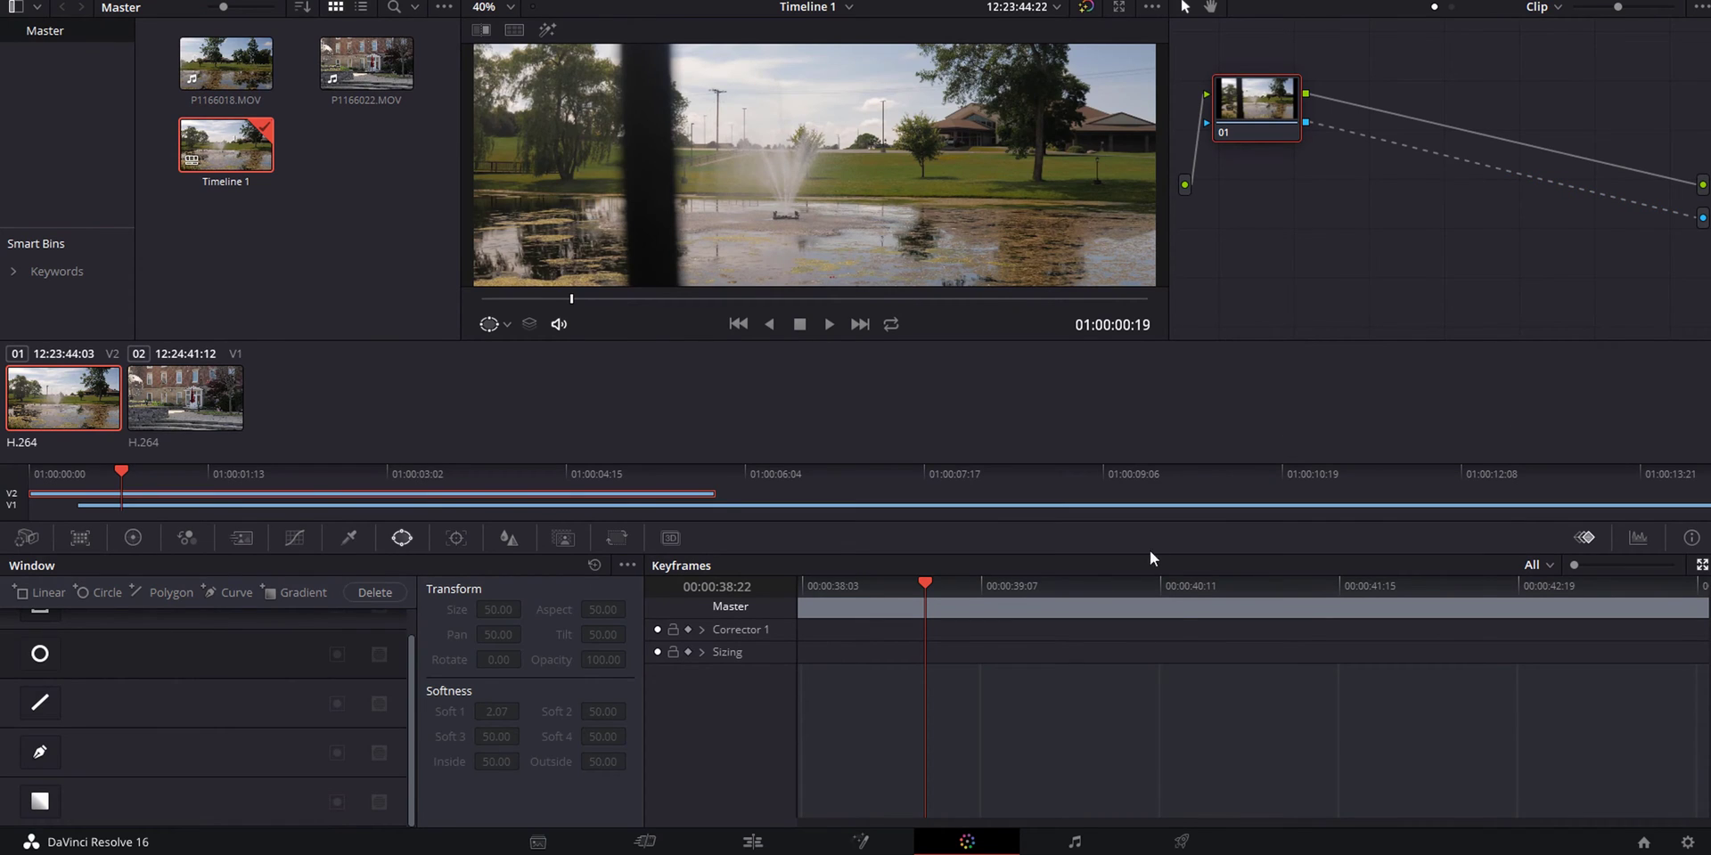
pyautogui.click(1181, 585)
pyautogui.click(360, 593)
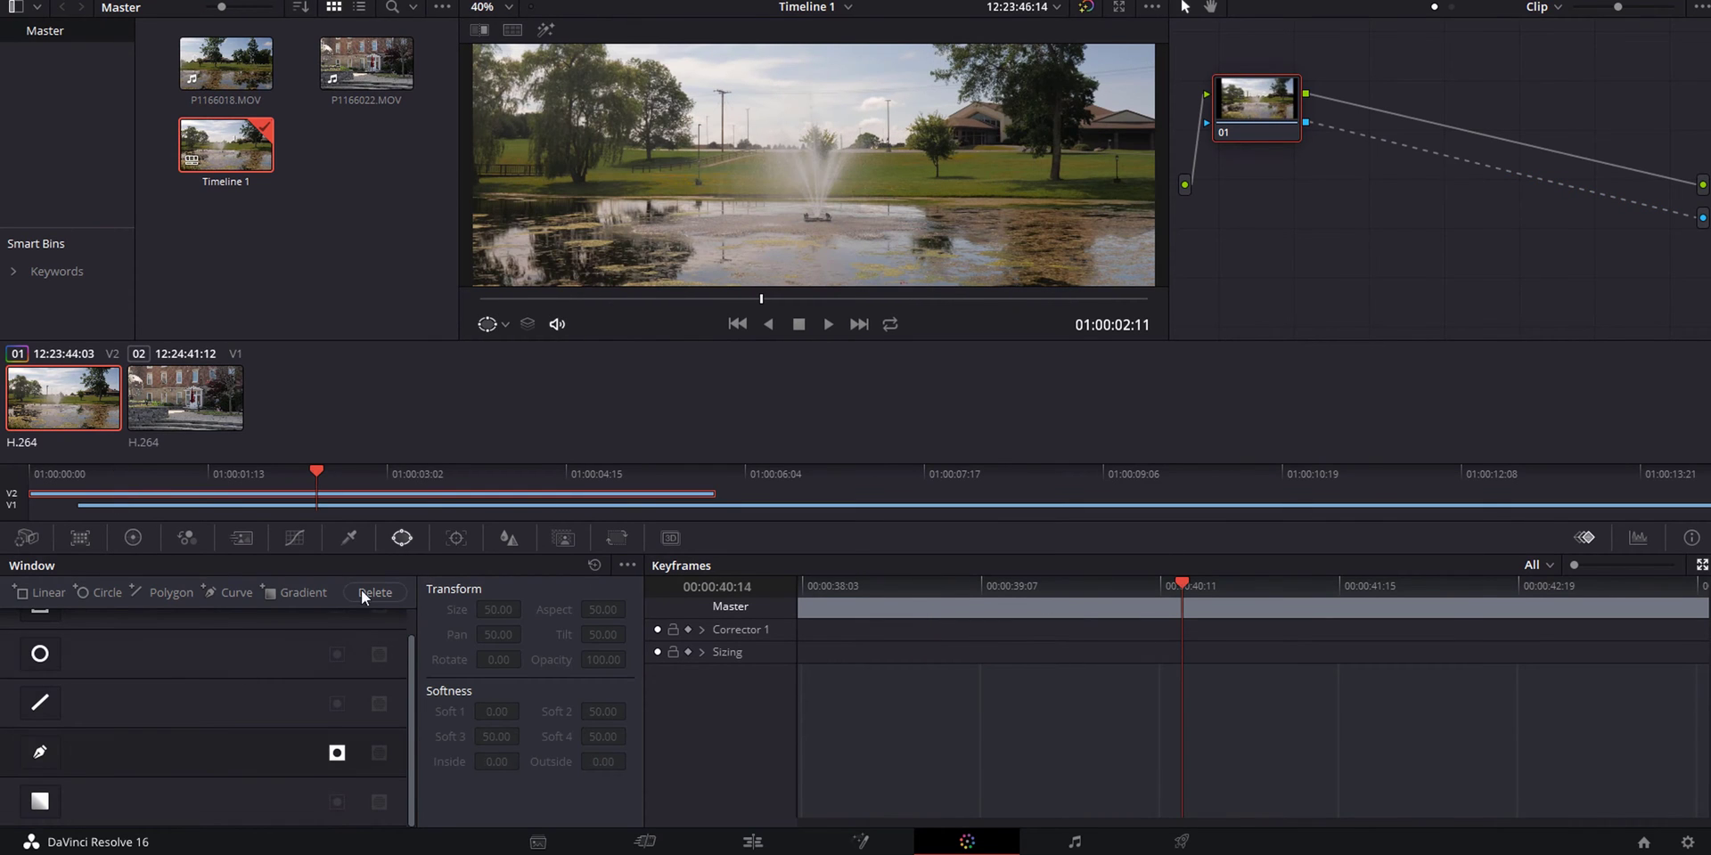
# Step: Enable an inverted Curve window on node 01 and return to the clip's start
pyautogui.click(41, 754)
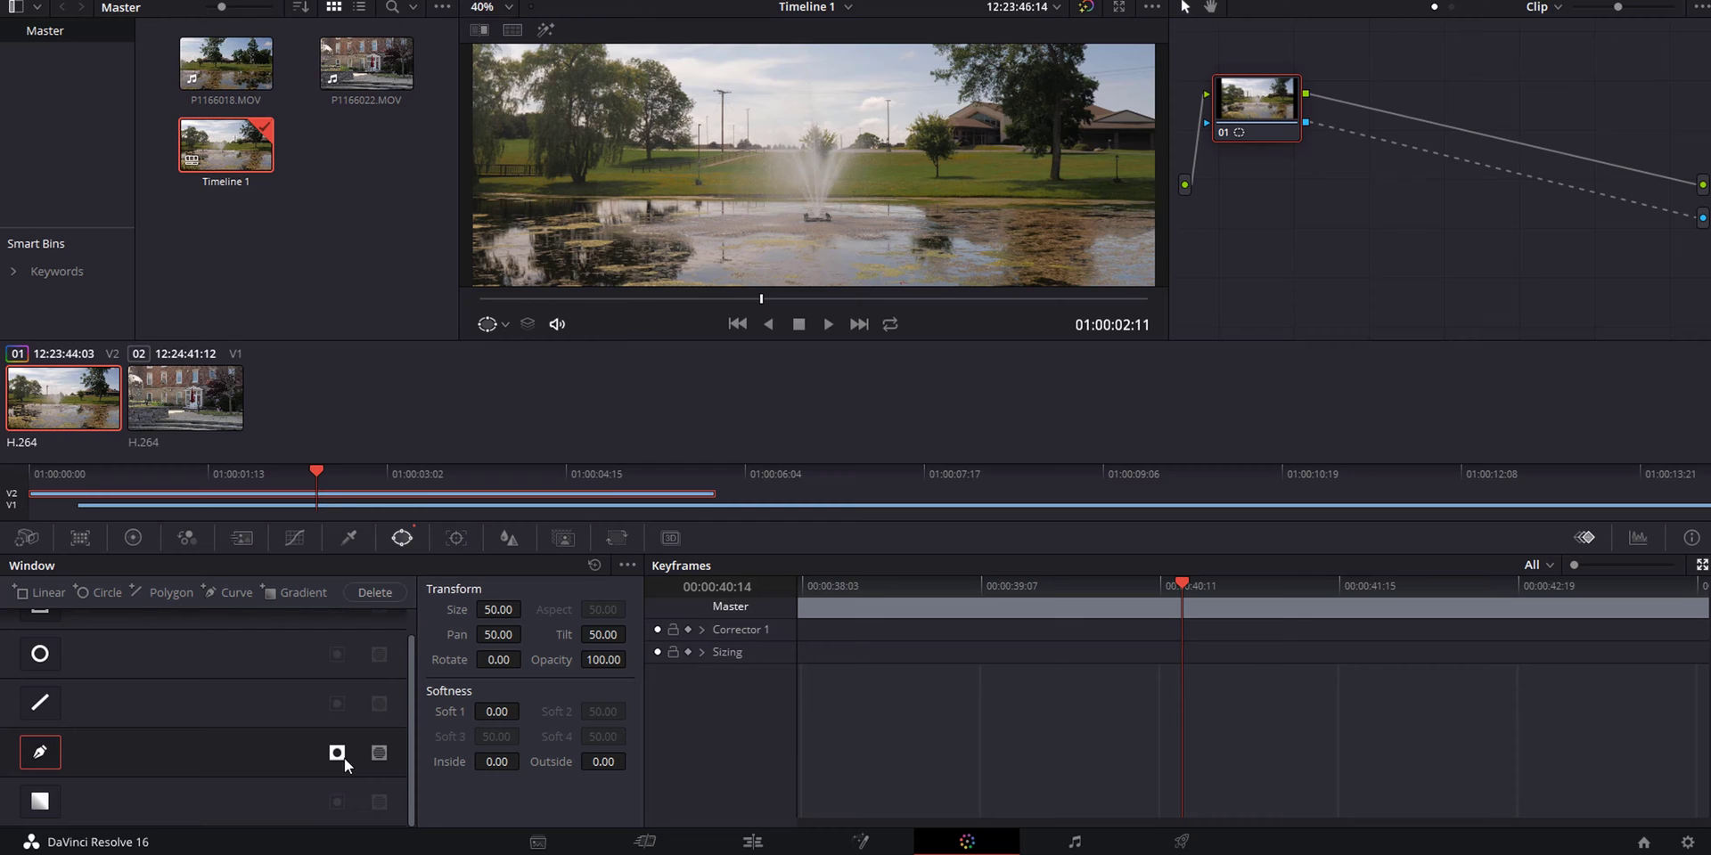
pyautogui.click(338, 754)
pyautogui.press('Left')
pyautogui.press('Right')
pyautogui.press('Right')
pyautogui.press('Right')
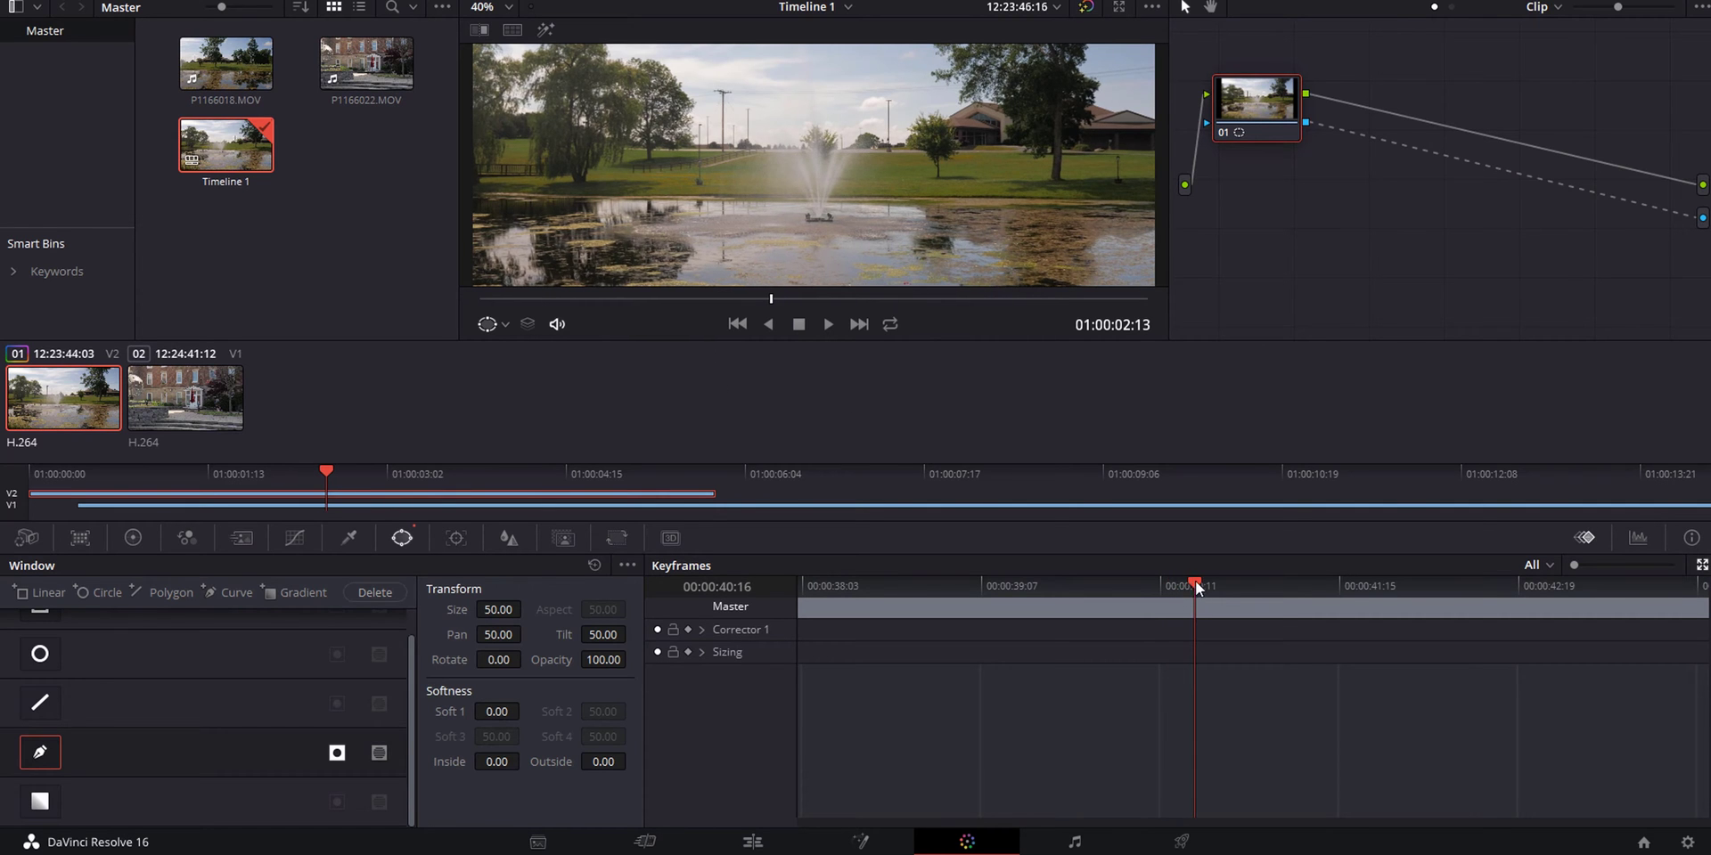
pyautogui.moveTo(1195, 581); pyautogui.dragTo(773, 674)
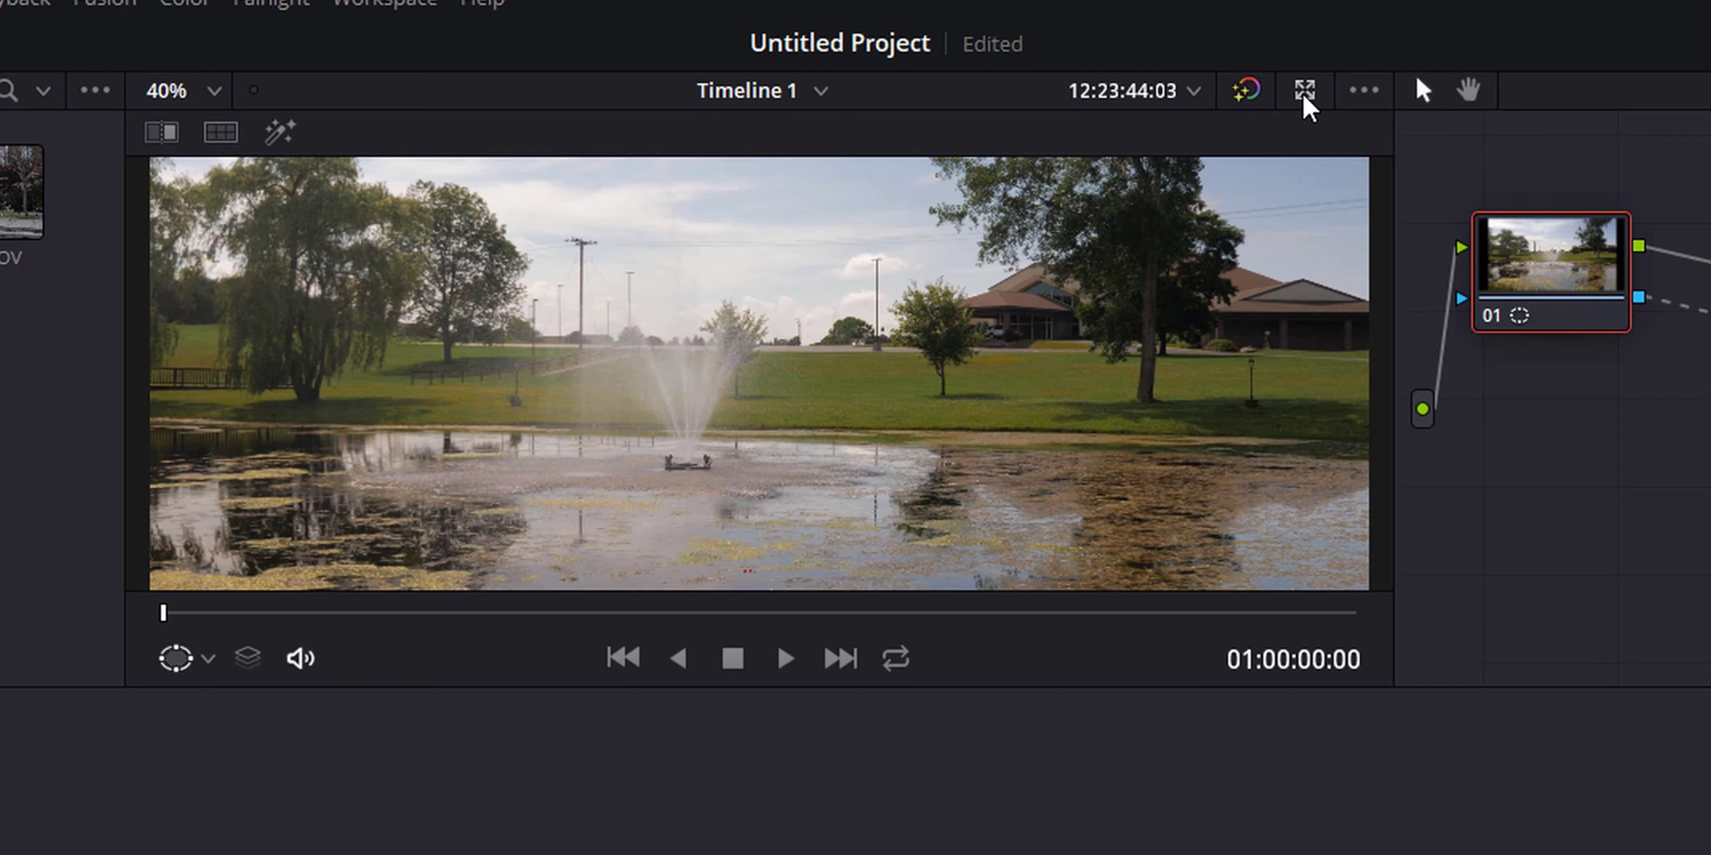
# Step: Enlarge the viewer and step forward to 00:00:38:15, where the pole enters at left
pyautogui.click(1303, 90)
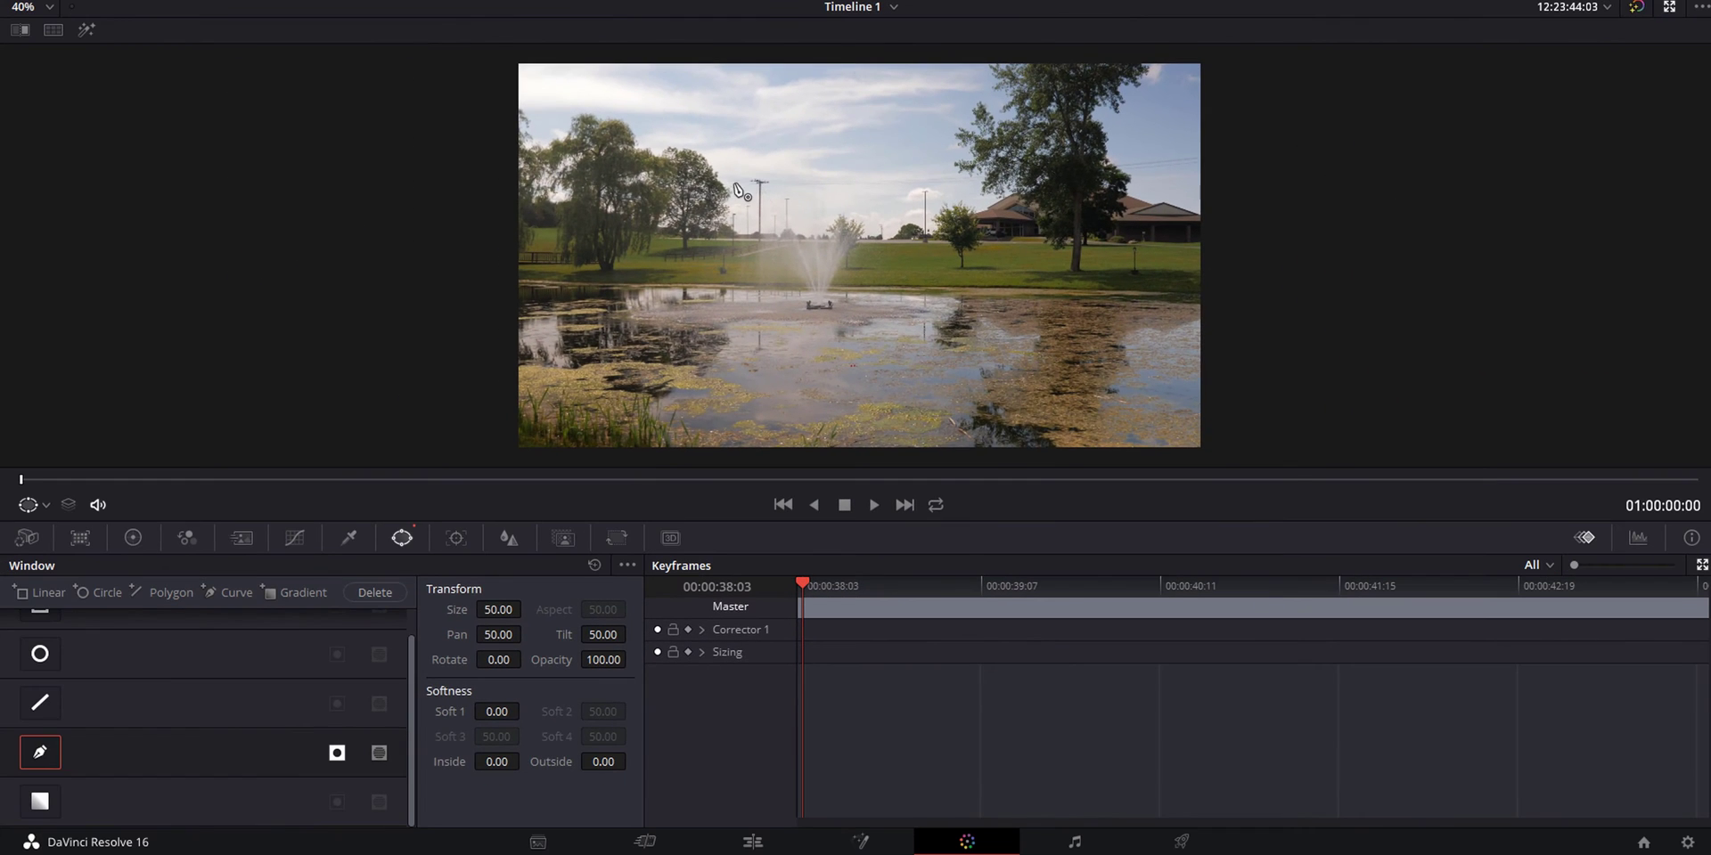
pyautogui.press('Right')
pyautogui.press('Right')
pyautogui.press('Right')
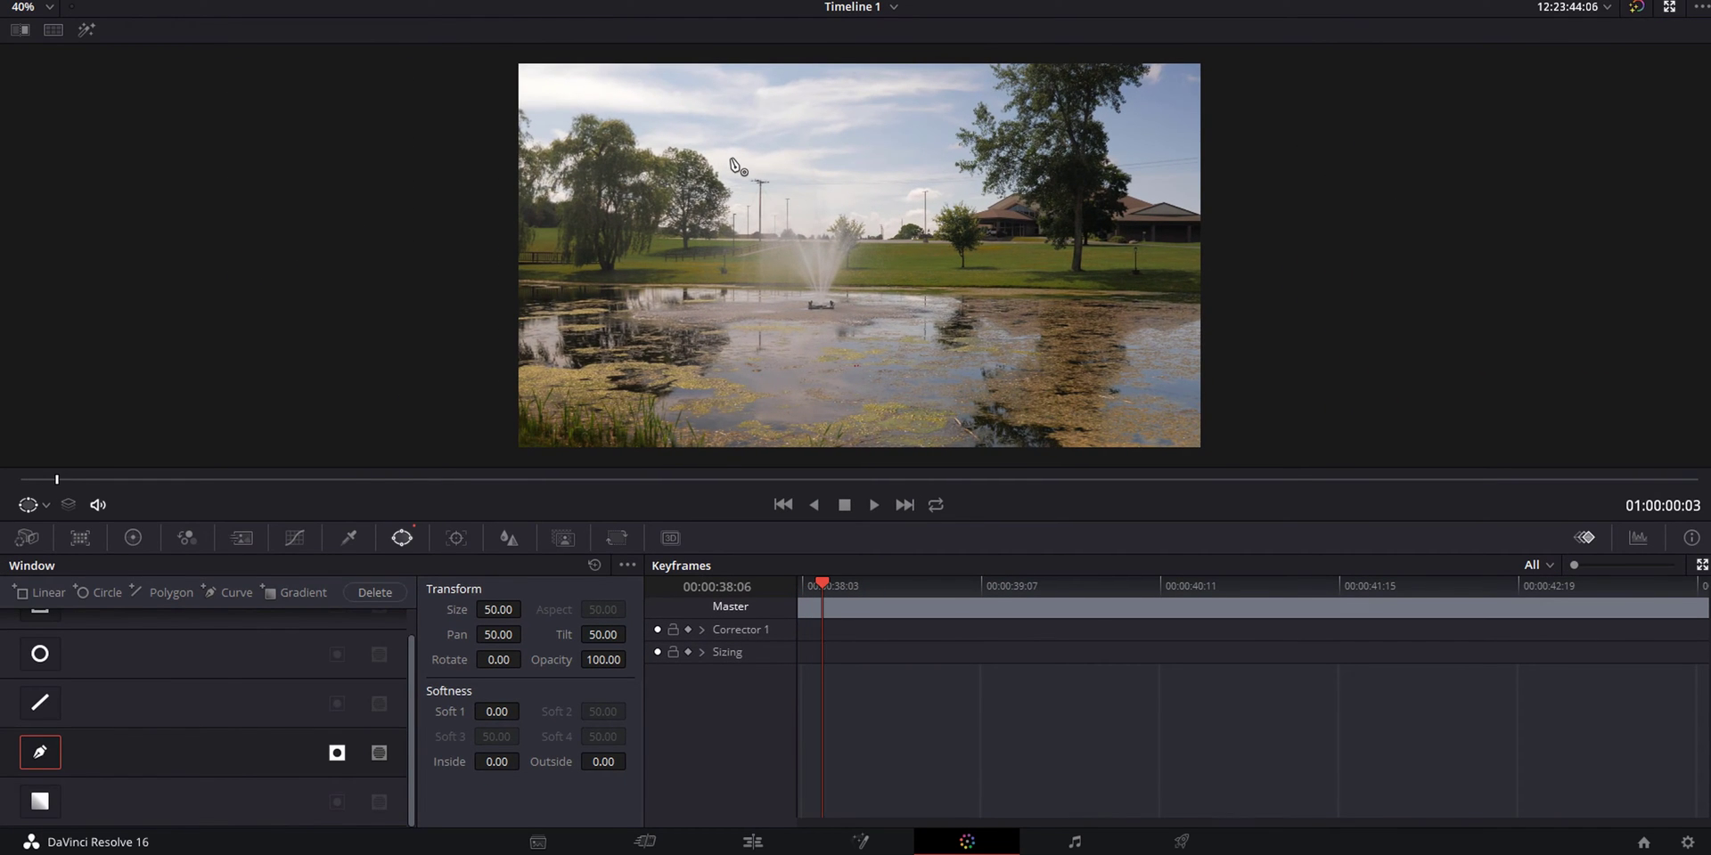
pyautogui.press('Right')
pyautogui.press('Right')
pyautogui.scroll(1, 690, 226)
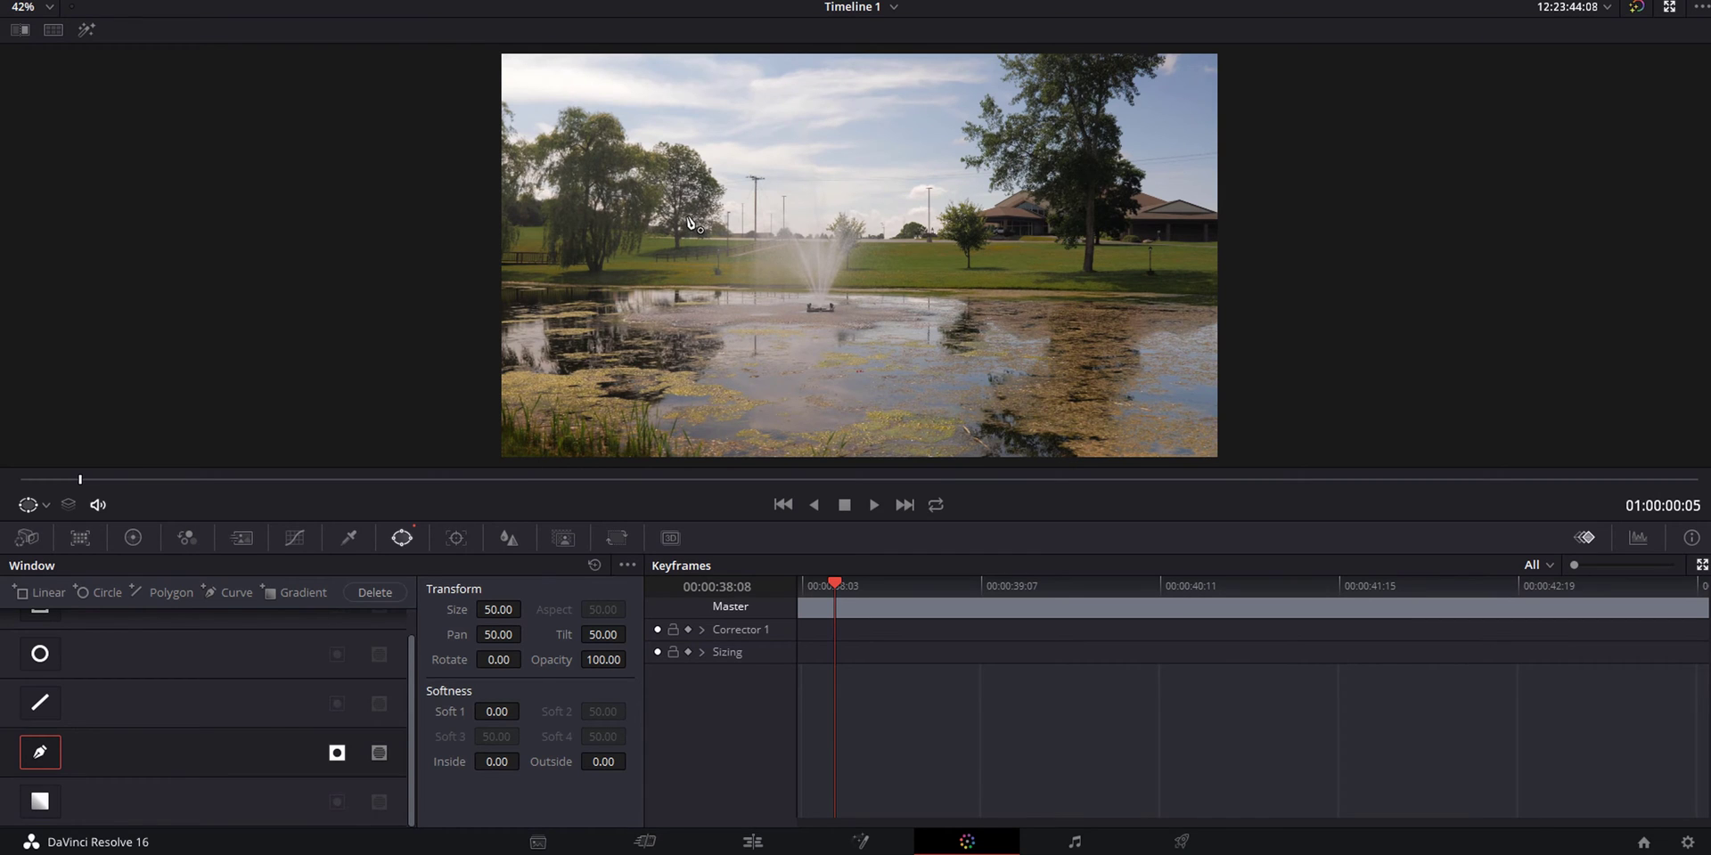
pyautogui.scroll(1, 691, 224)
pyautogui.press('Right')
pyautogui.press('Right')
pyautogui.press('Right')
pyautogui.press('Right')
pyautogui.press('Right')
pyautogui.press('Right')
pyautogui.press('Right')
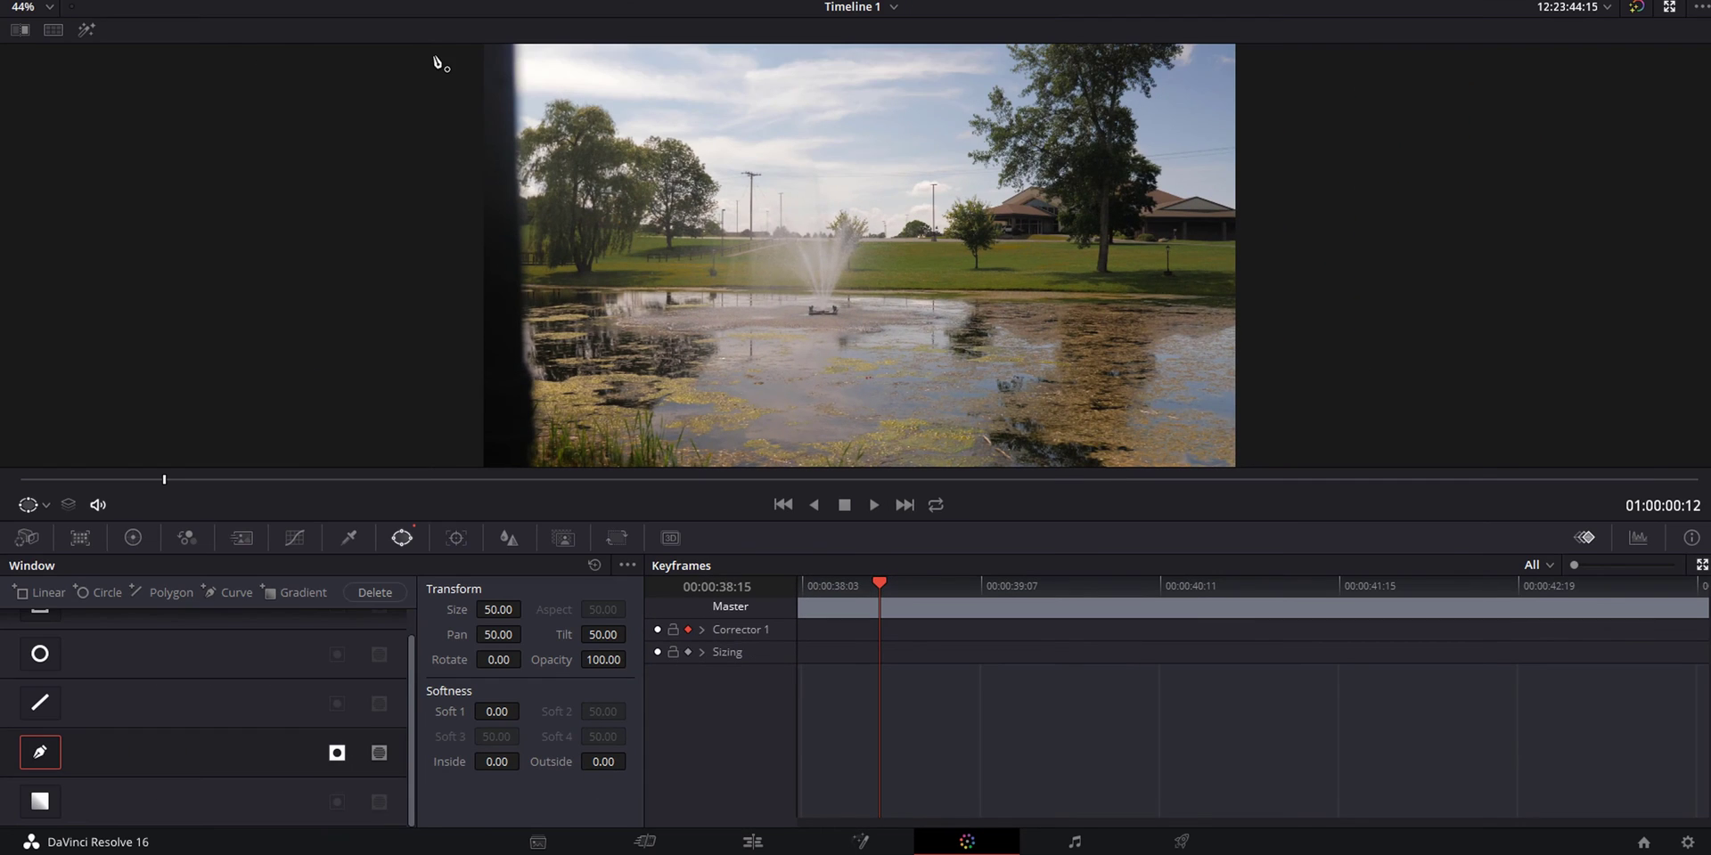
# Step: Draw a four-point polygon mask along the frame's left edge and nudge it into place
pyautogui.click(445, 51)
pyautogui.click(456, 421)
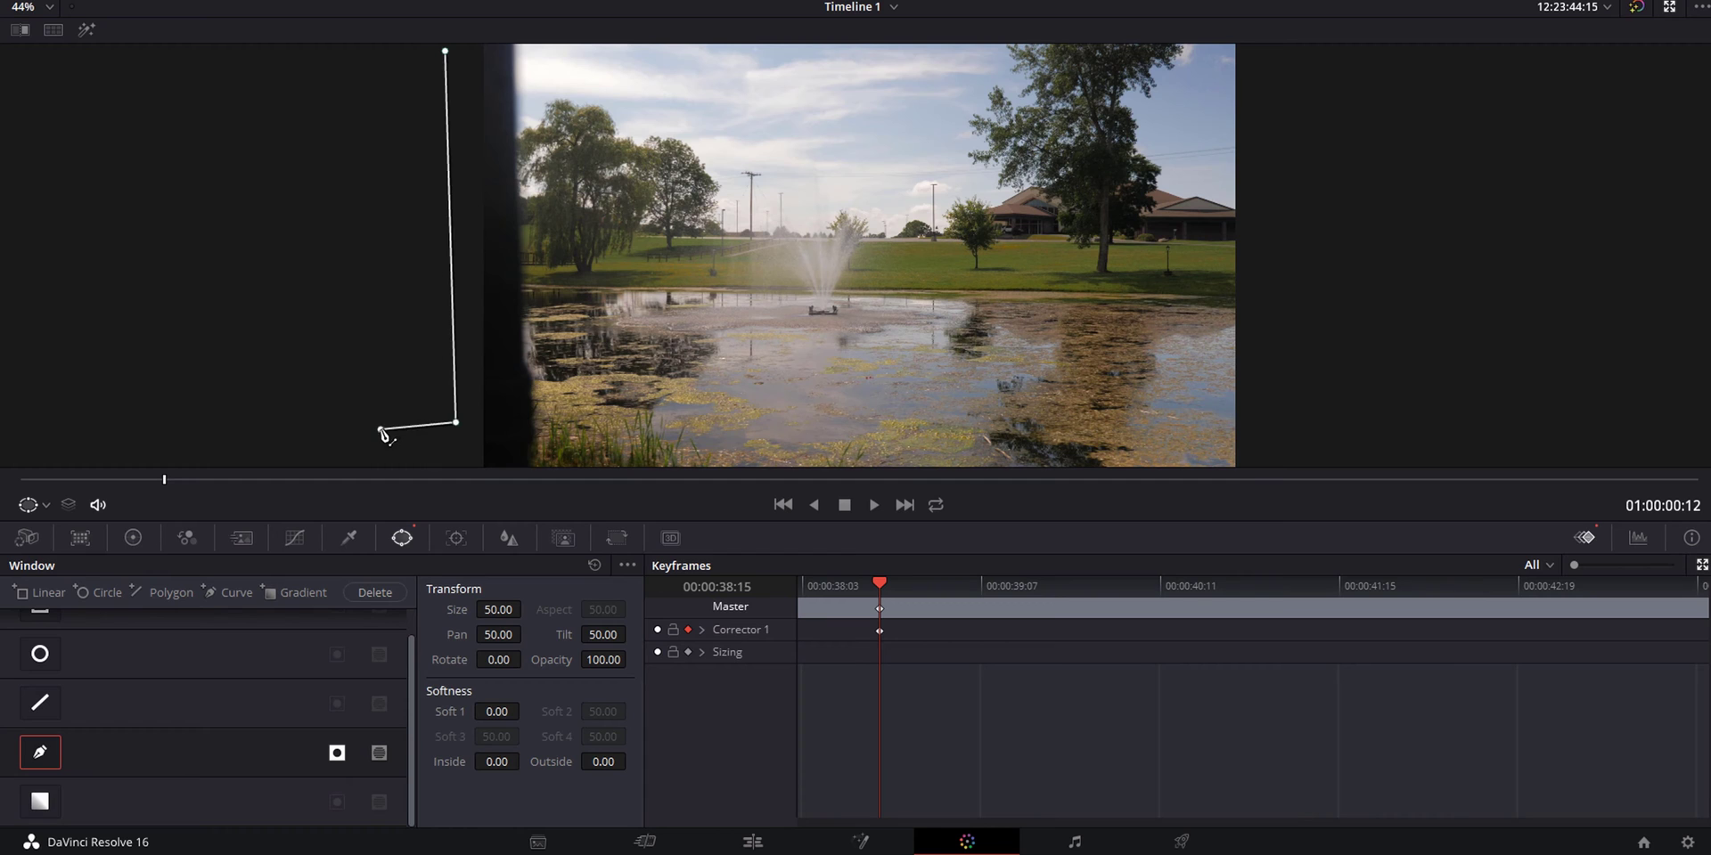
pyautogui.click(380, 430)
pyautogui.click(375, 55)
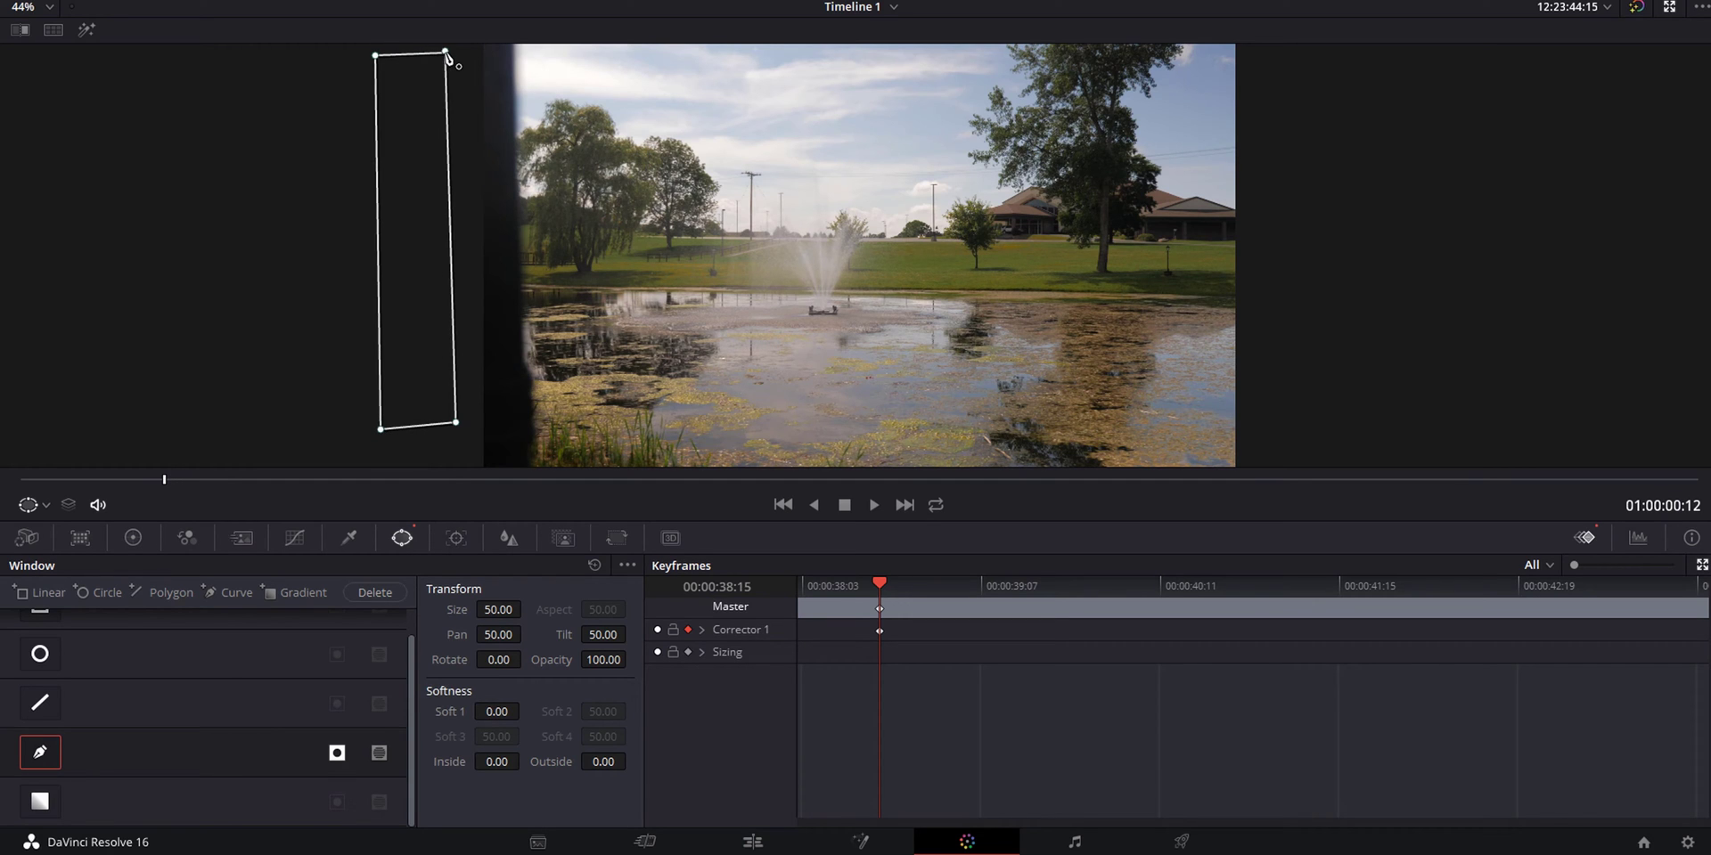
pyautogui.click(446, 54)
pyautogui.moveTo(416, 230); pyautogui.dragTo(440, 243)
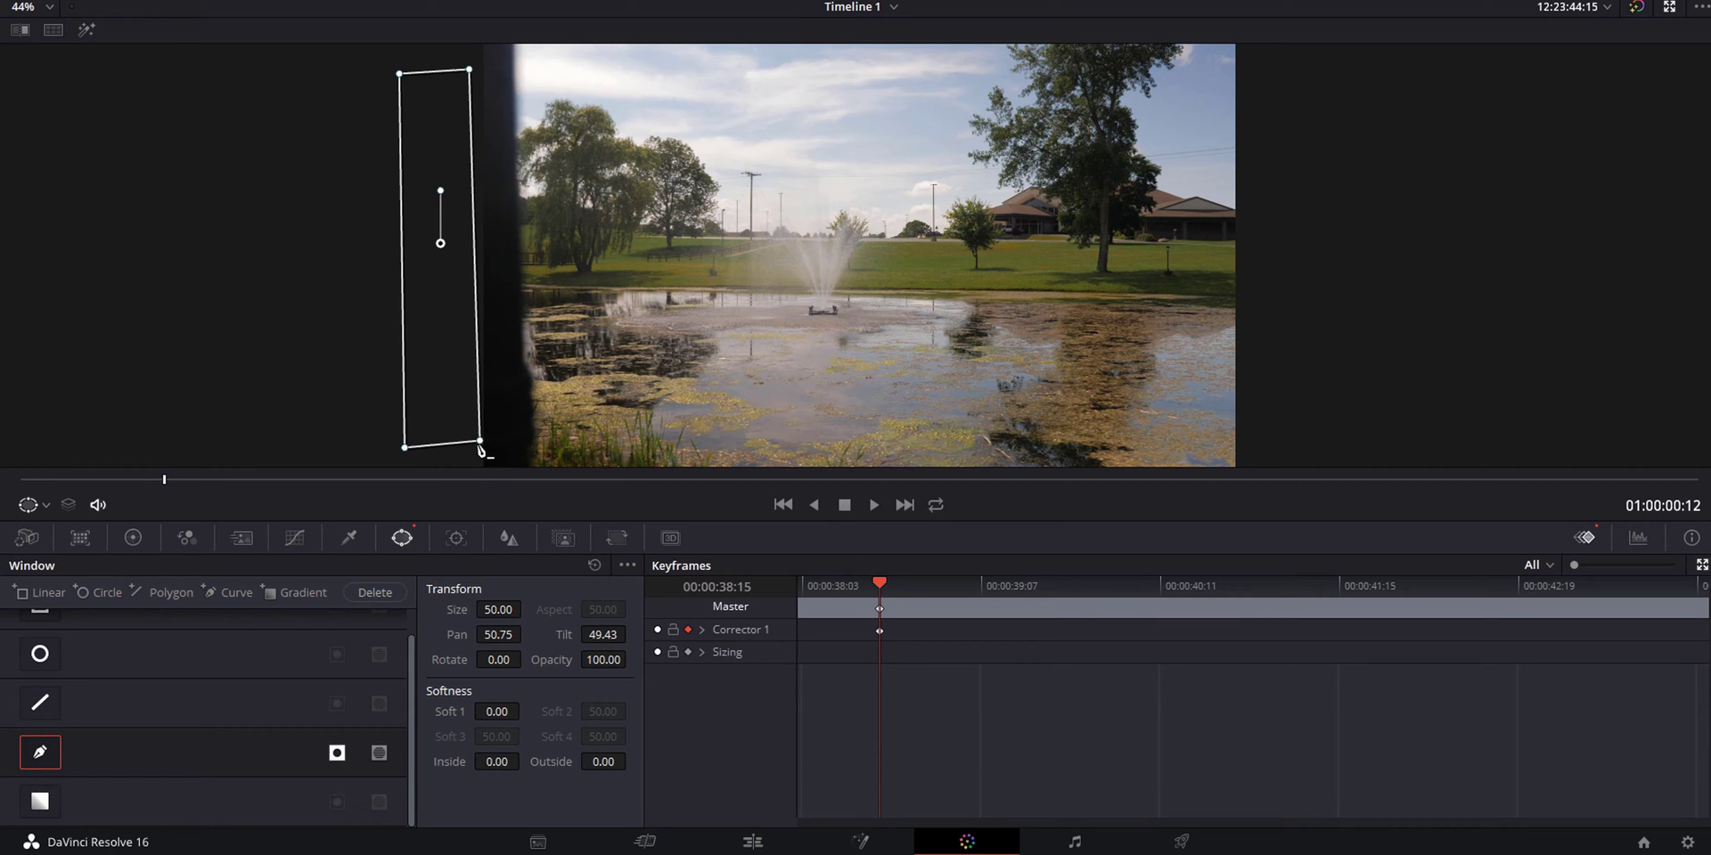
# Step: Over the next three frames, drag the mask's right corners to follow the pole
pyautogui.press('Right')
pyautogui.moveTo(480, 445); pyautogui.dragTo(495, 474)
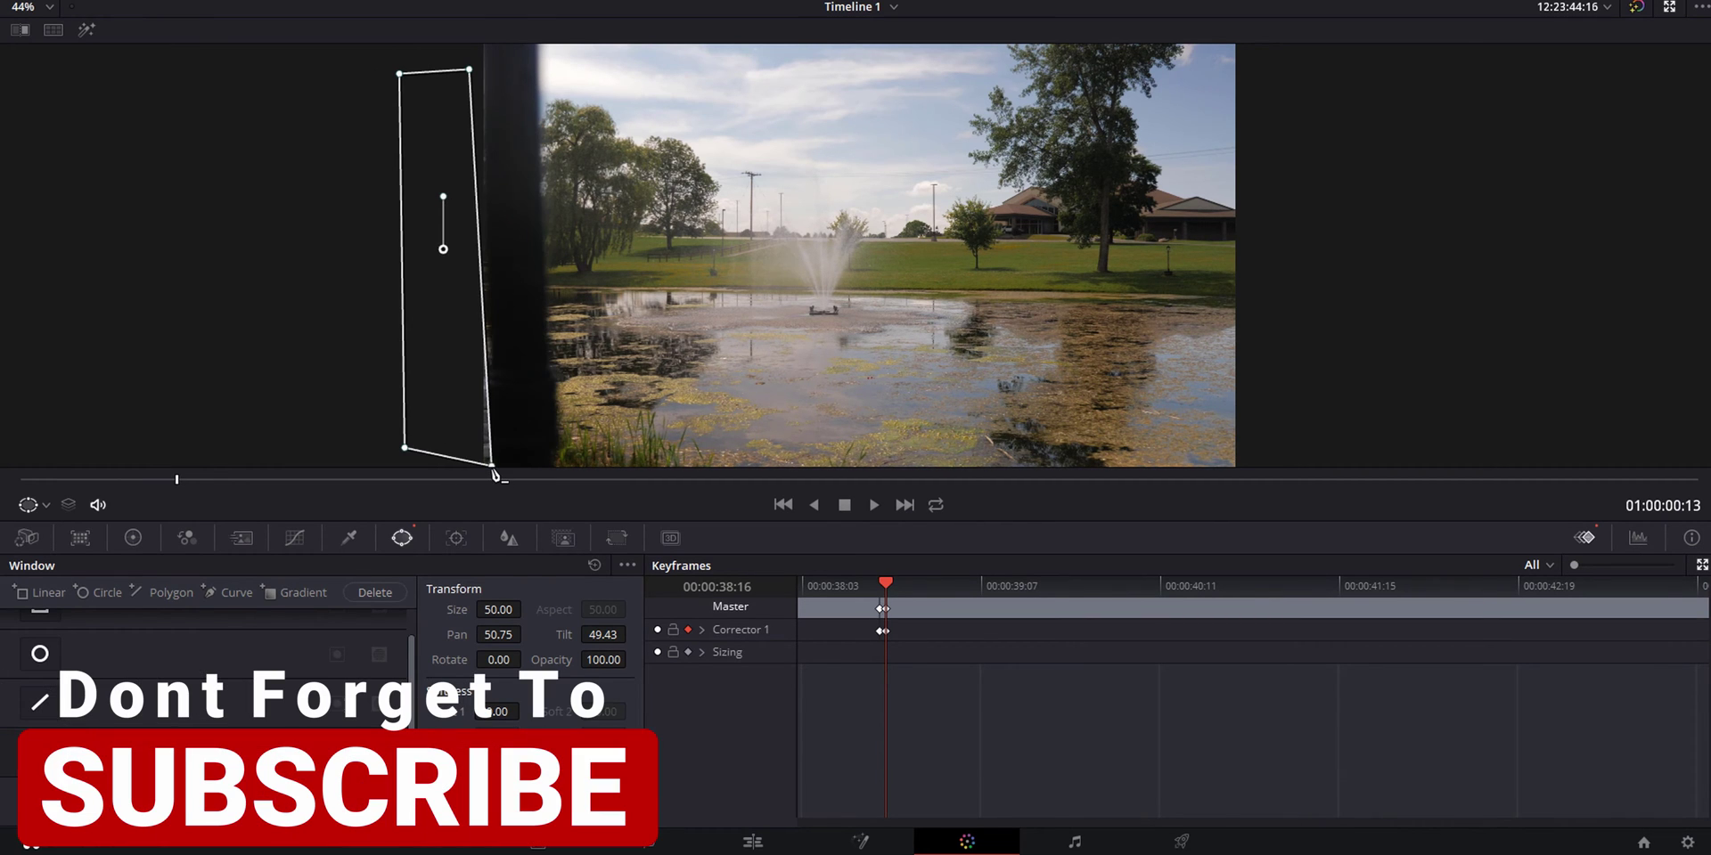
pyautogui.moveTo(473, 73); pyautogui.dragTo(487, 47)
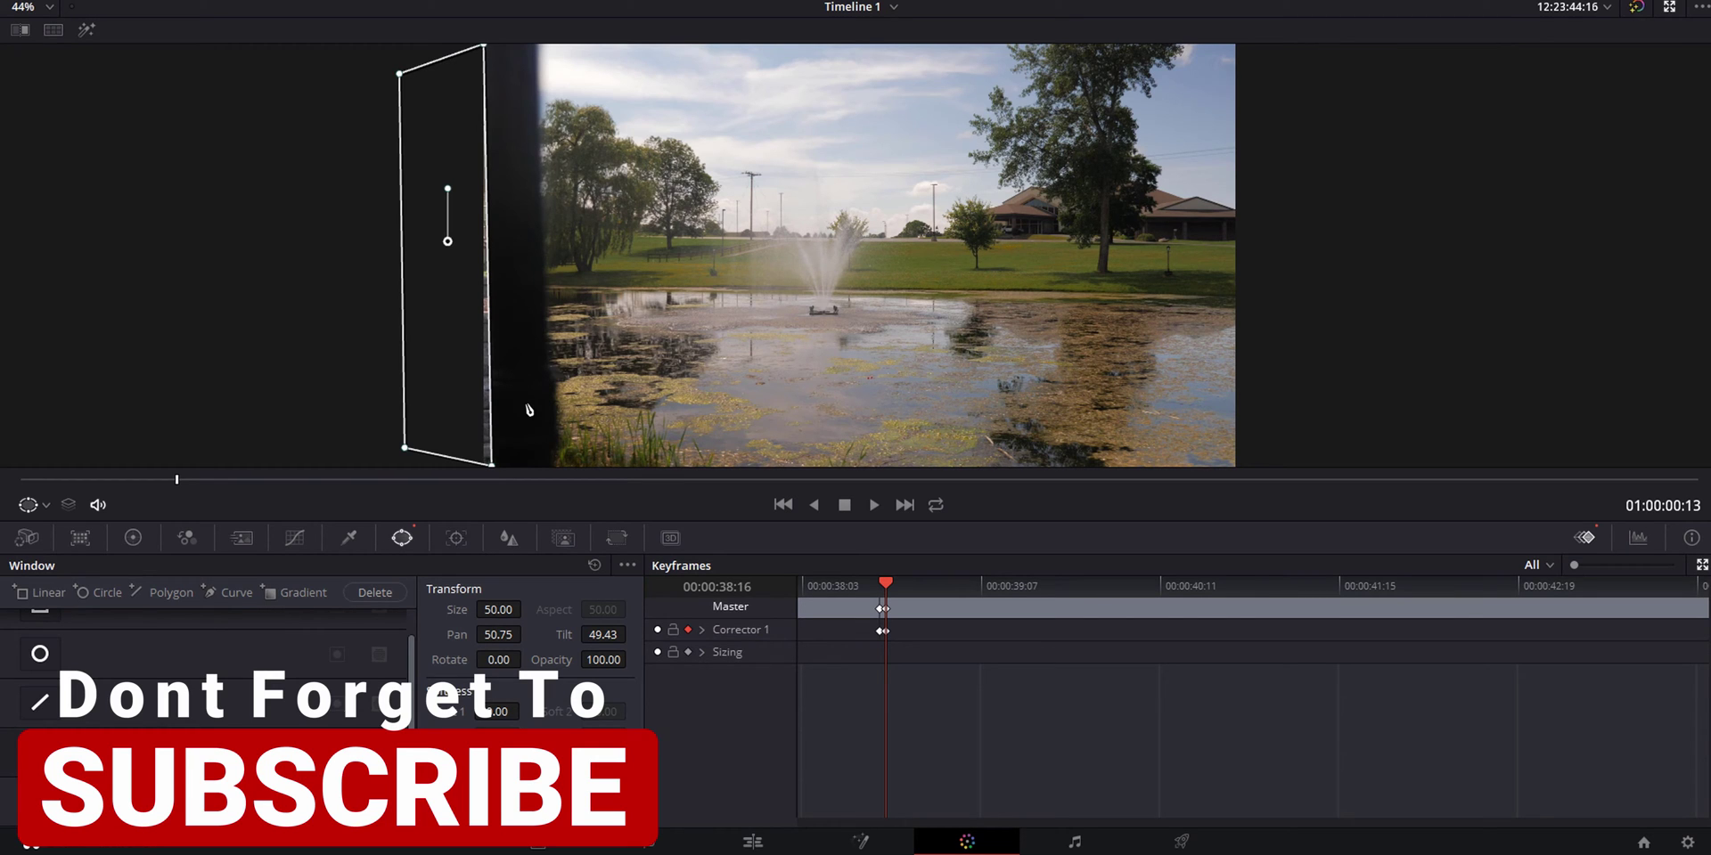
pyautogui.moveTo(404, 448); pyautogui.dragTo(514, 464)
pyautogui.press('Right')
pyautogui.moveTo(490, 50); pyautogui.dragTo(508, 44)
pyautogui.moveTo(398, 78); pyautogui.dragTo(394, 44)
pyautogui.press('Right')
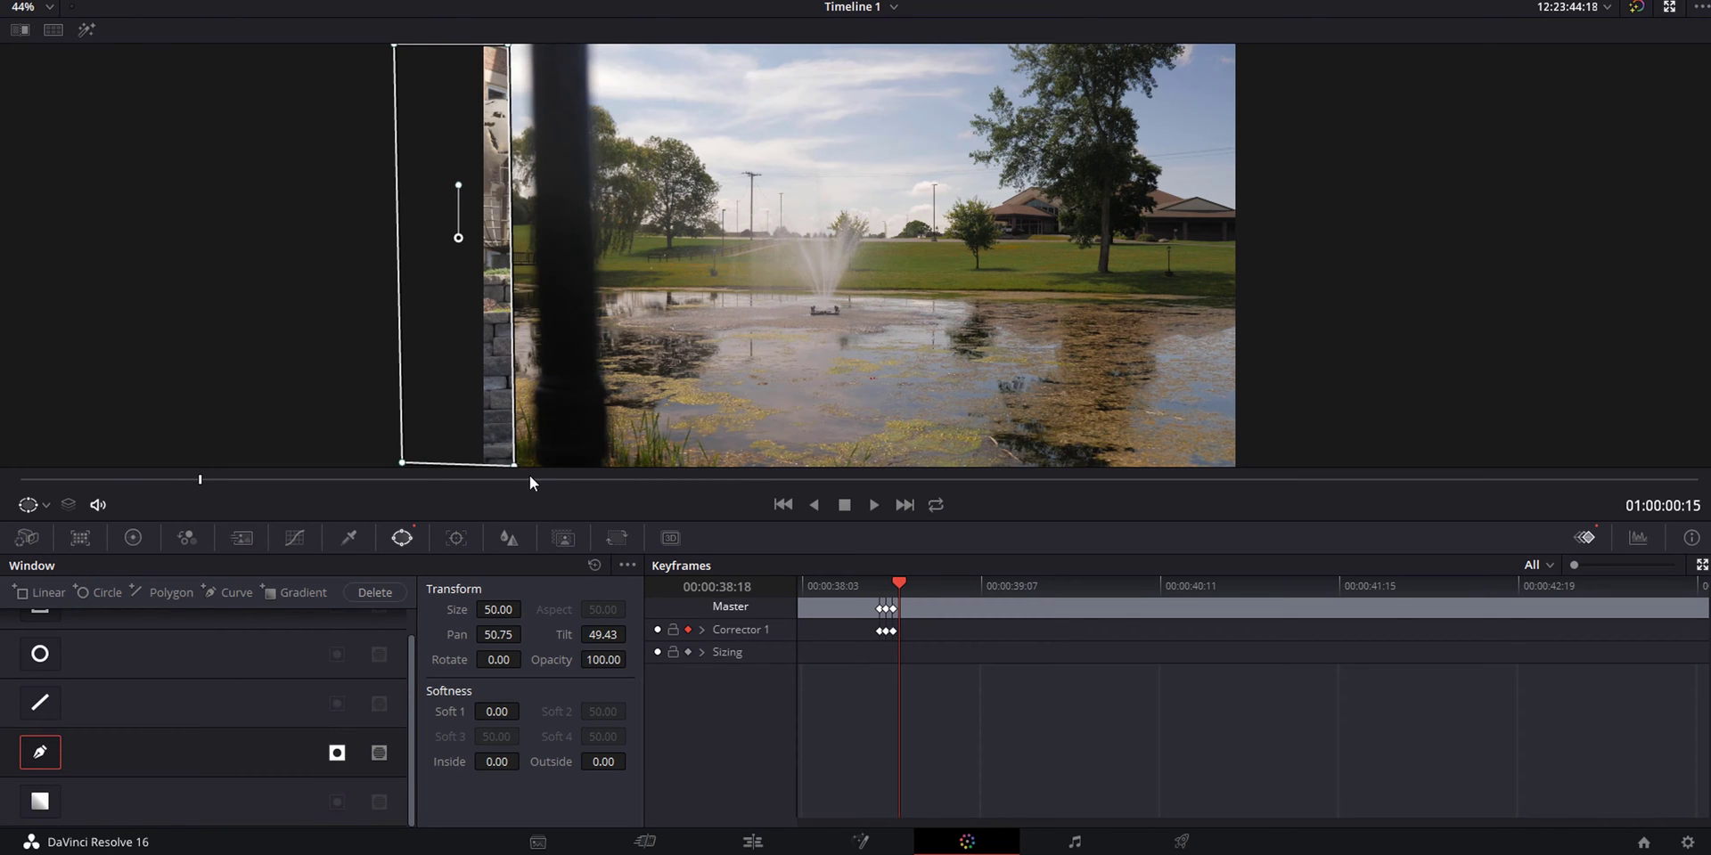
pyautogui.moveTo(512, 464); pyautogui.dragTo(538, 463)
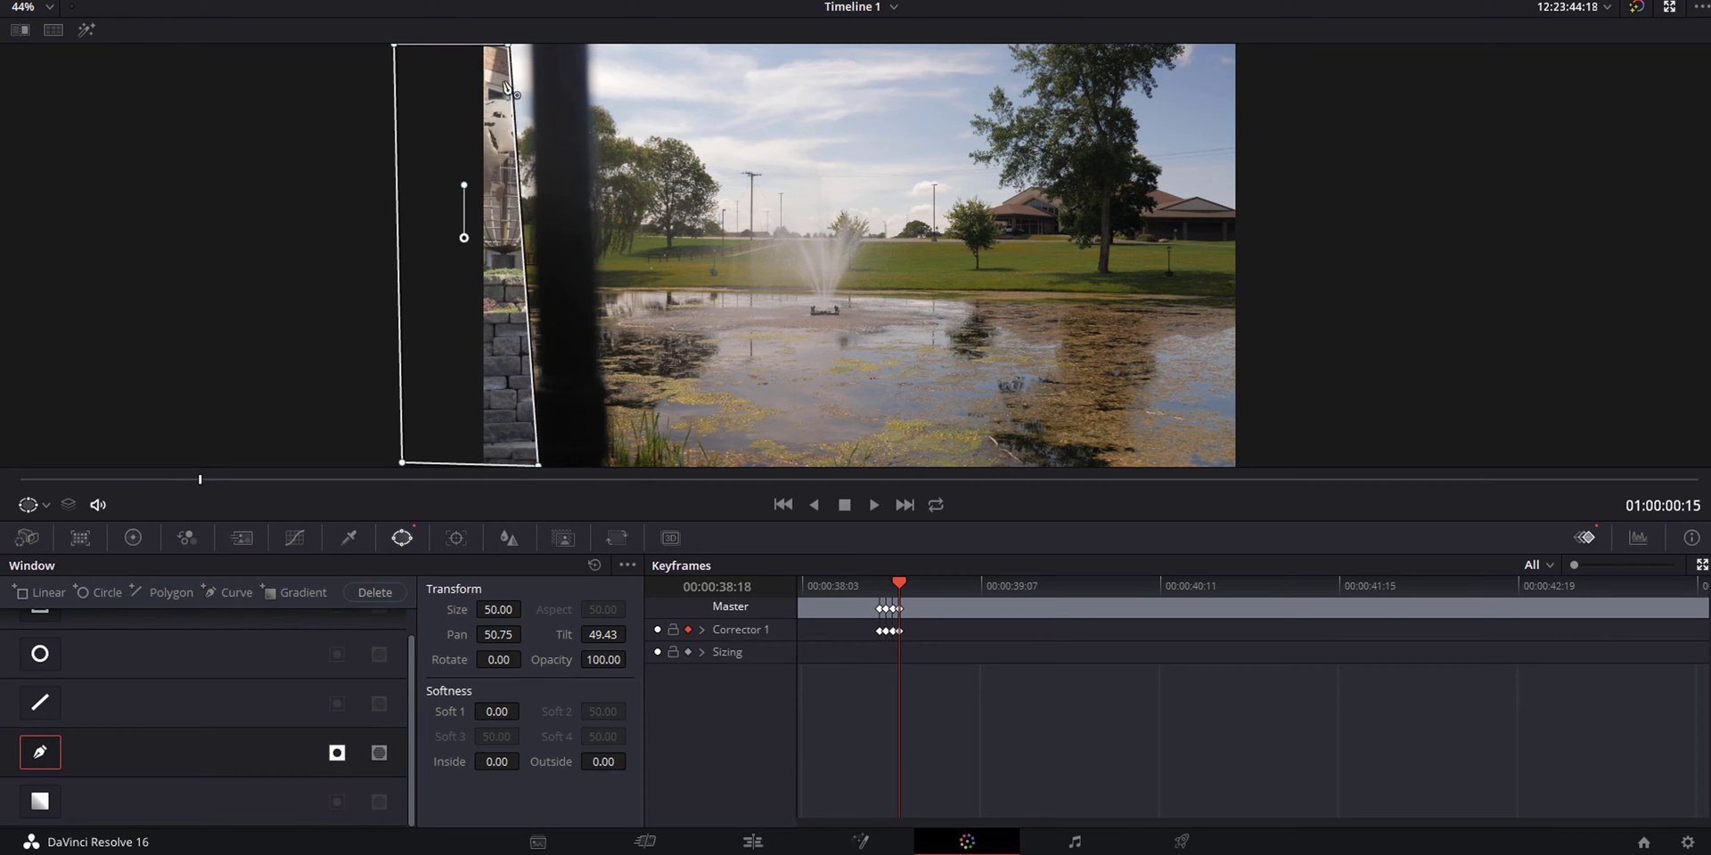
pyautogui.moveTo(510, 46); pyautogui.dragTo(531, 44)
pyautogui.scroll(-1, 547, 86)
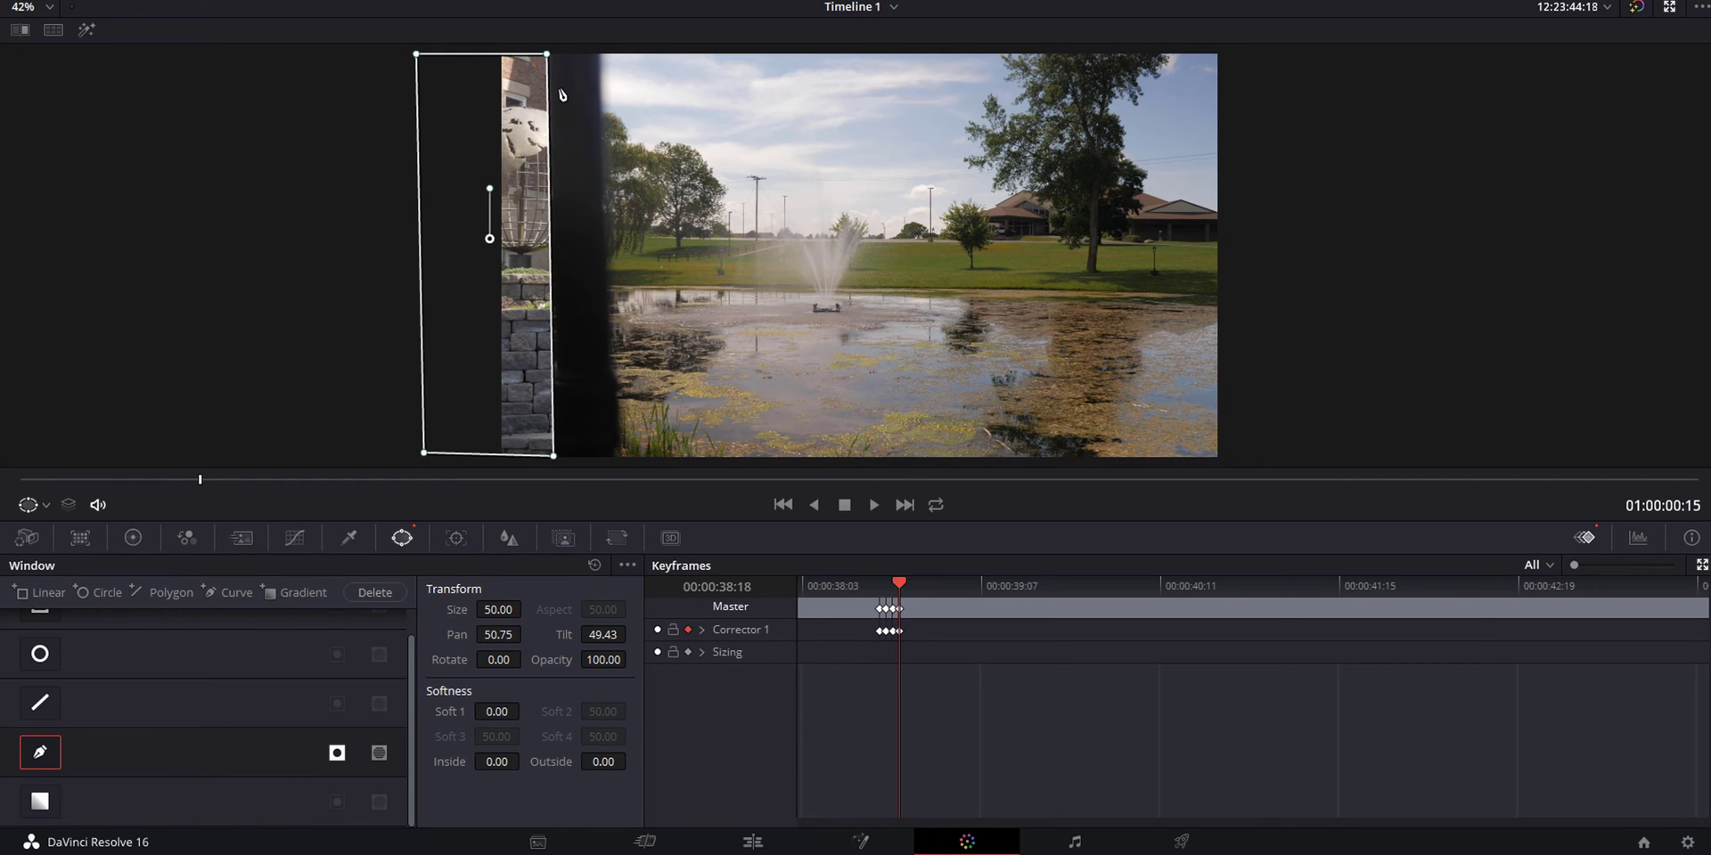
# Step: Continue frame by frame, pushing the mask's right edge further across with the pole
pyautogui.press('Right')
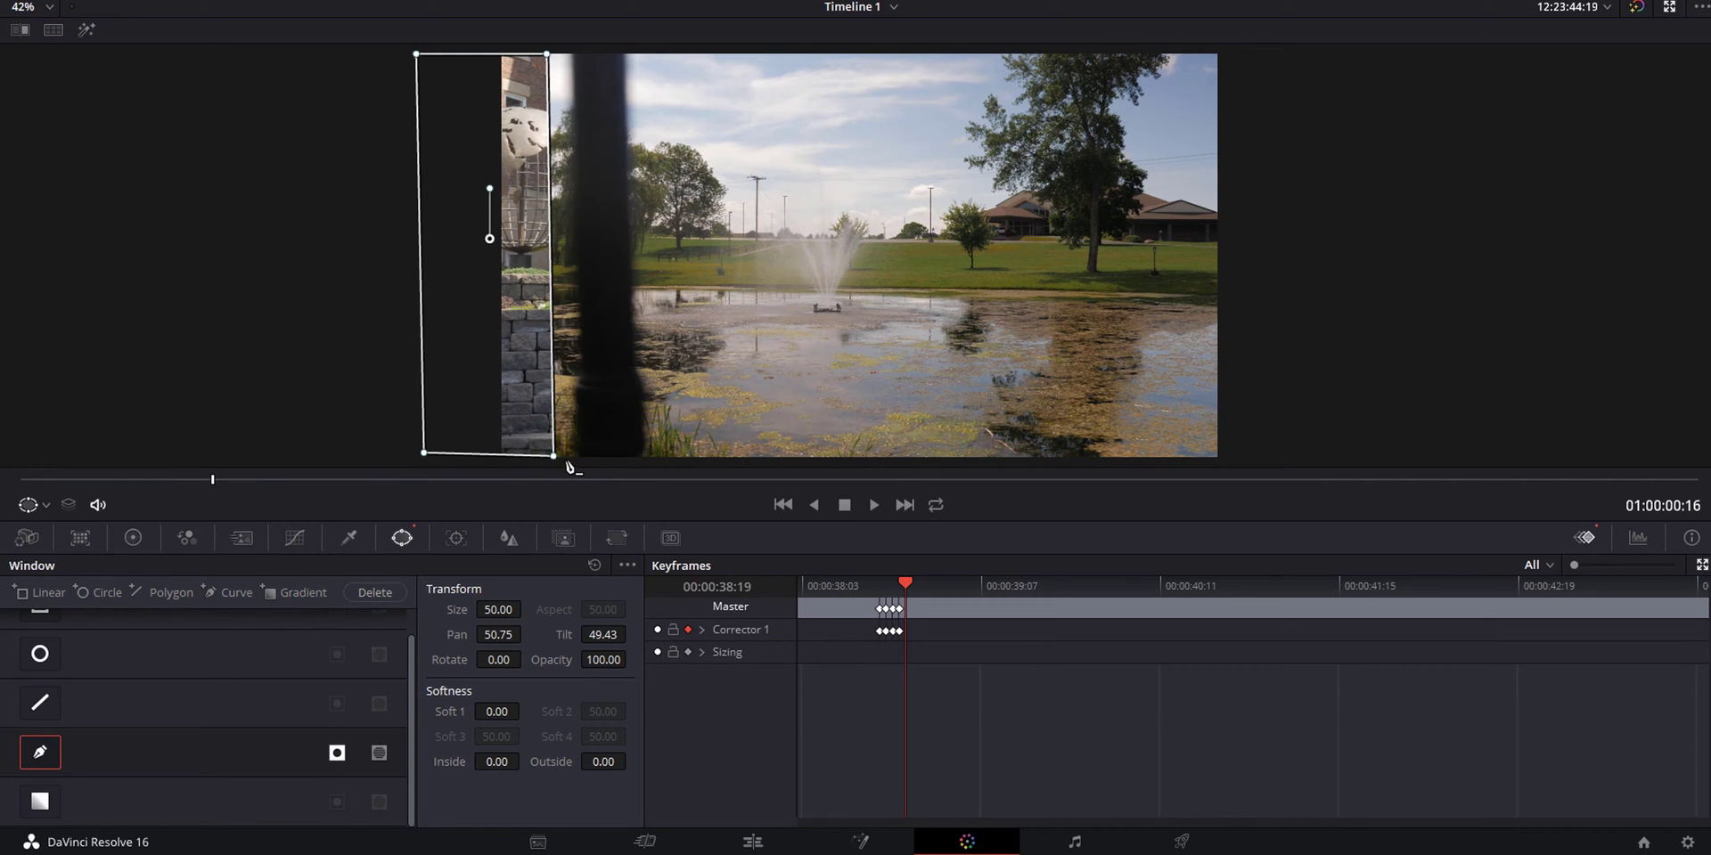
pyautogui.moveTo(555, 457); pyautogui.dragTo(580, 461)
pyautogui.moveTo(547, 54); pyautogui.dragTo(571, 49)
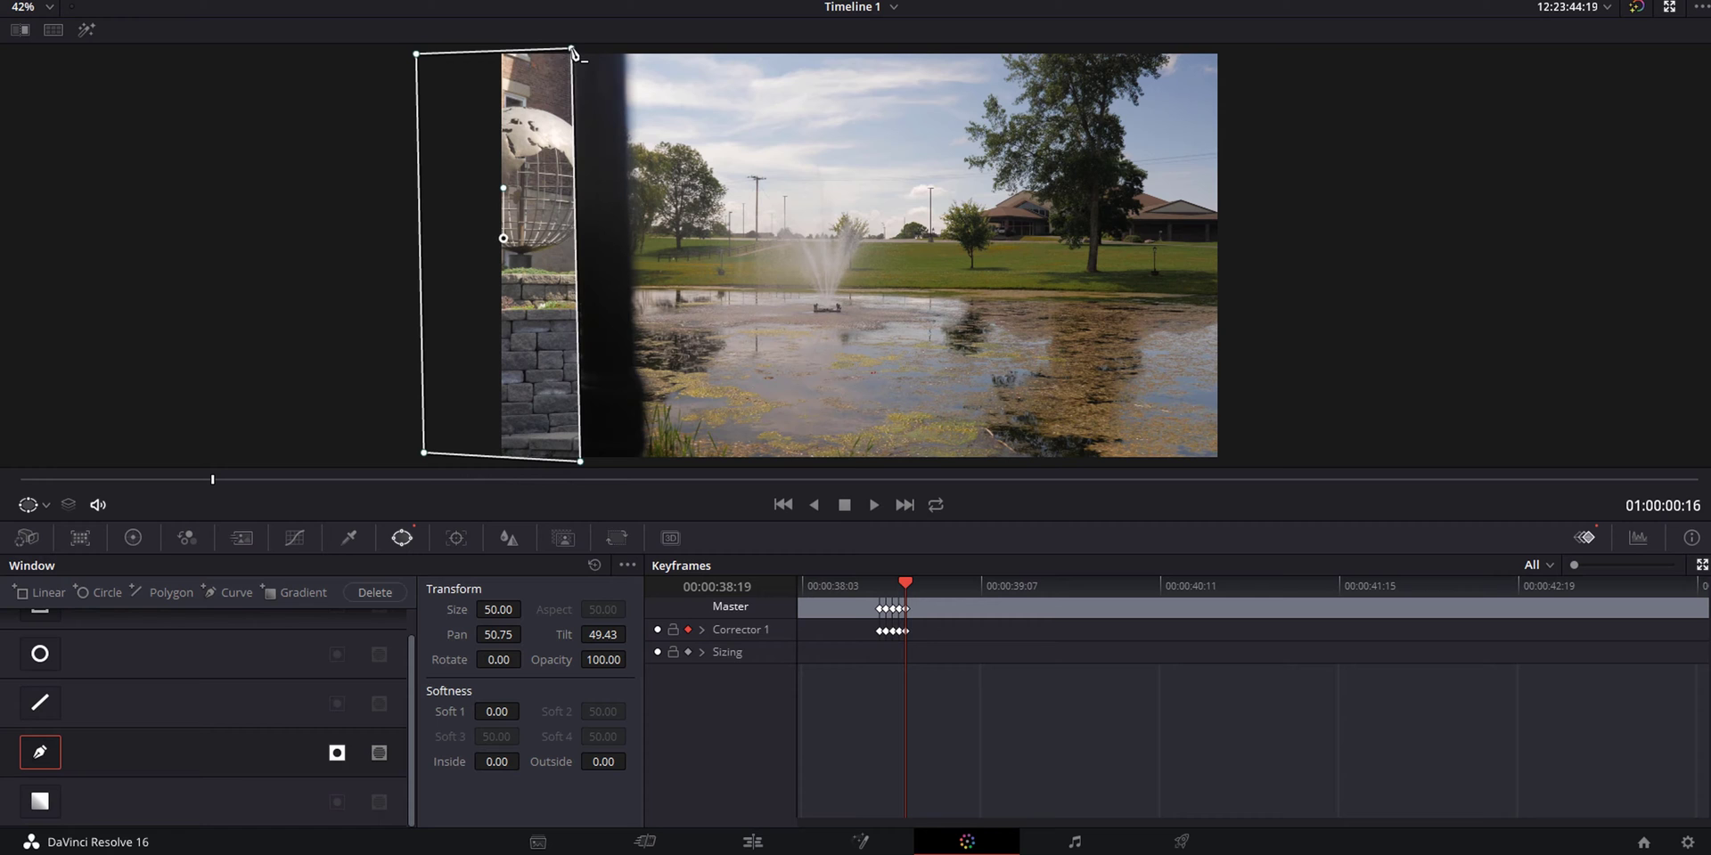
pyautogui.press('Right')
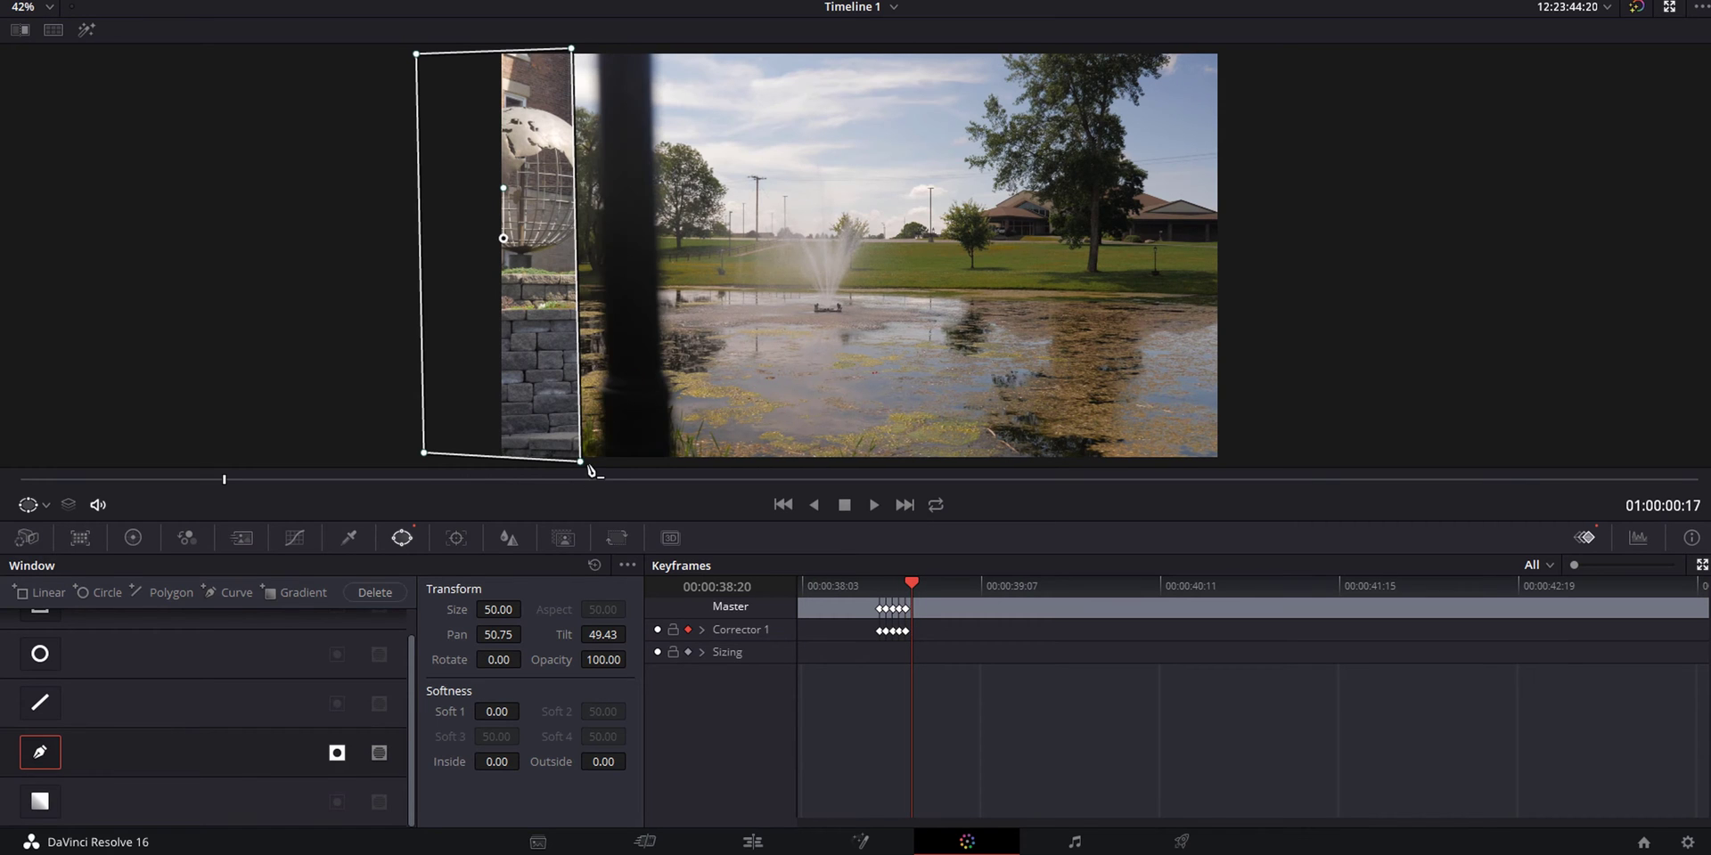
pyautogui.moveTo(581, 461); pyautogui.dragTo(717, 463)
pyautogui.press('Right')
pyautogui.press('Right')
# Step: Keep keyframing until the mask reveals nearly all the building shot at 00:00:39:13
pyautogui.press('Right')
pyautogui.moveTo(626, 45); pyautogui.dragTo(704, 49)
pyautogui.press('Right')
pyautogui.press('Right')
pyautogui.moveTo(717, 464); pyautogui.dragTo(787, 464)
pyautogui.press('Right')
pyautogui.moveTo(704, 49); pyautogui.dragTo(930, 48)
pyautogui.press('Right')
pyautogui.press('Right')
pyautogui.press('Right')
pyautogui.press('Right')
pyautogui.press('Right')
pyautogui.moveTo(788, 464); pyautogui.dragTo(1223, 464)
pyautogui.press('Right')
pyautogui.press('Right')
pyautogui.press('Right')
pyautogui.press('Right')
pyautogui.moveTo(1109, 49); pyautogui.dragTo(1158, 46)
pyautogui.press('Right')
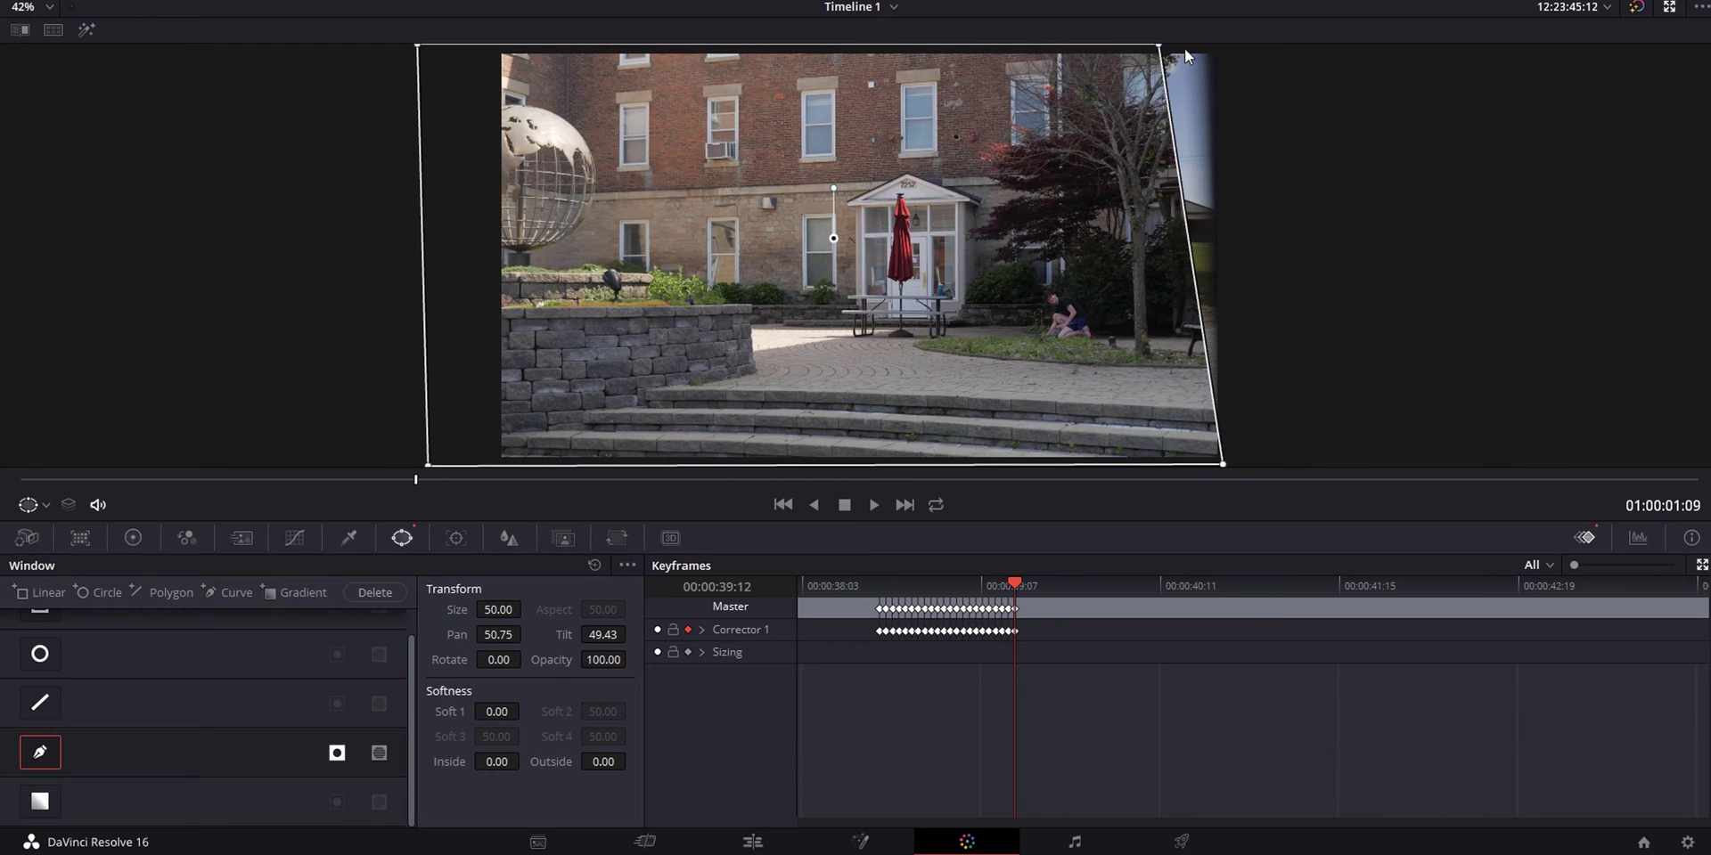
pyautogui.moveTo(1158, 45); pyautogui.dragTo(1203, 47)
pyautogui.press('Right')
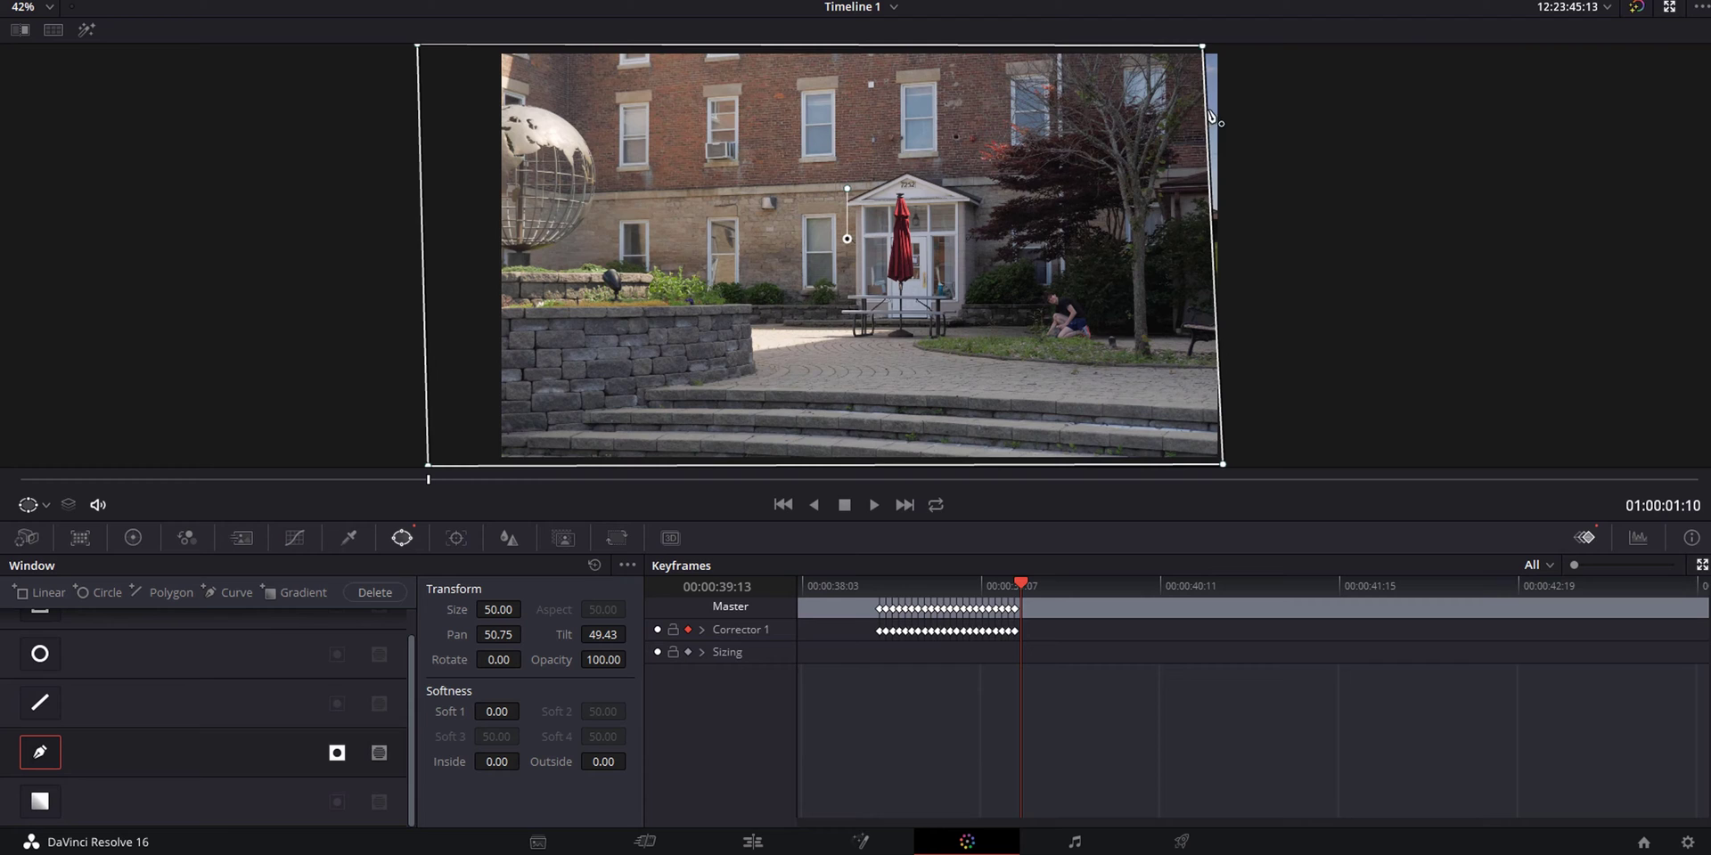
# Step: Extend the mask's top-right corner past the frame edge and set Soft 1 softness to 3.12
pyautogui.moveTo(1208, 50); pyautogui.dragTo(1242, 50)
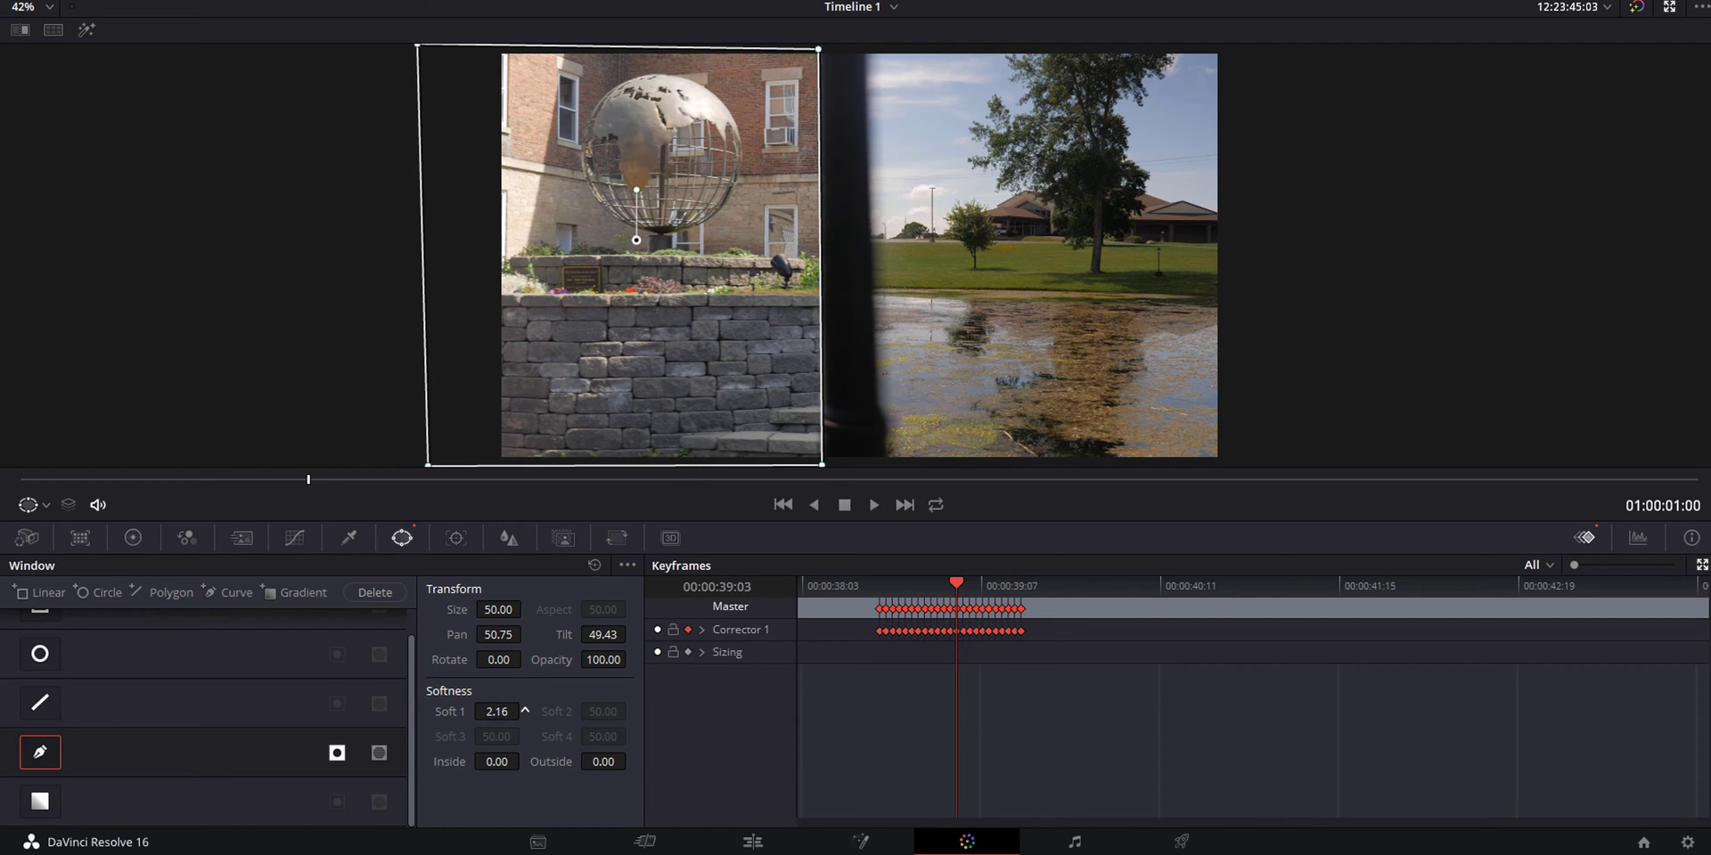
pyautogui.moveTo(525, 710)
pyautogui.mouseDown()
pyautogui.moveTo(606, 711)
pyautogui.moveTo(525, 711)
pyautogui.mouseUp()
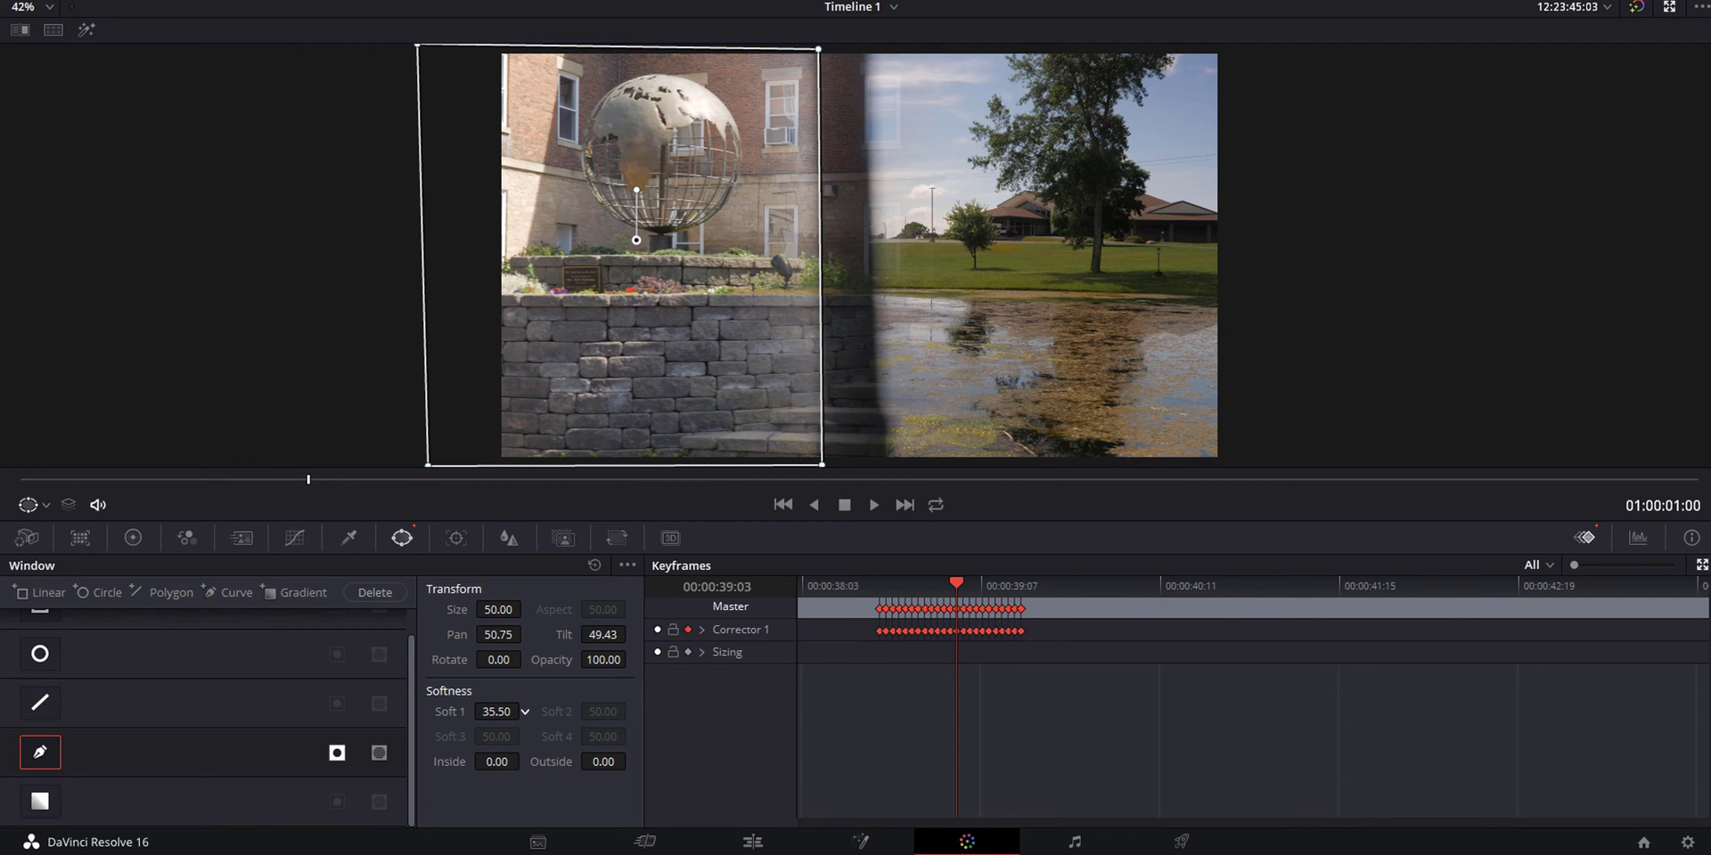
pyautogui.moveTo(525, 711); pyautogui.dragTo(525, 711)
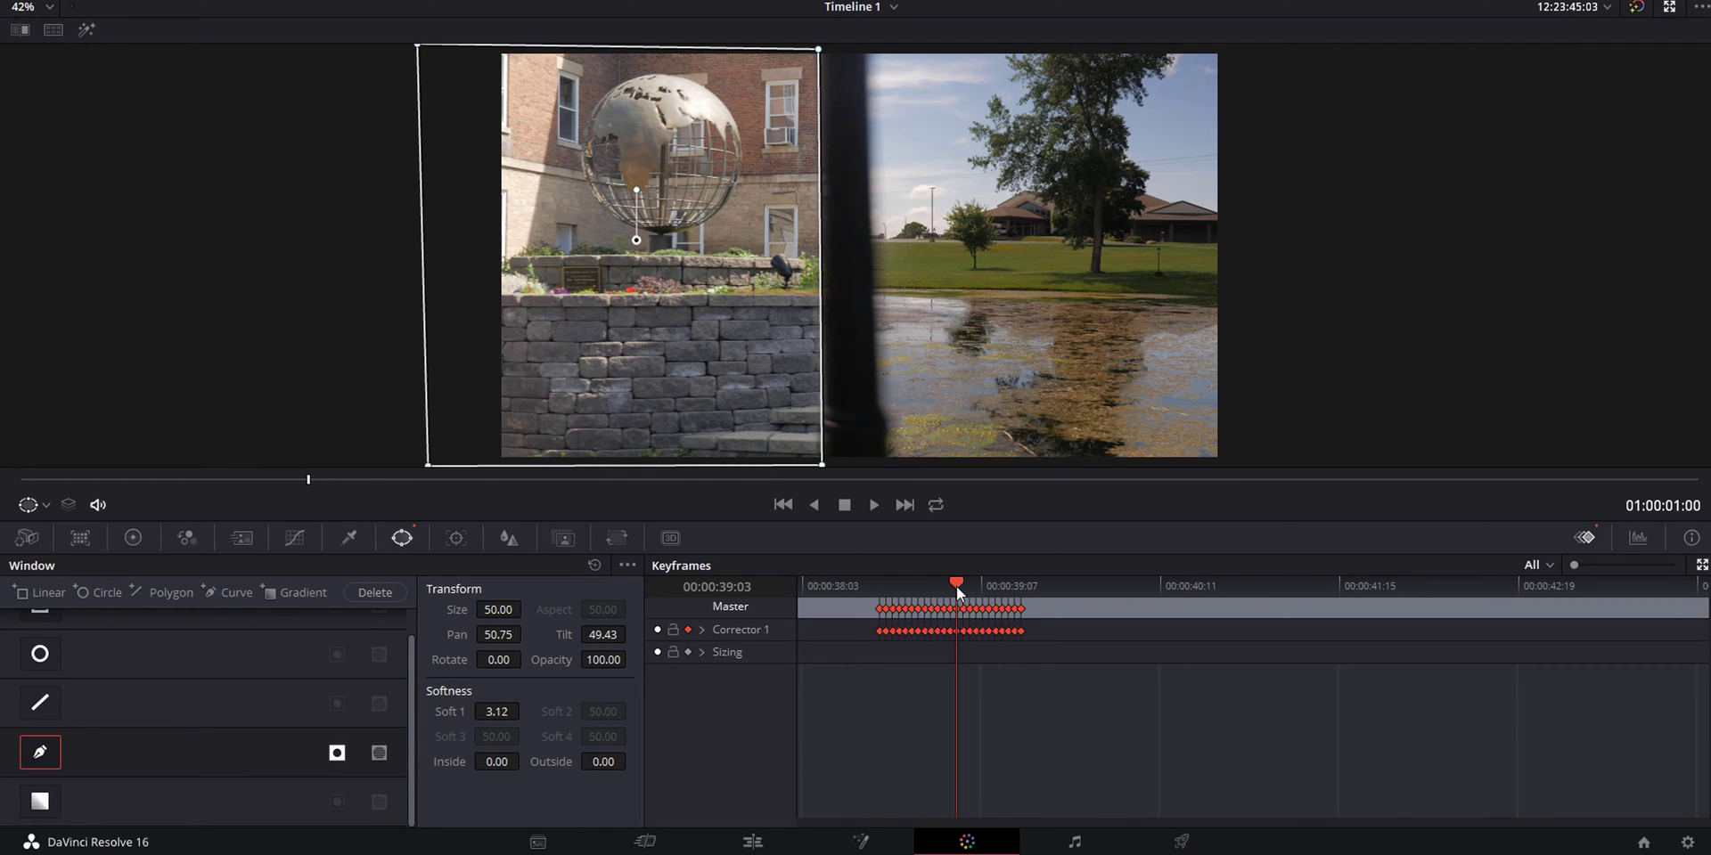
# Step: Back on the Edit page, play Timeline 1 from the start to preview the pole wipe
pyautogui.moveTo(955, 586); pyautogui.dragTo(896, 631)
pyautogui.click(847, 659)
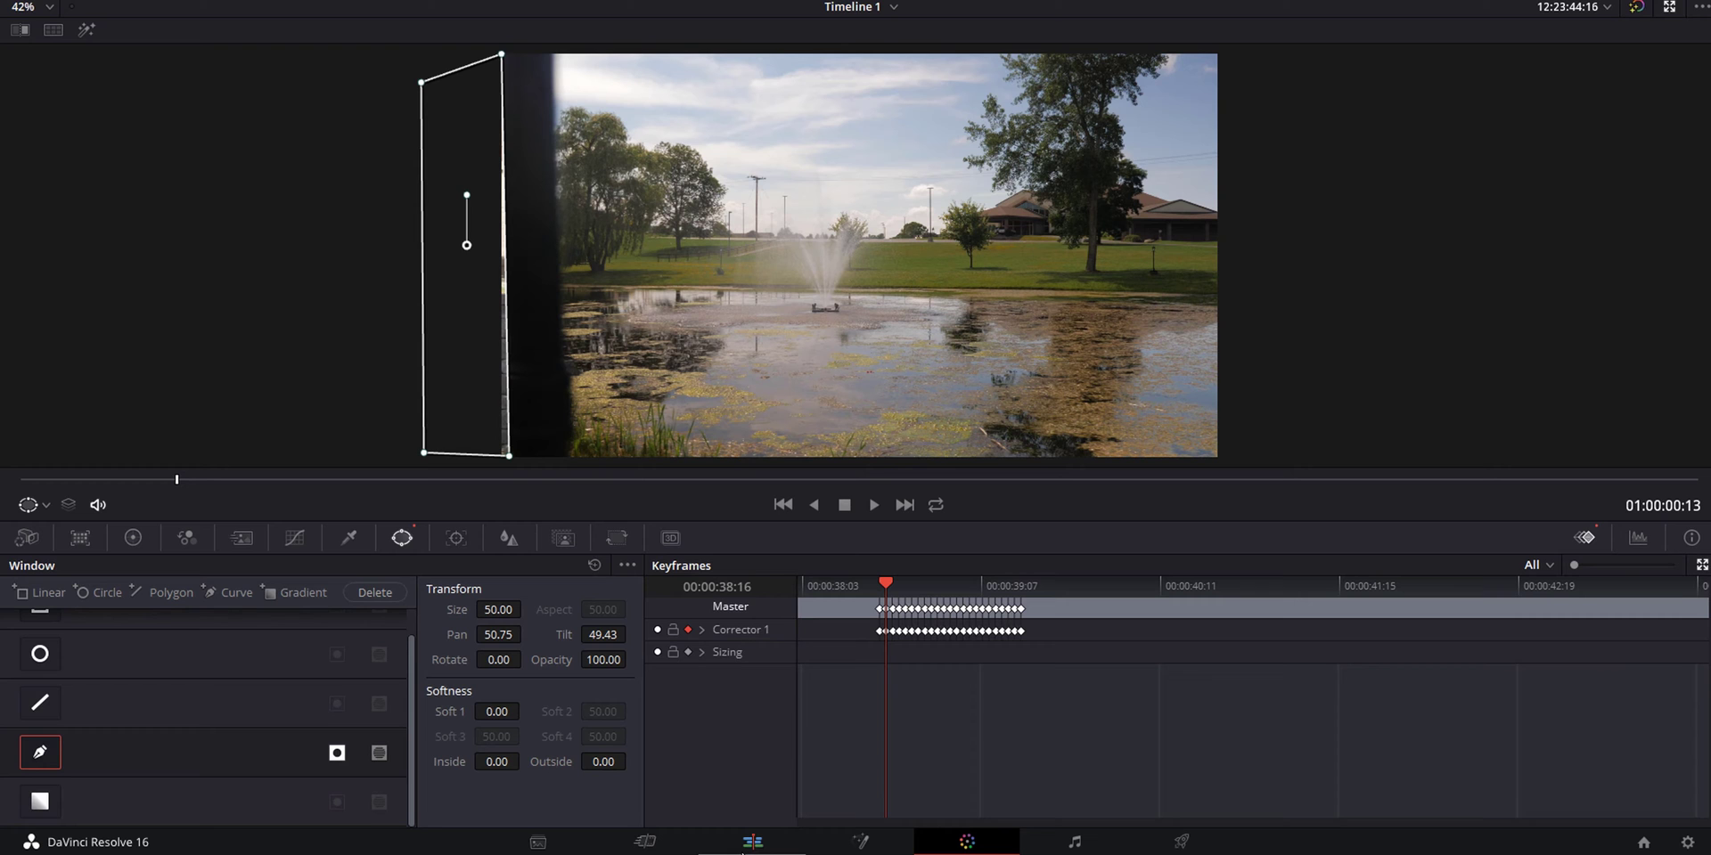
pyautogui.click(752, 841)
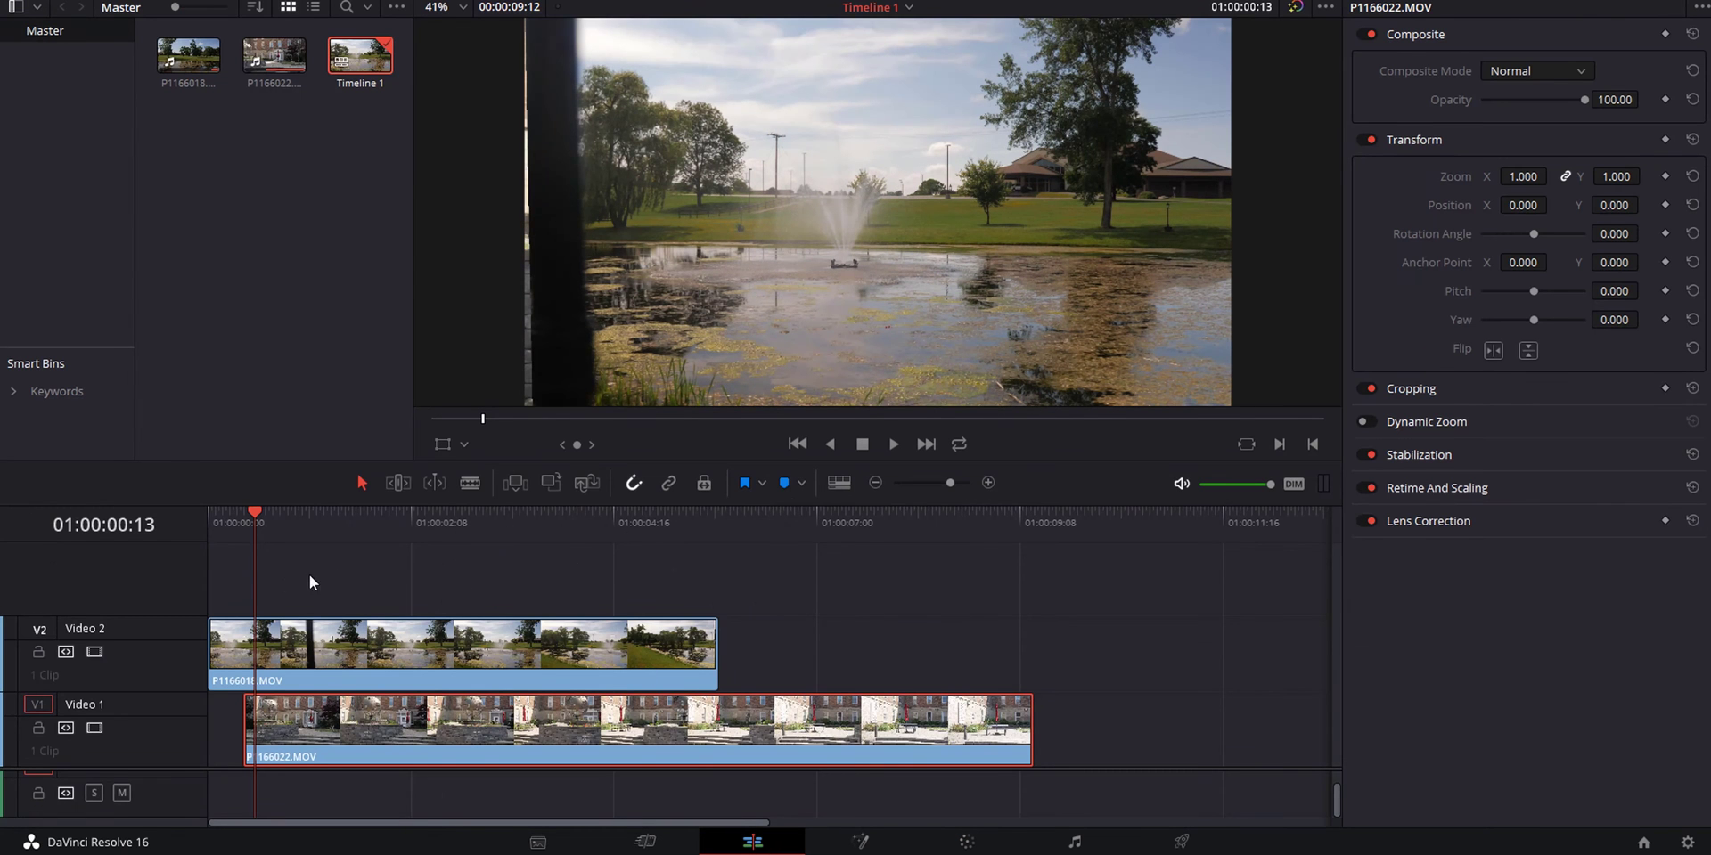
pyautogui.press('space')
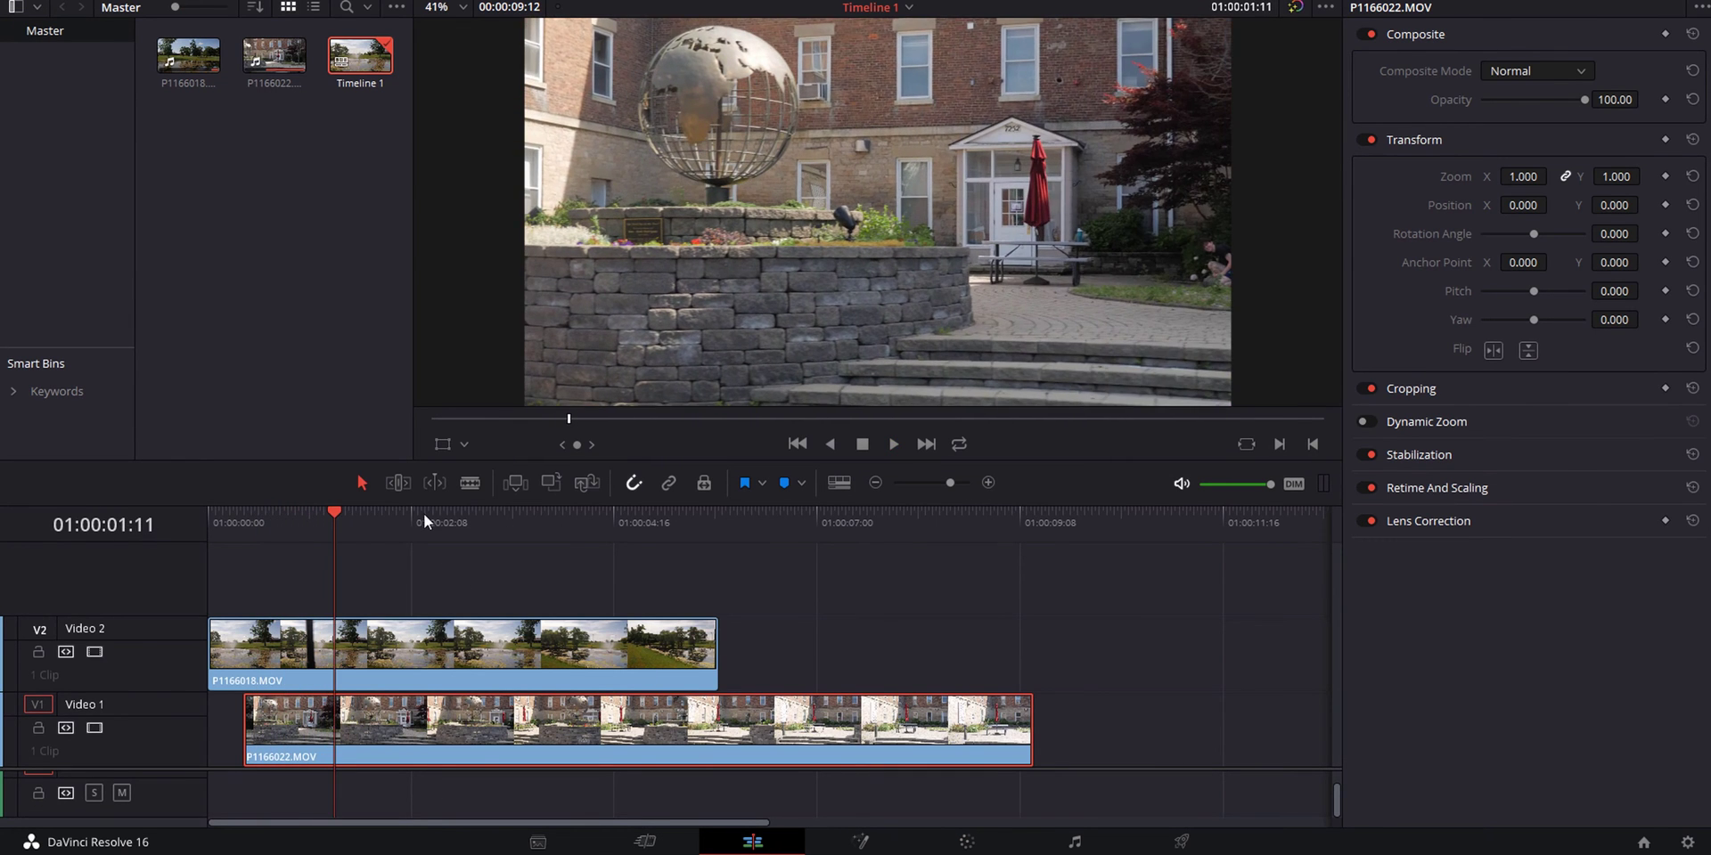
pyautogui.click(216, 515)
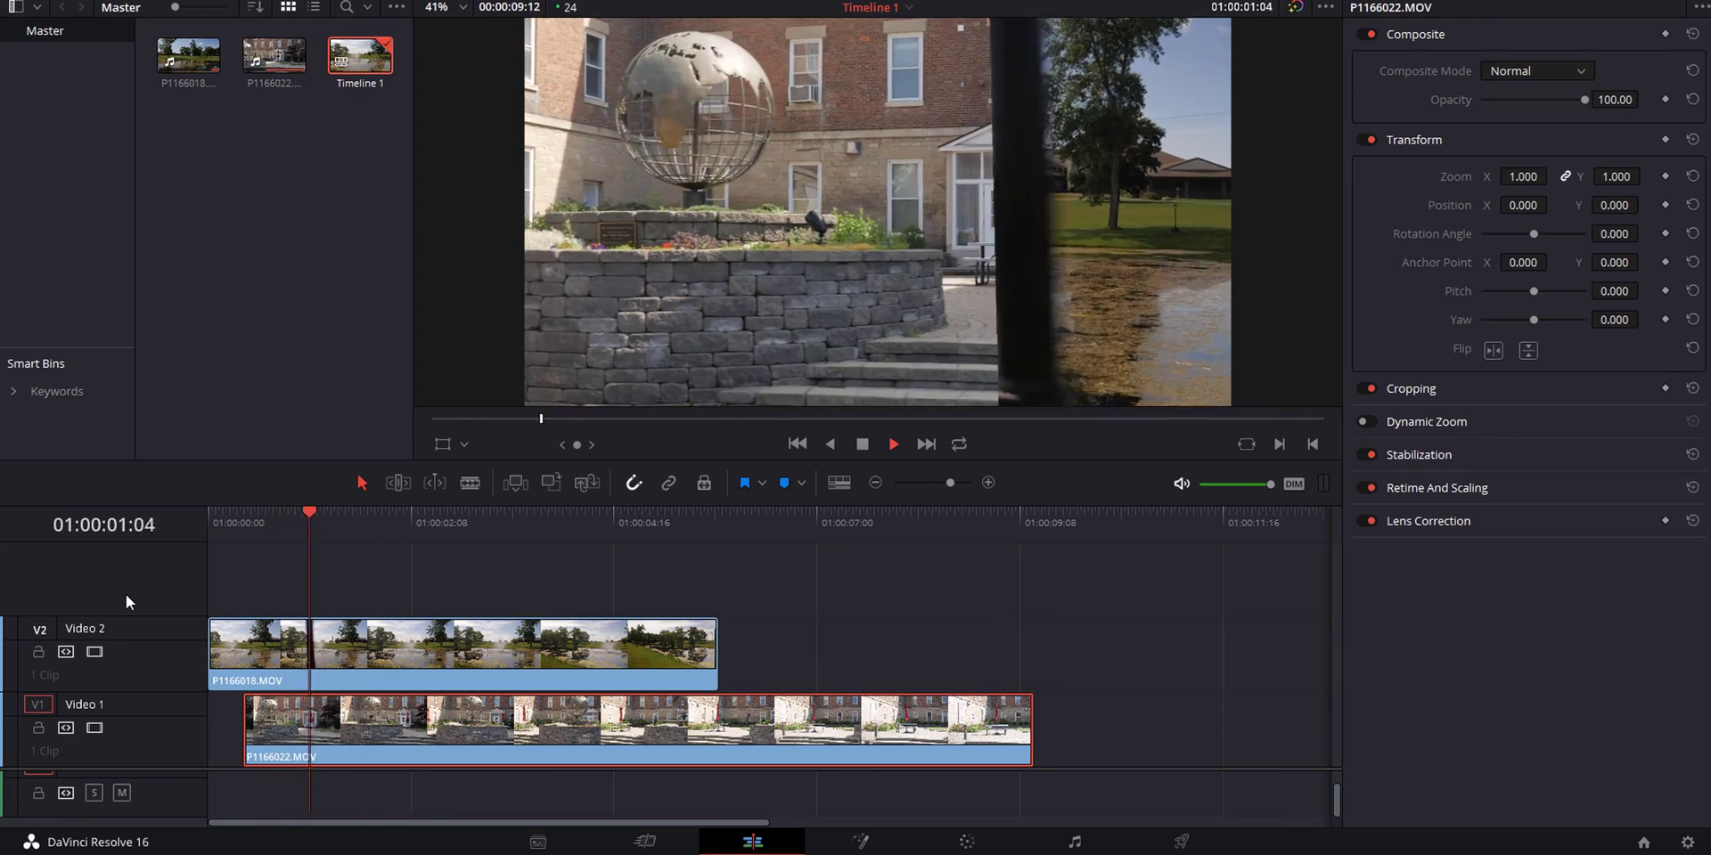
pyautogui.press('space')
pyautogui.click(255, 570)
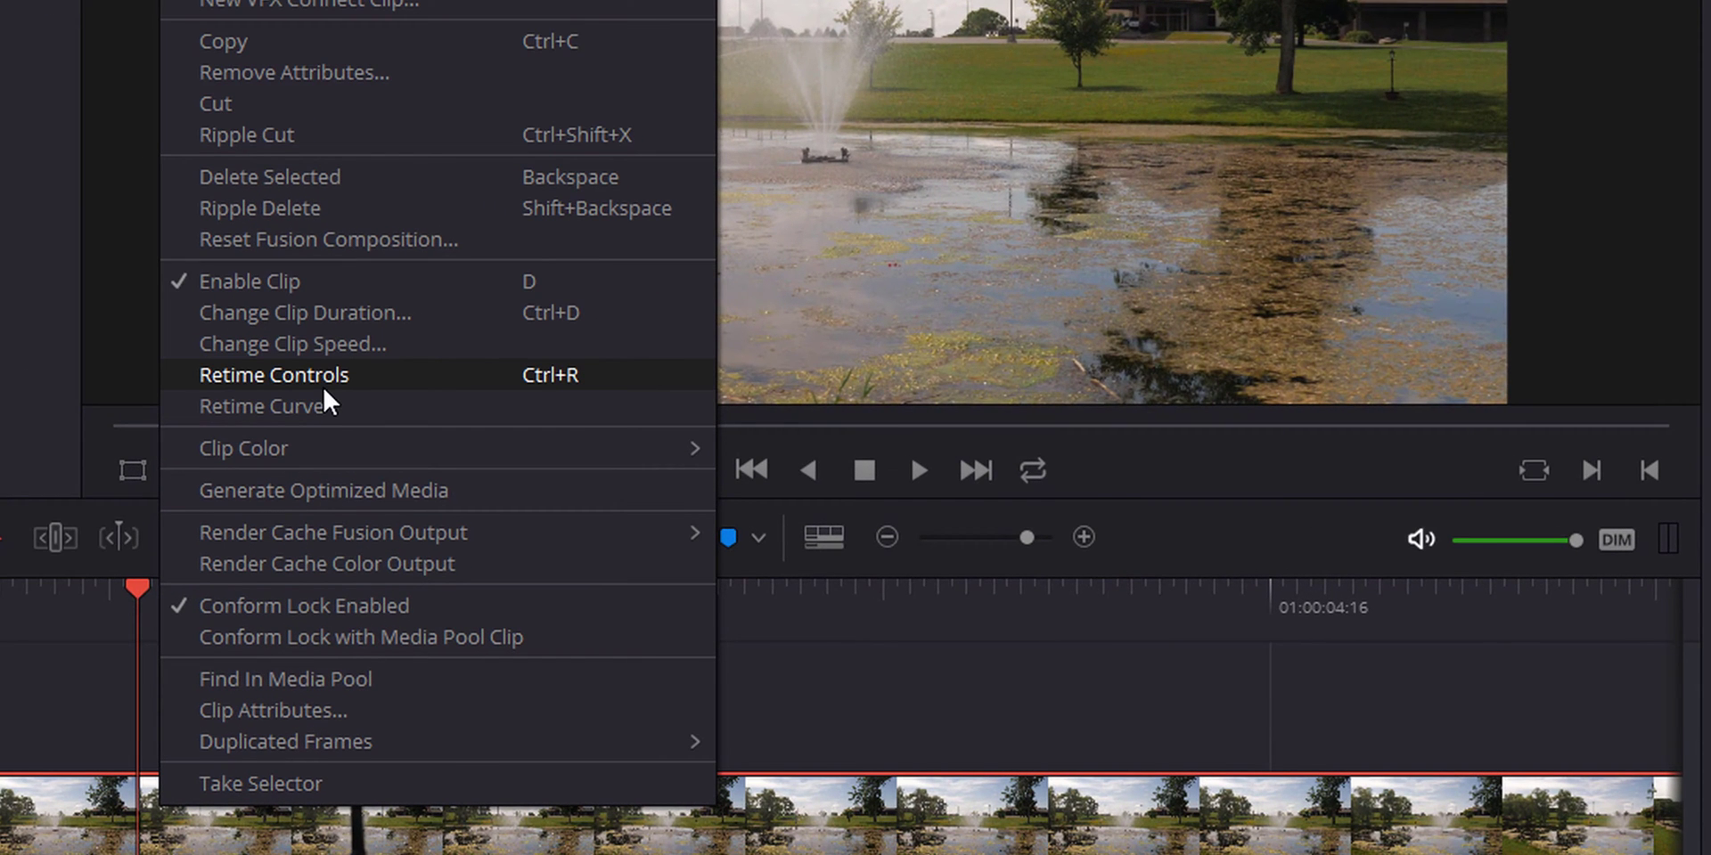
# Step: Enable Retime Controls on P1166018, add a speed point at the pole, and set the later section to 400%
pyautogui.click(322, 388)
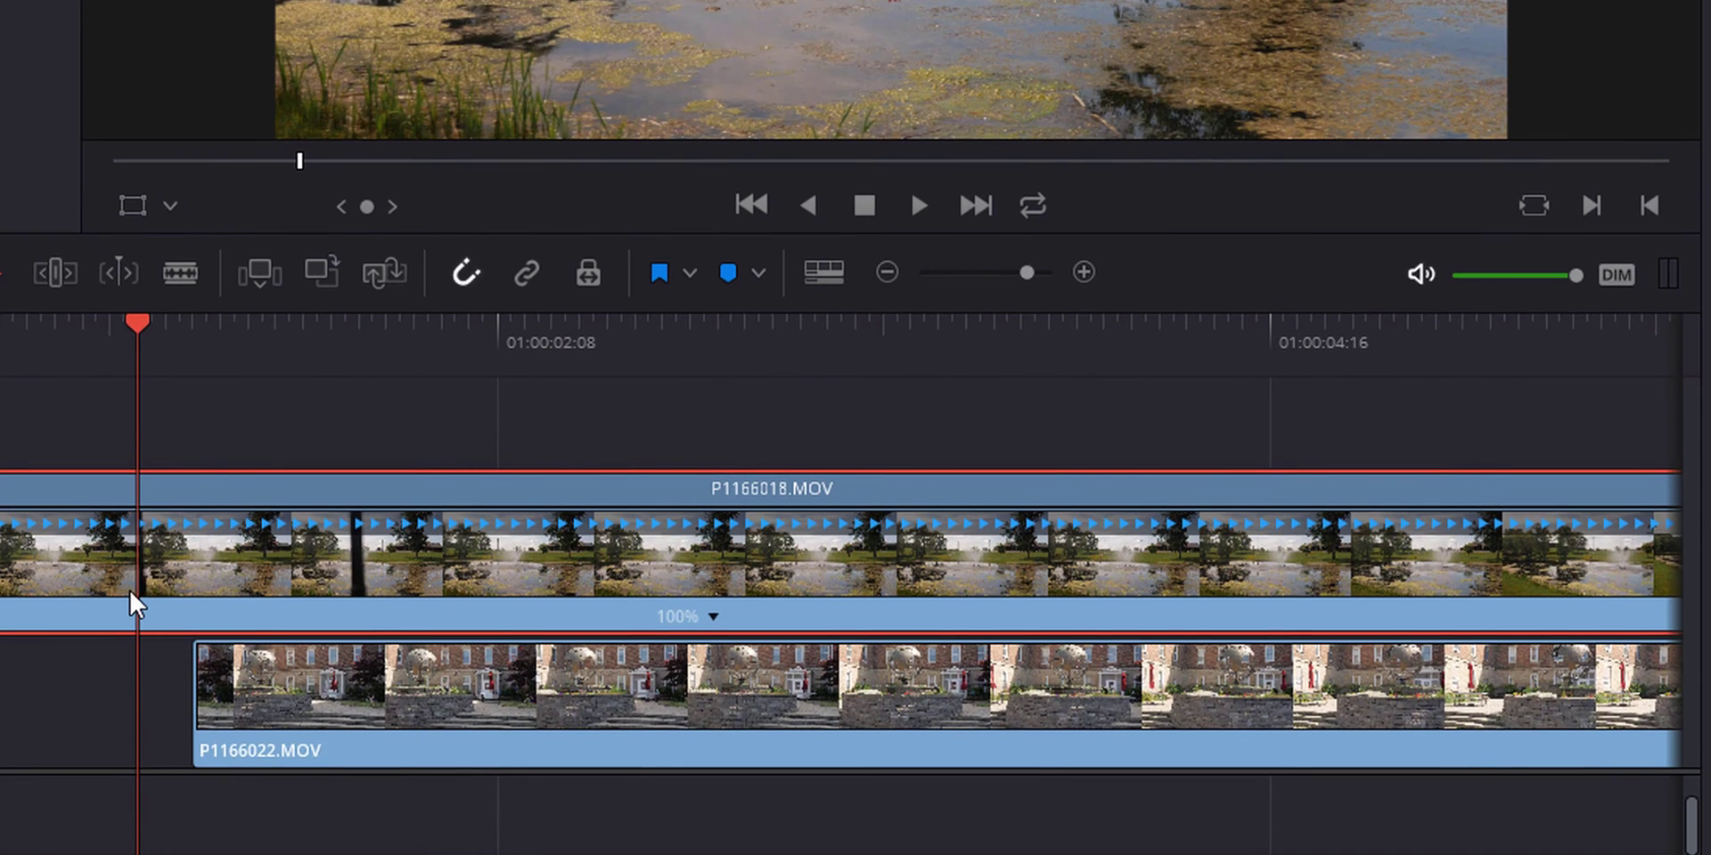
pyautogui.hotkey('ctrl', '=')
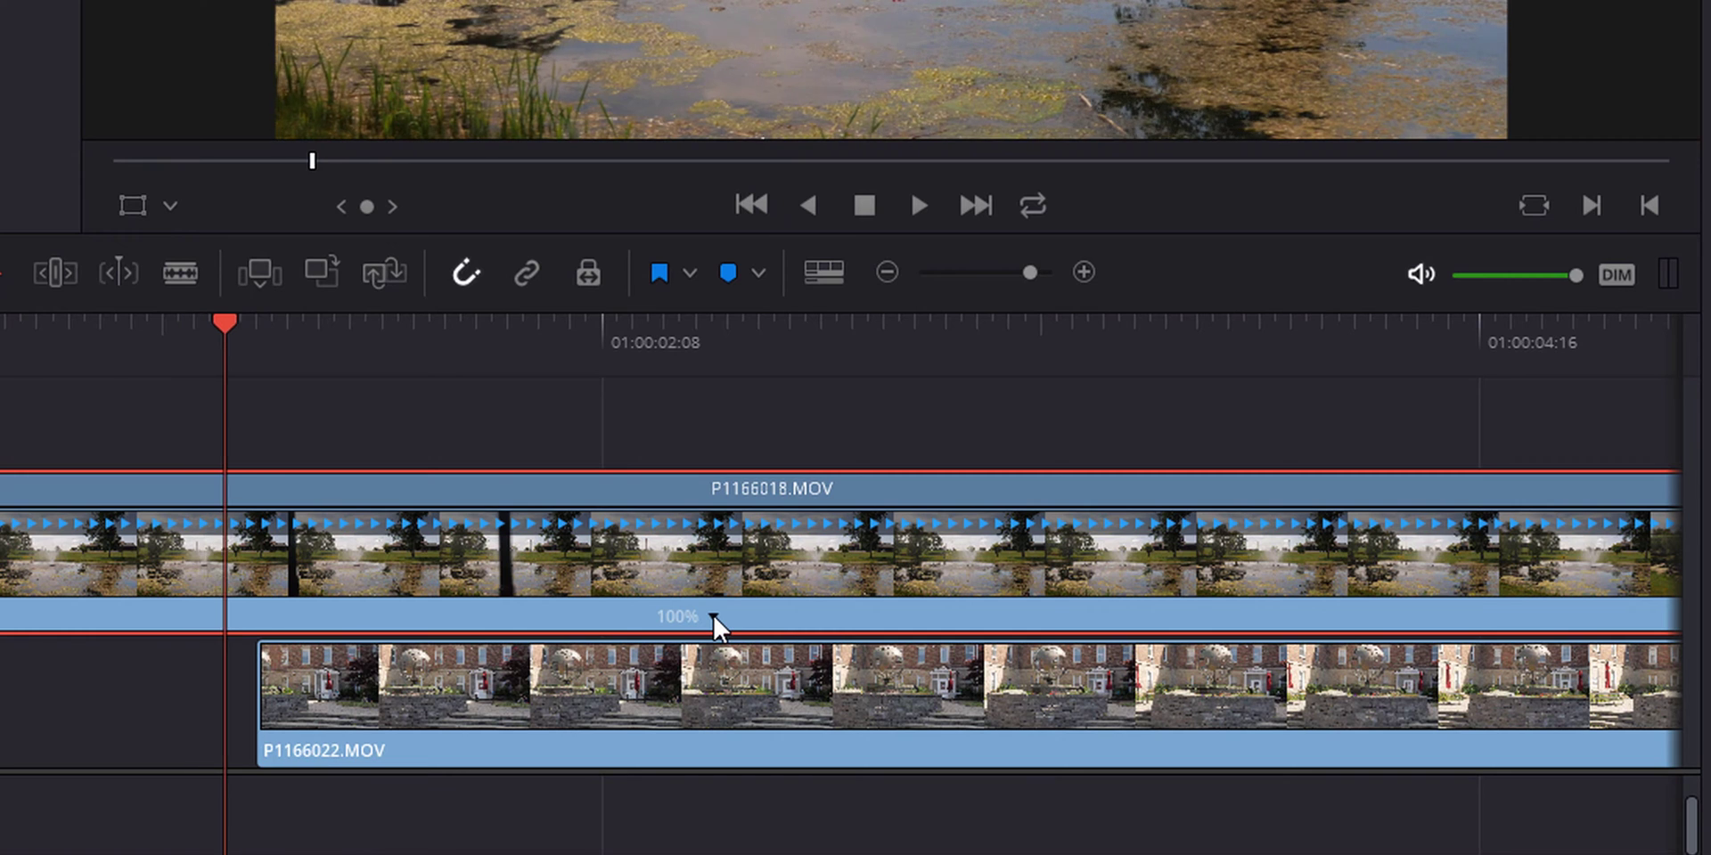
pyautogui.press('Left')
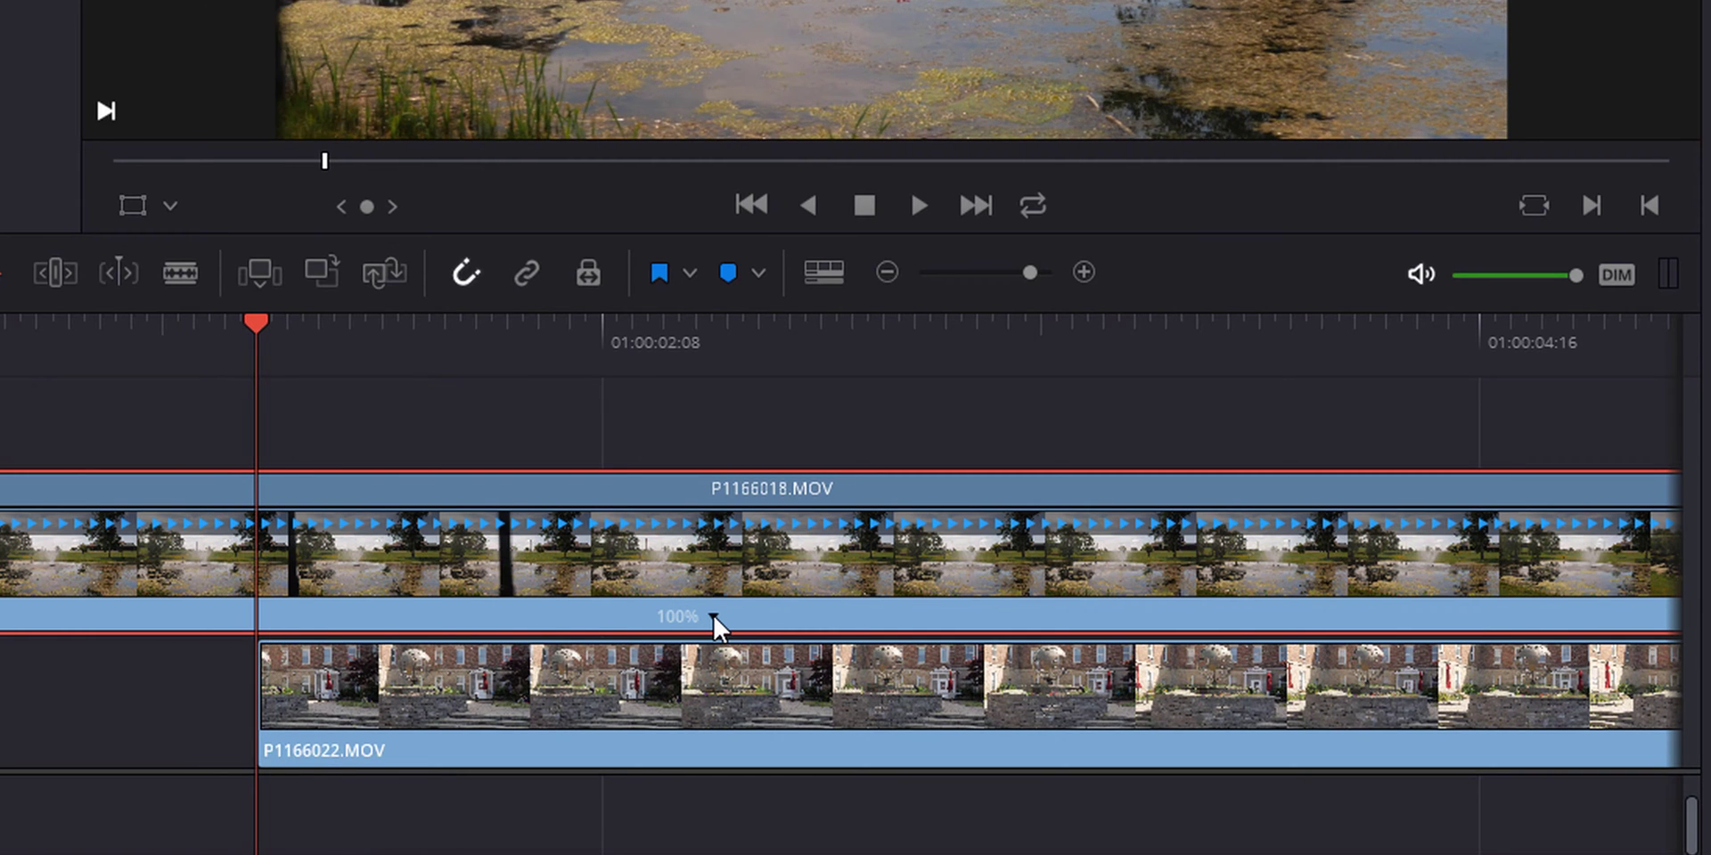
pyautogui.press('Right')
pyautogui.press('Left')
pyautogui.click(714, 617)
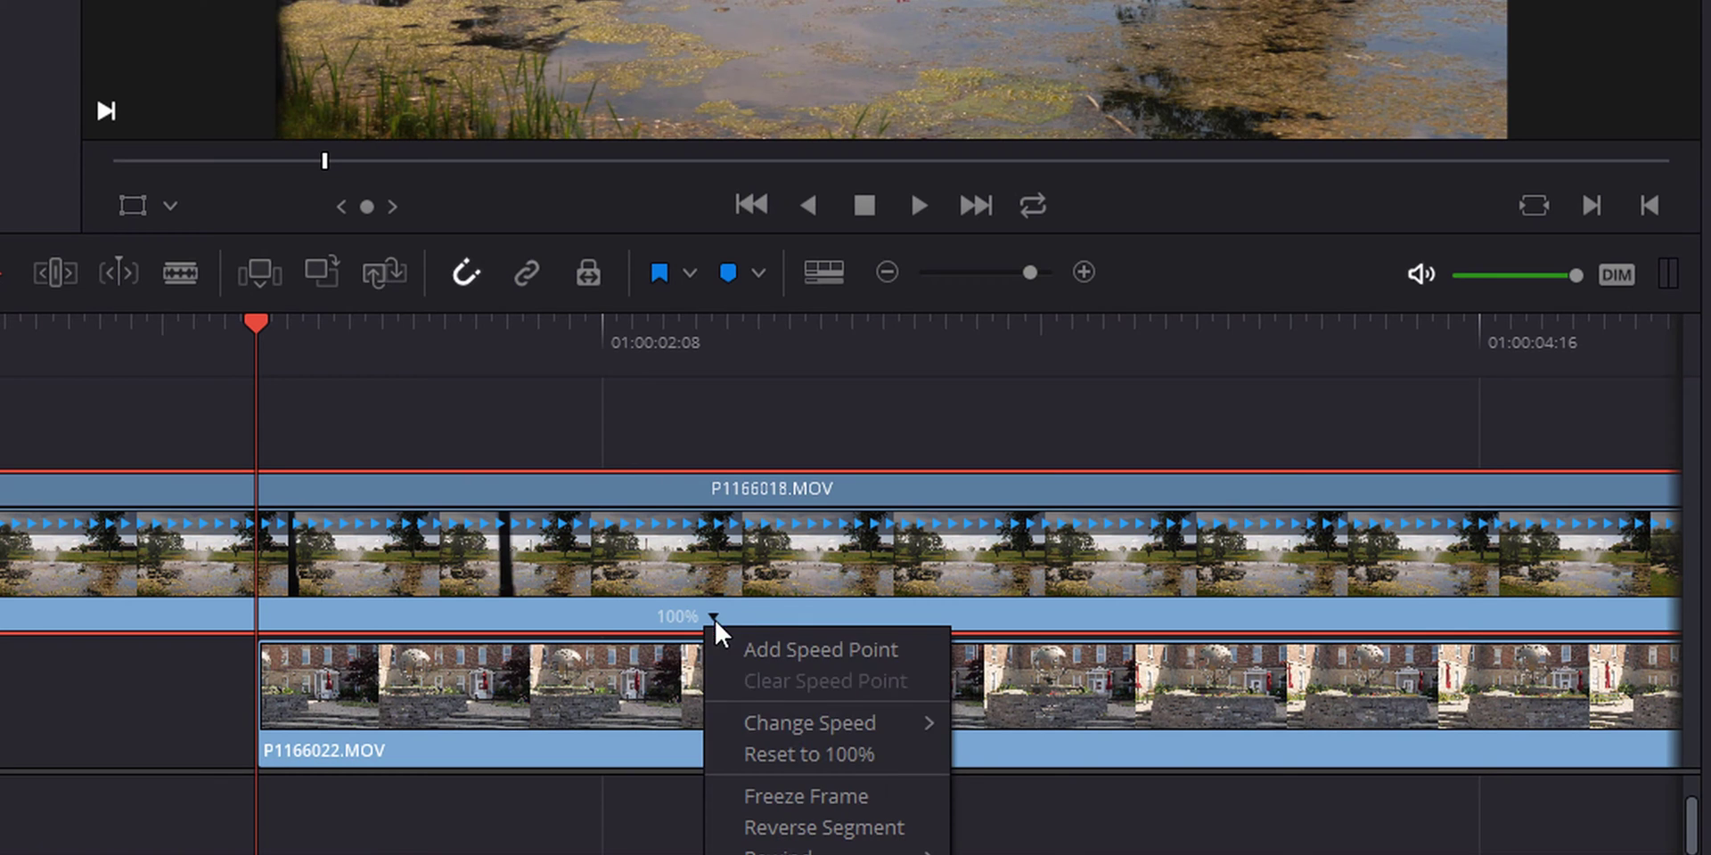
pyautogui.click(758, 644)
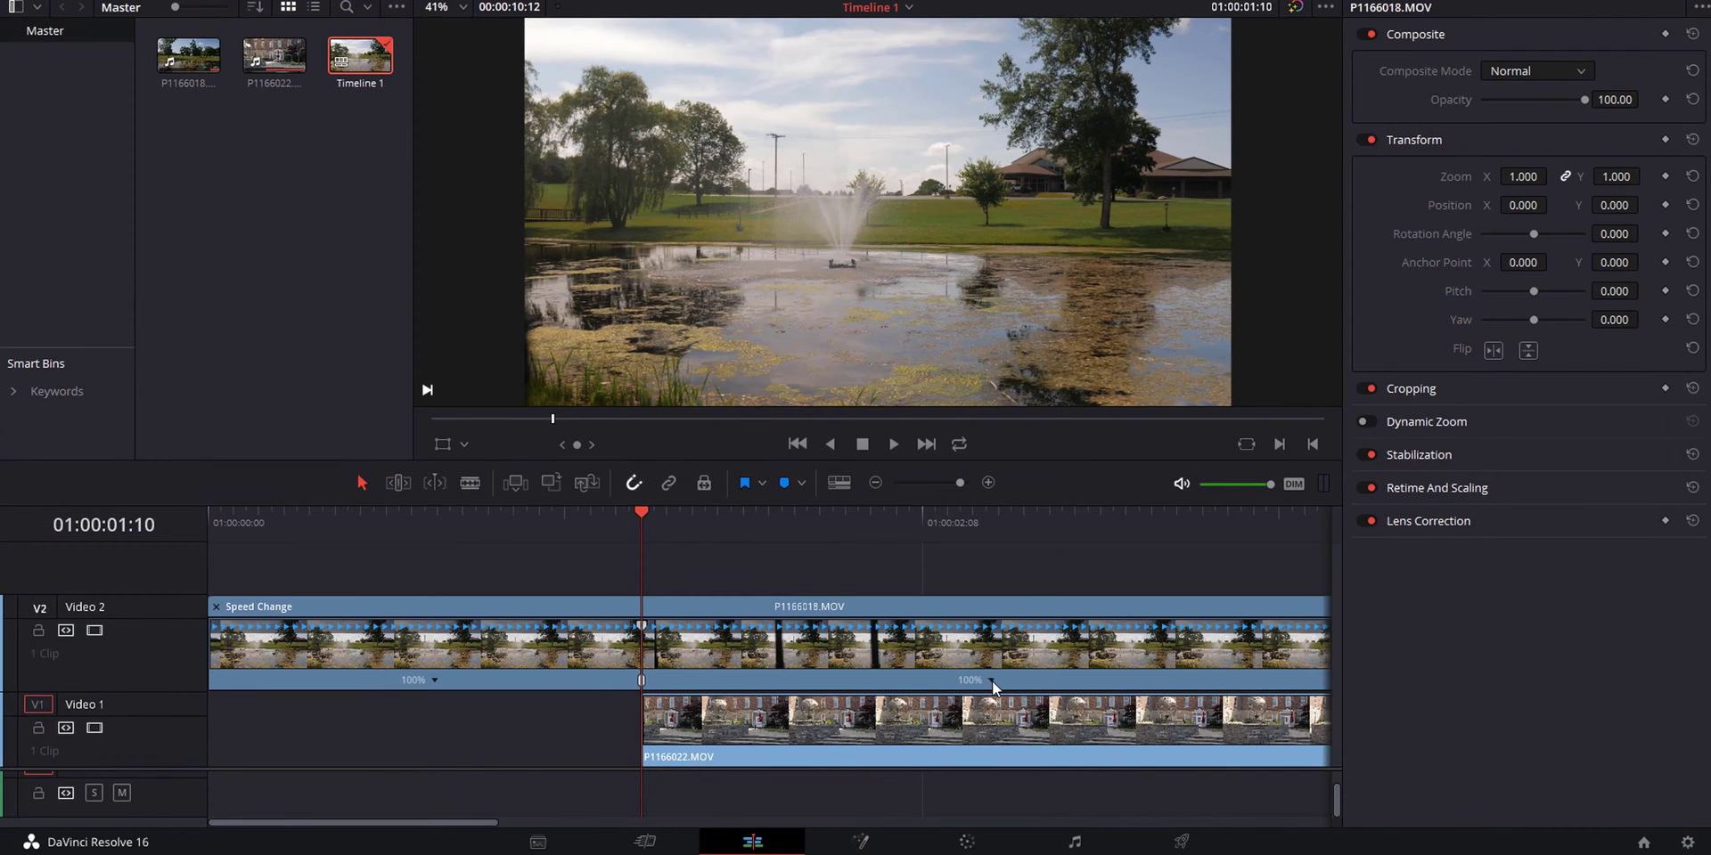
pyautogui.click(990, 681)
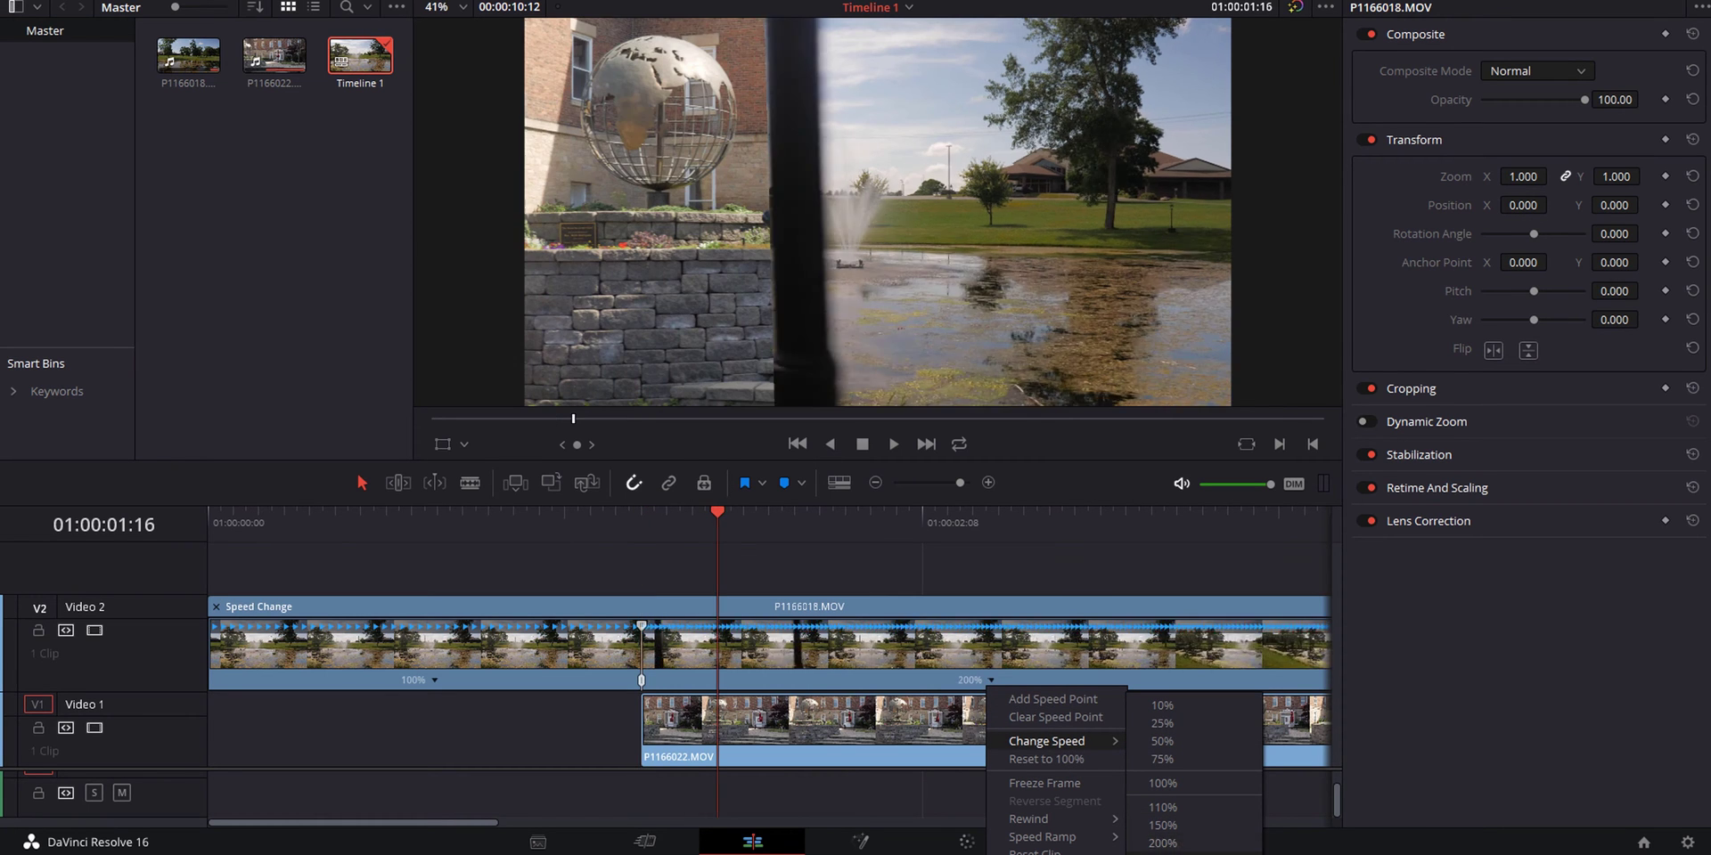
pyautogui.click(1163, 852)
# Step: Replay the fountain clip several times to review the 100%-to-400% speed change
pyautogui.click(596, 516)
pyautogui.press('space')
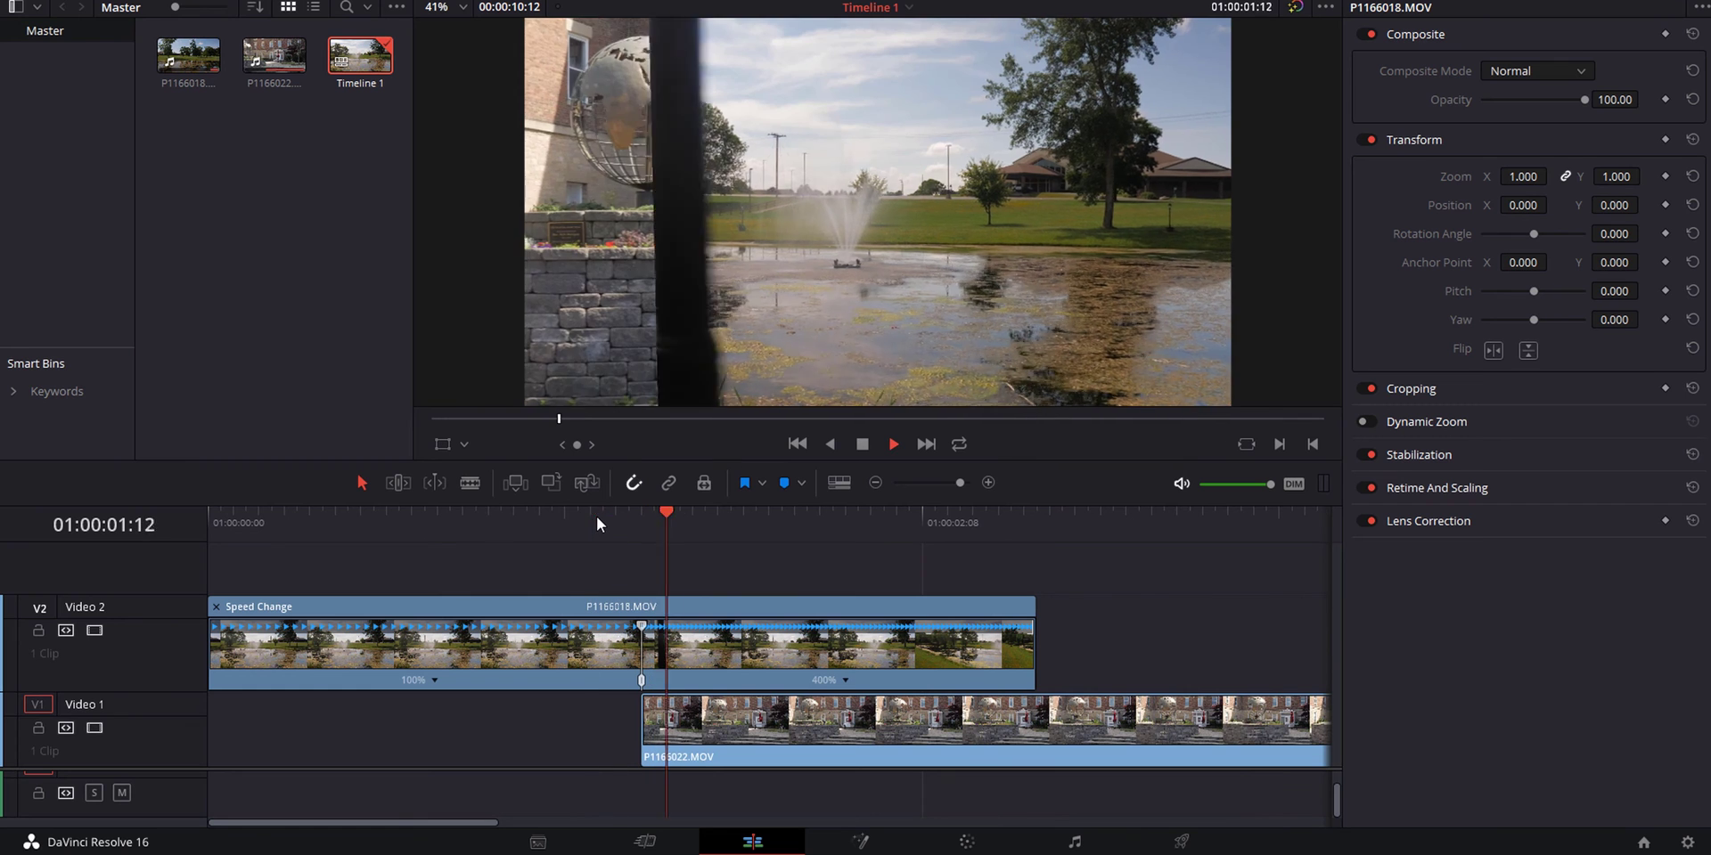
pyautogui.click(535, 522)
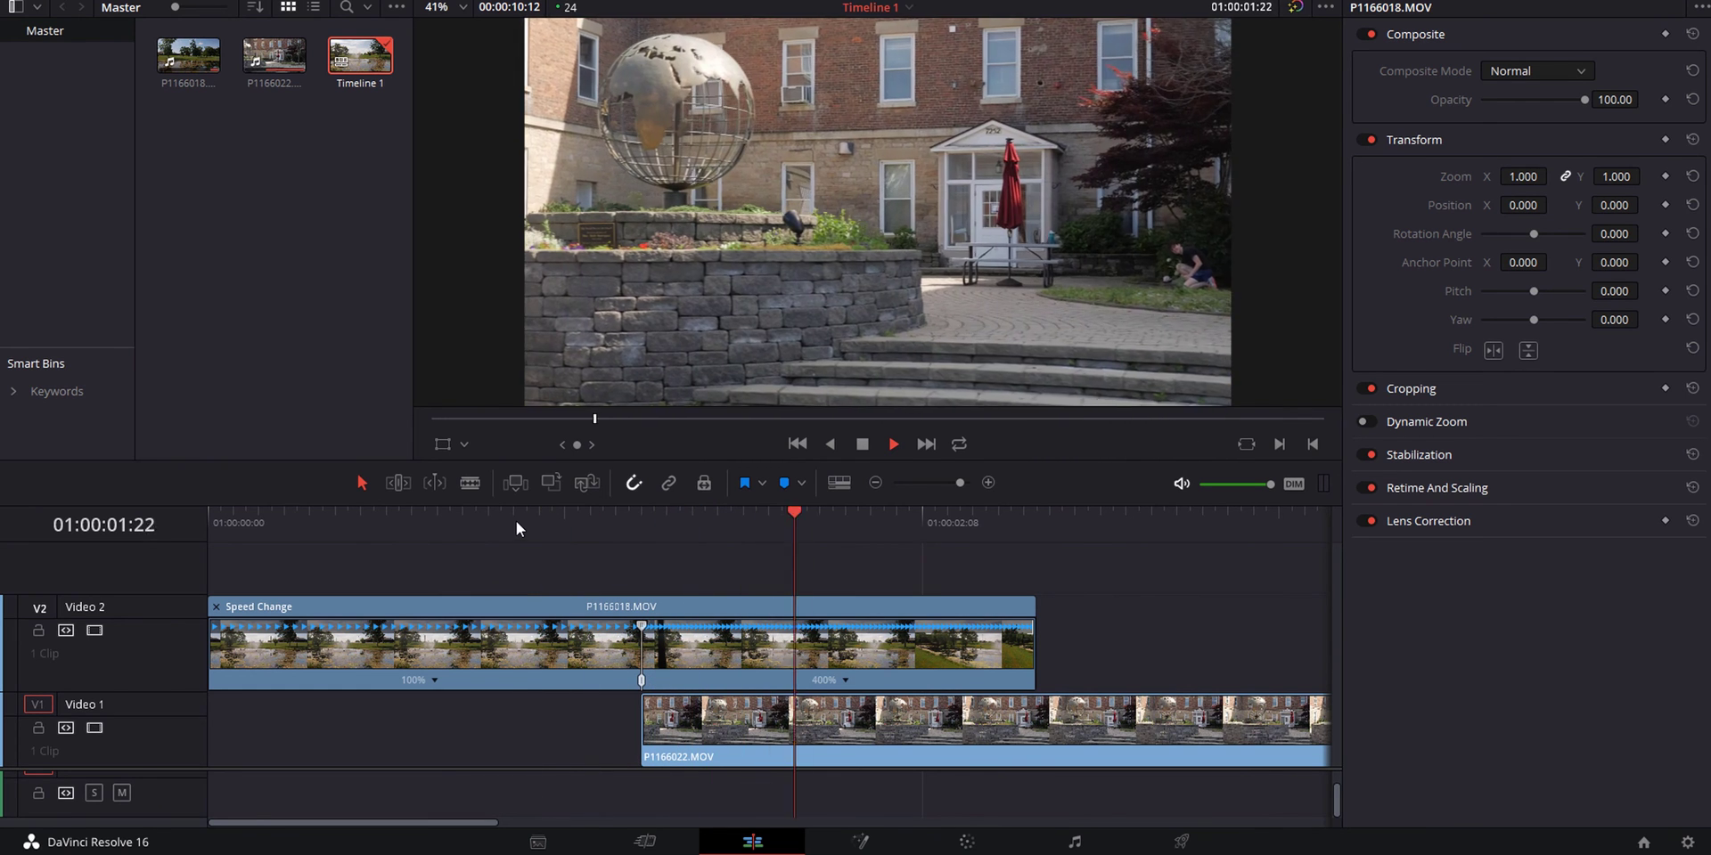
pyautogui.click(521, 512)
pyautogui.click(520, 512)
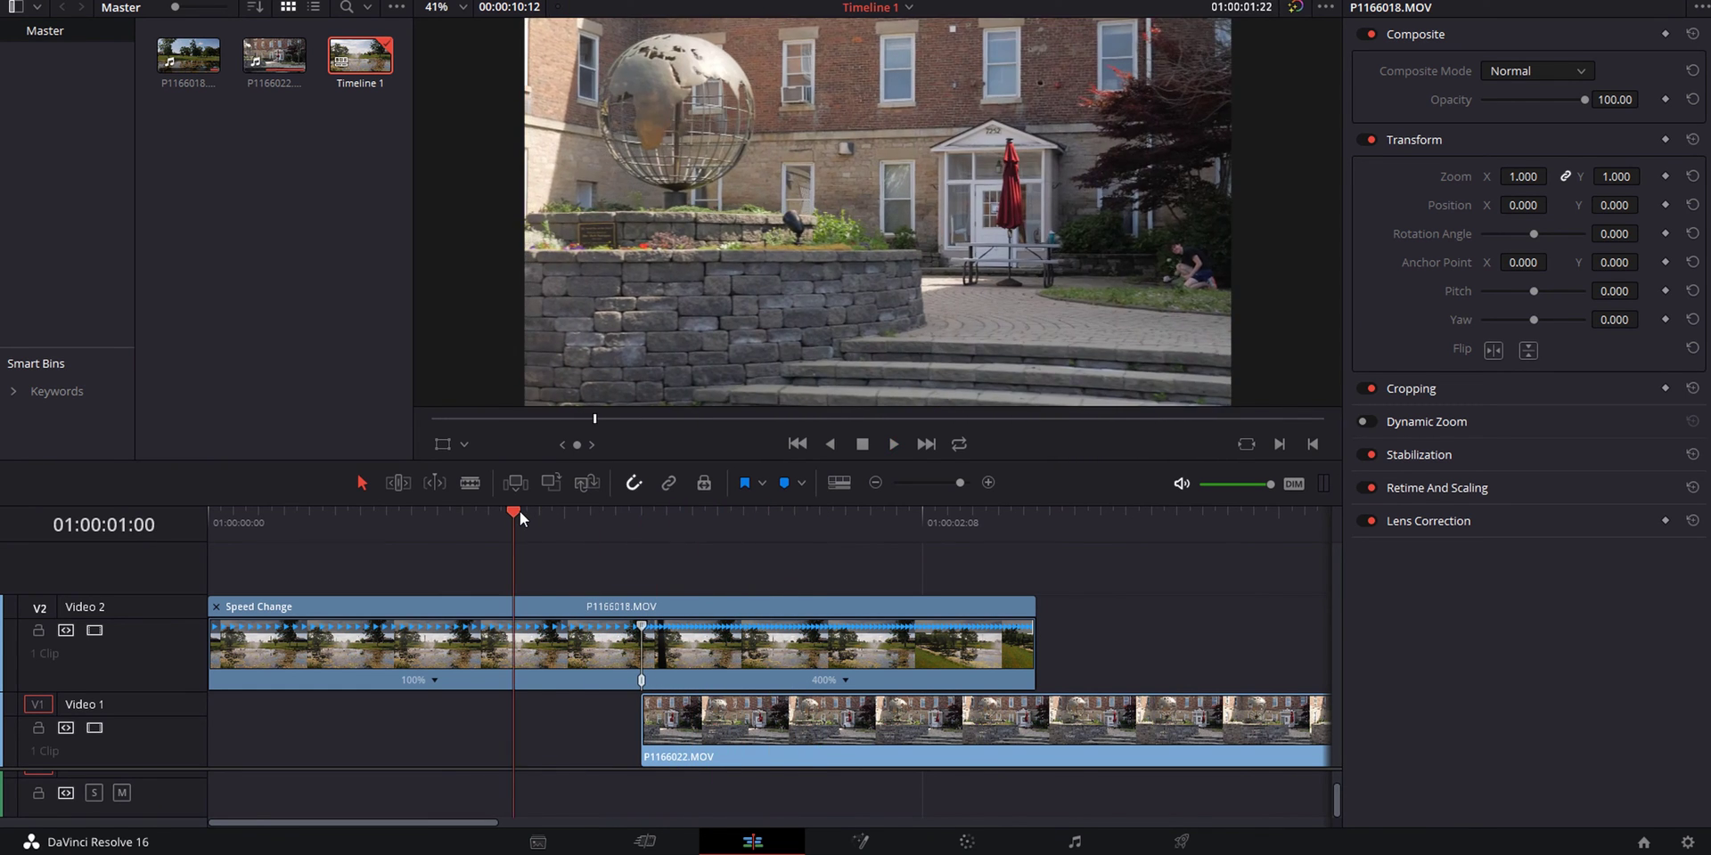
pyautogui.press('space')
pyautogui.click(679, 633)
pyautogui.click(386, 515)
pyautogui.press('space')
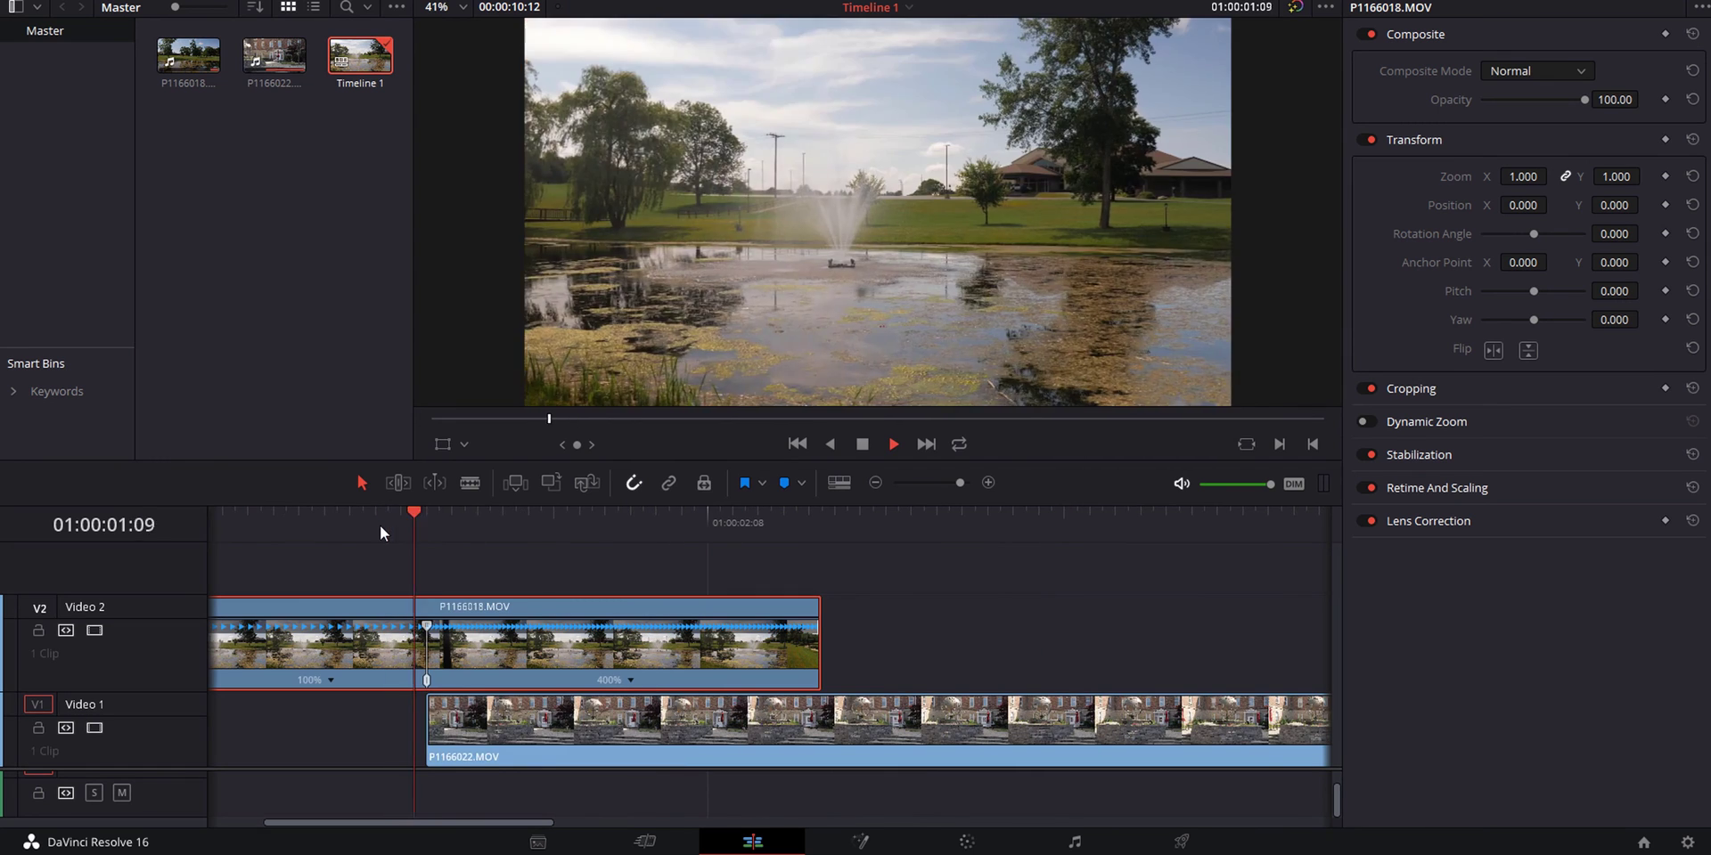
pyautogui.click(329, 515)
pyautogui.click(361, 592)
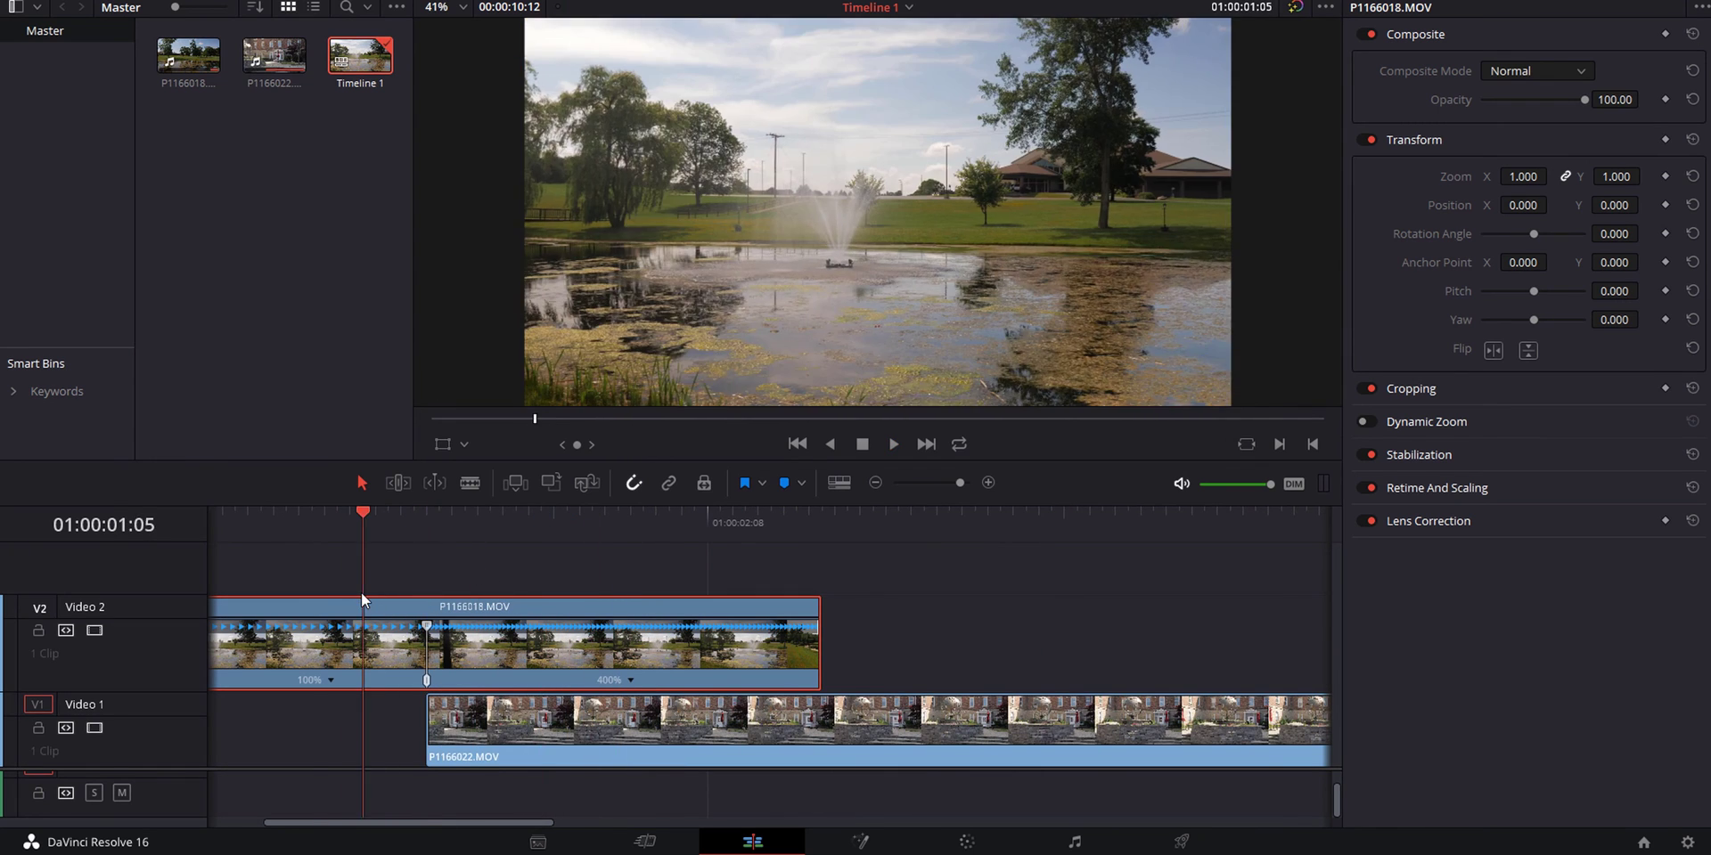
pyautogui.press('space')
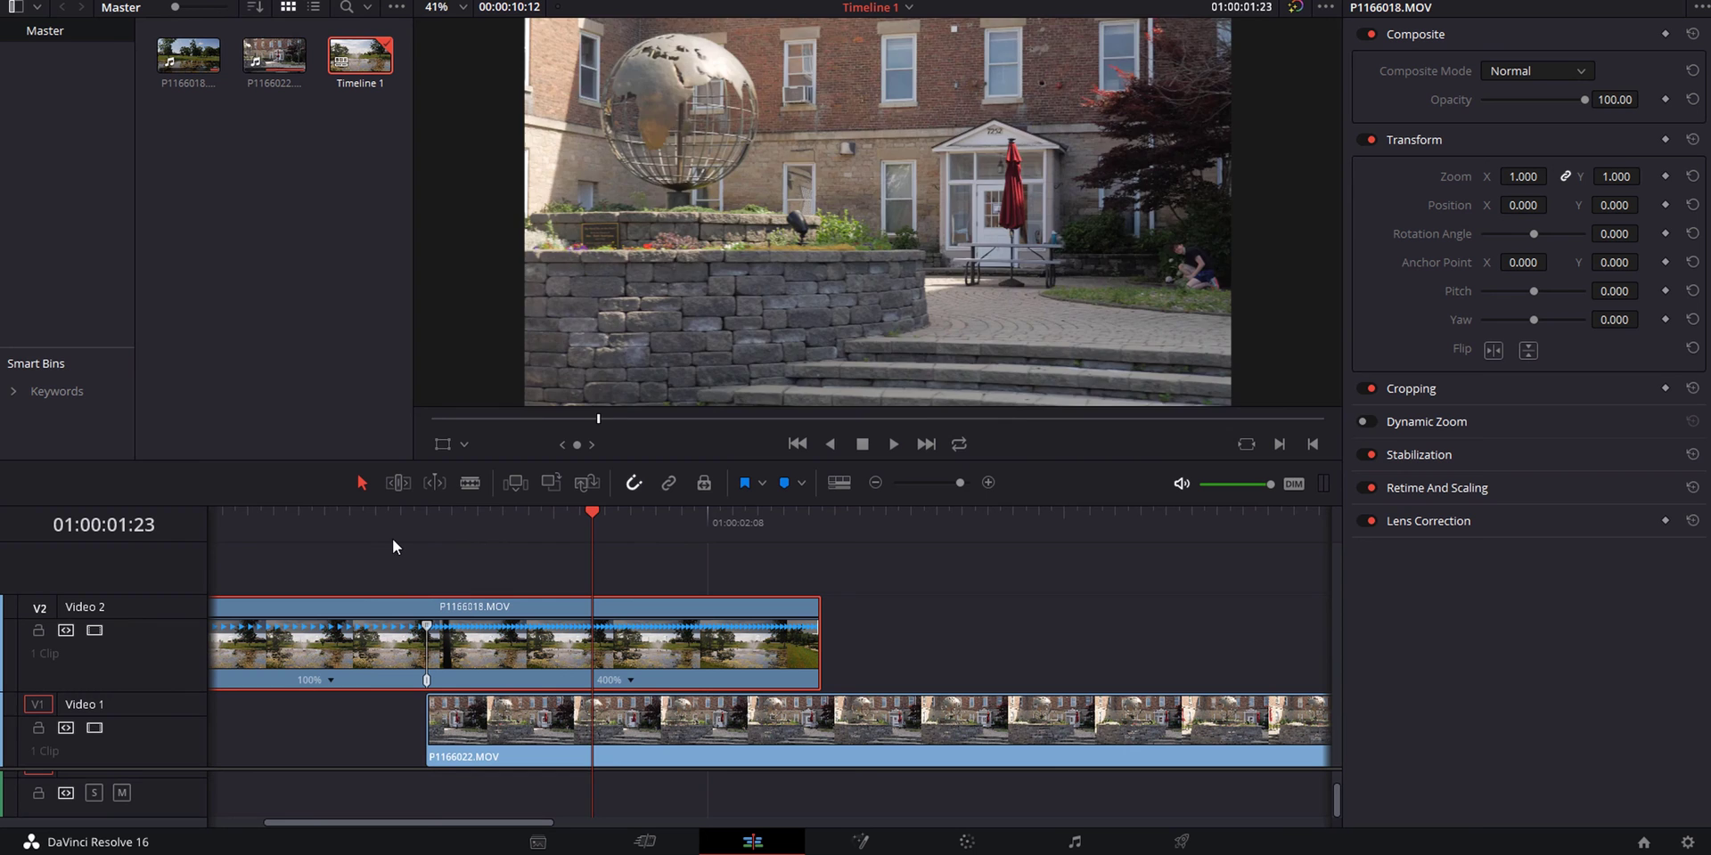
pyautogui.click(388, 538)
# Step: Add a second speed point and drag it later, splitting P1166018 into 100%, 340% and 400% sections
pyautogui.click(581, 557)
pyautogui.click(644, 538)
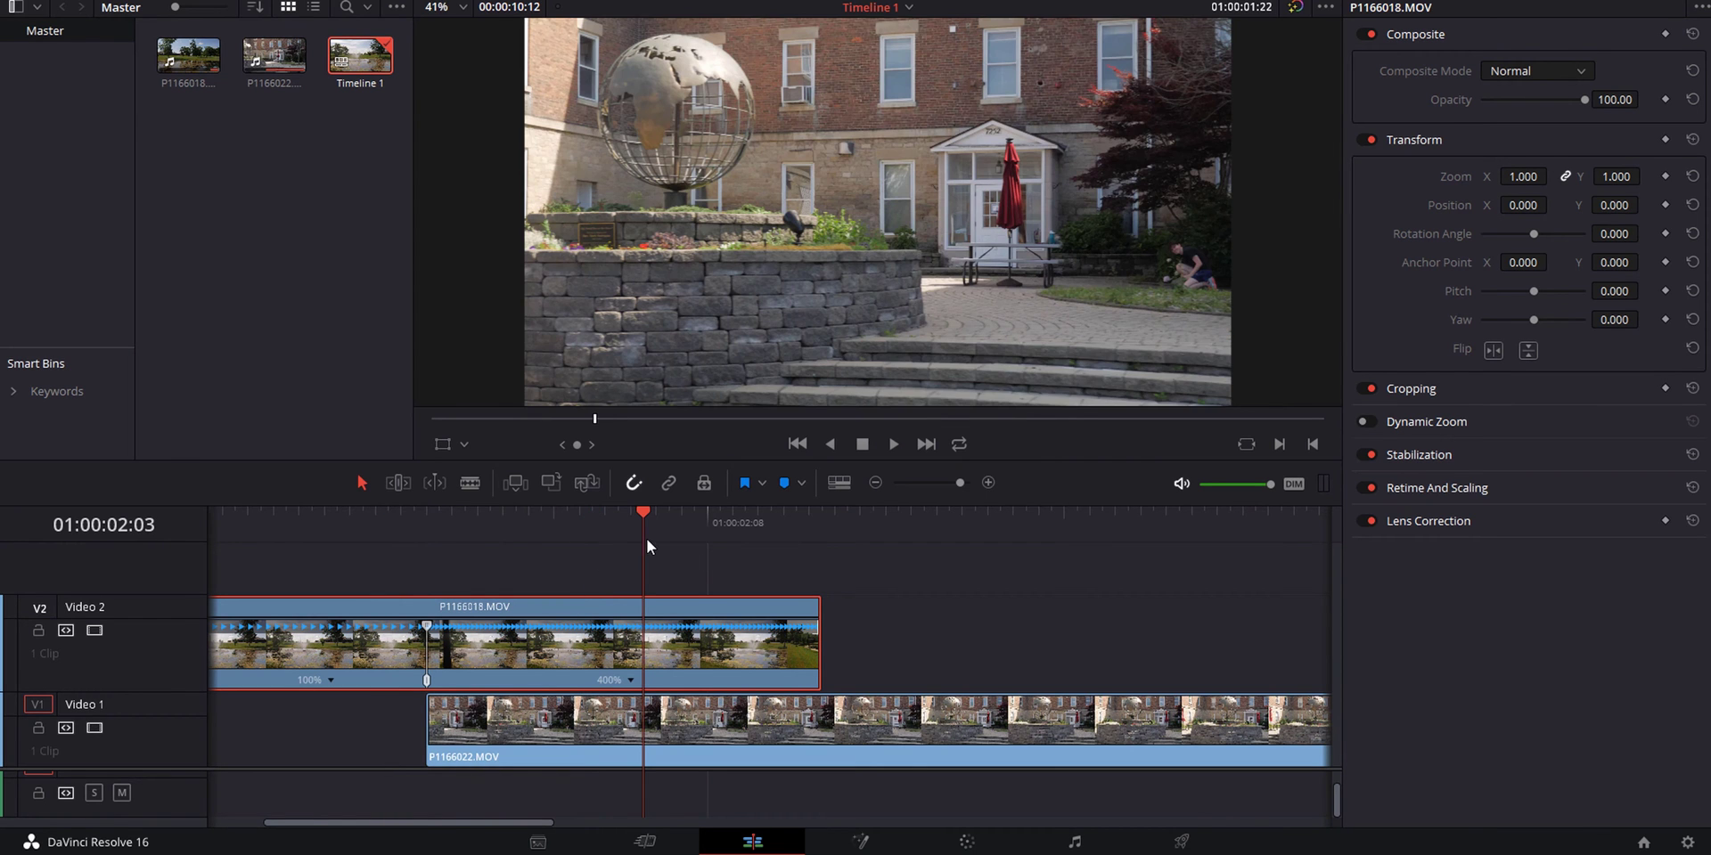
pyautogui.click(630, 681)
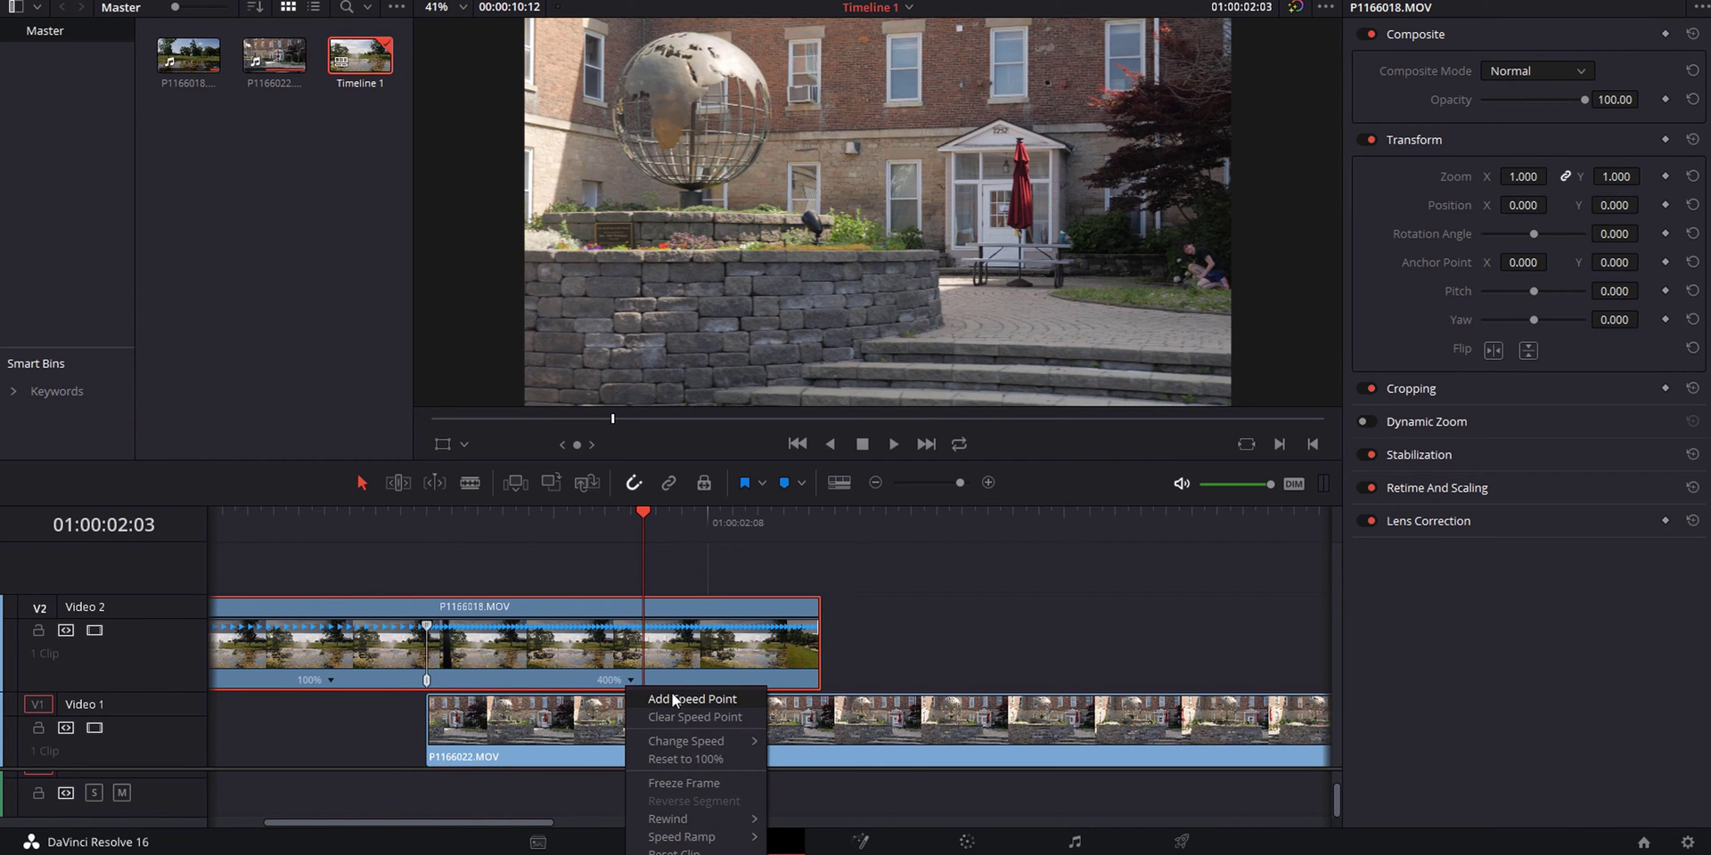
pyautogui.click(677, 700)
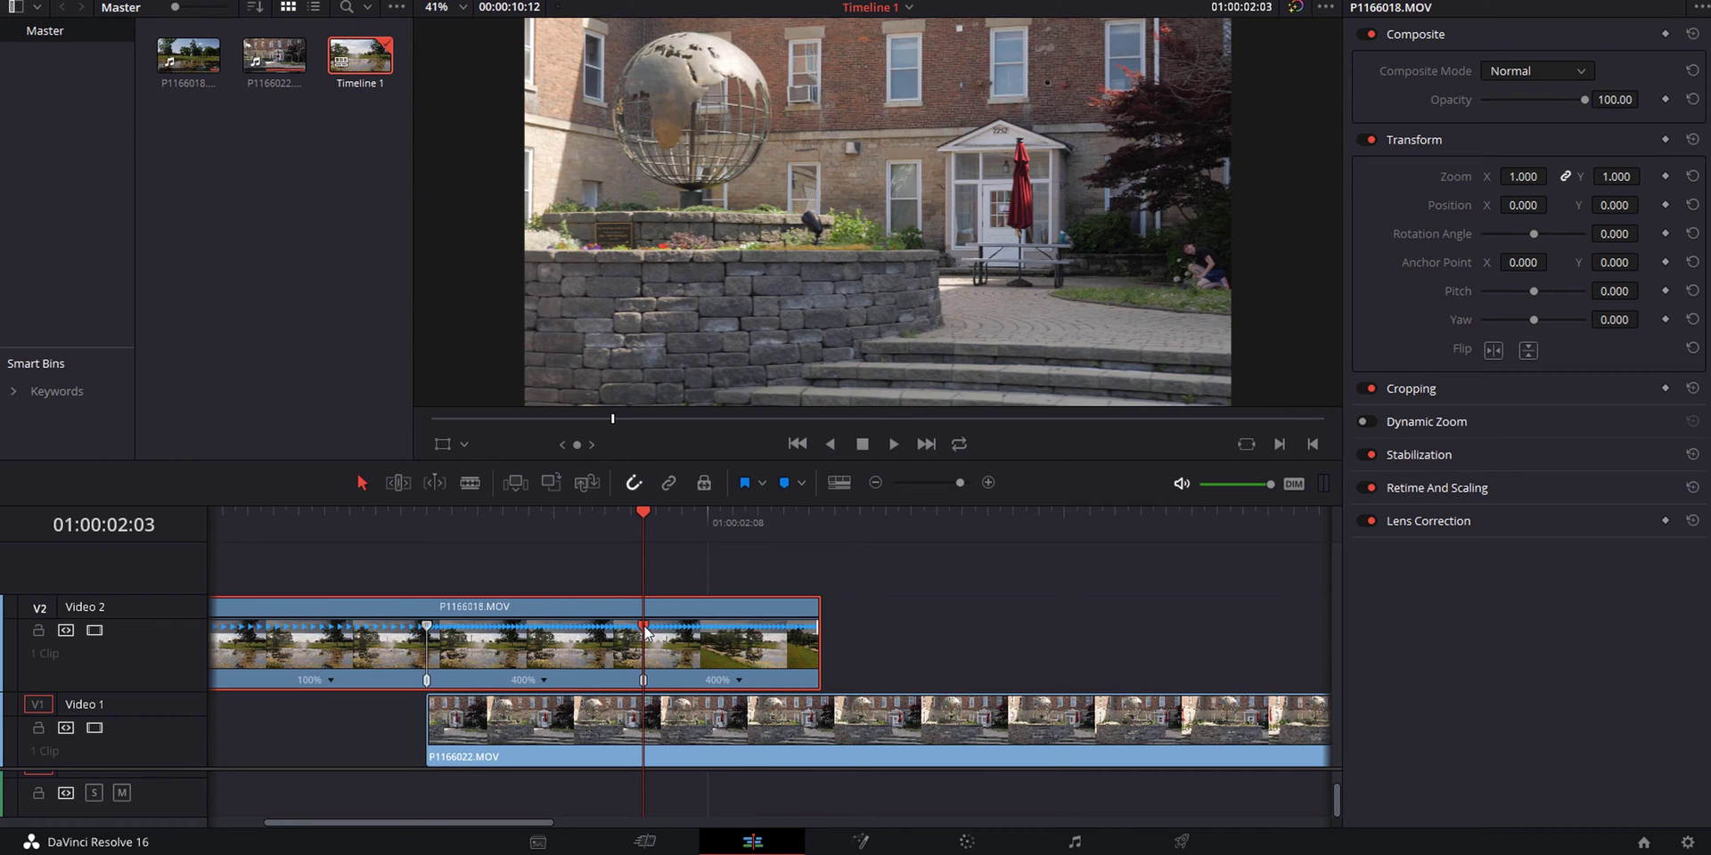
pyautogui.moveTo(645, 628); pyautogui.dragTo(688, 658)
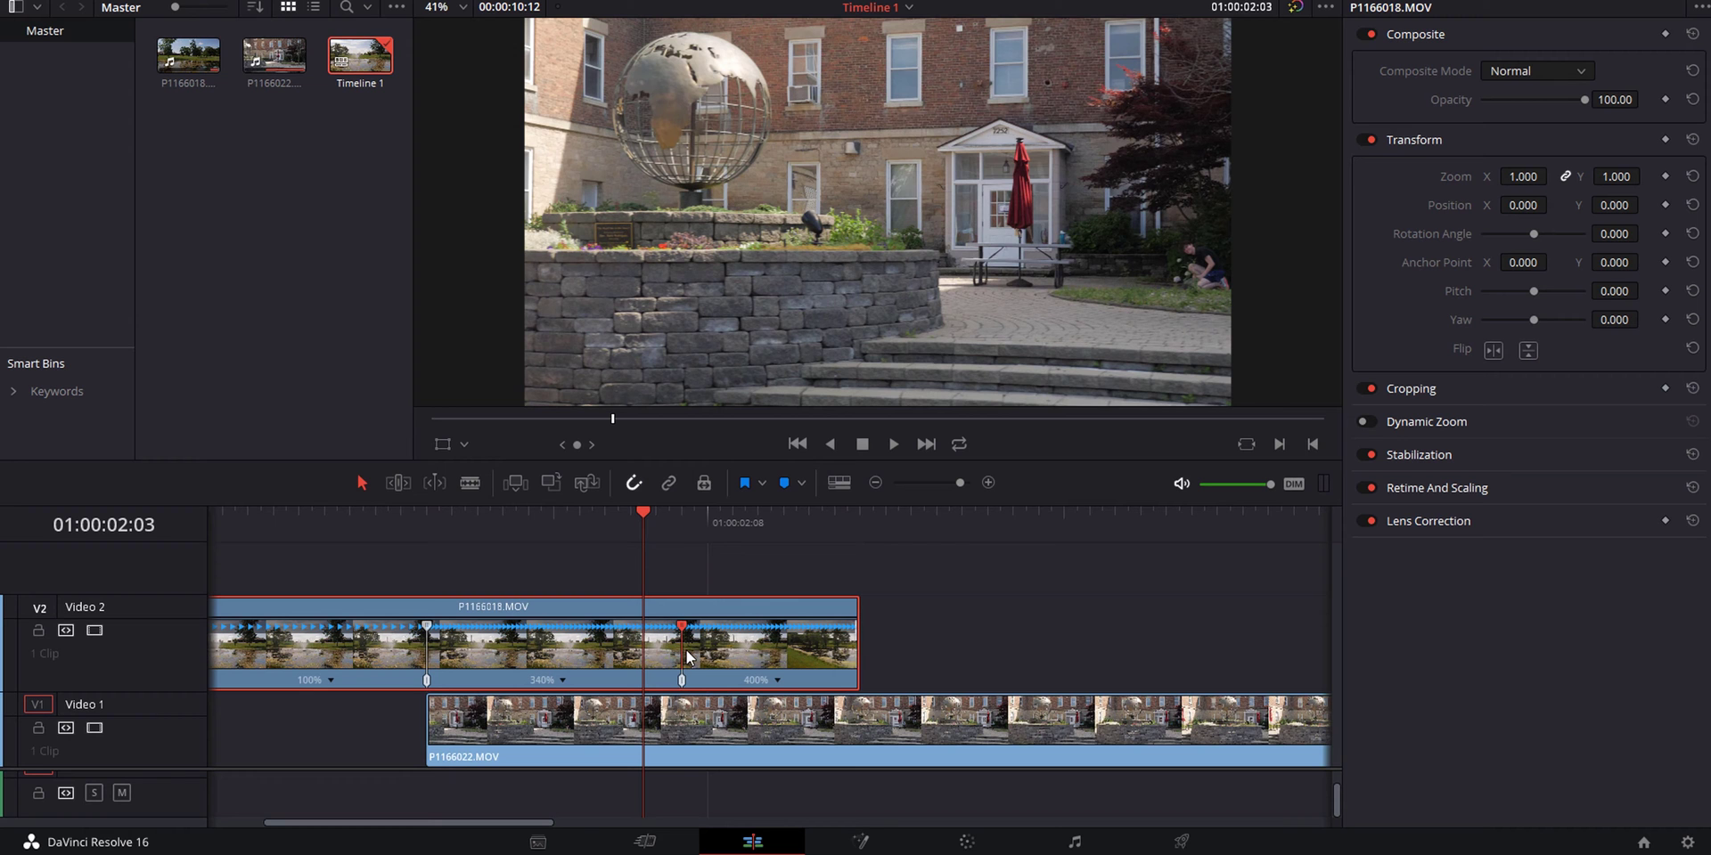
# Step: Replay the retimed transition, then preview the speed ramp from the timeline start
pyautogui.click(361, 518)
pyautogui.press('space')
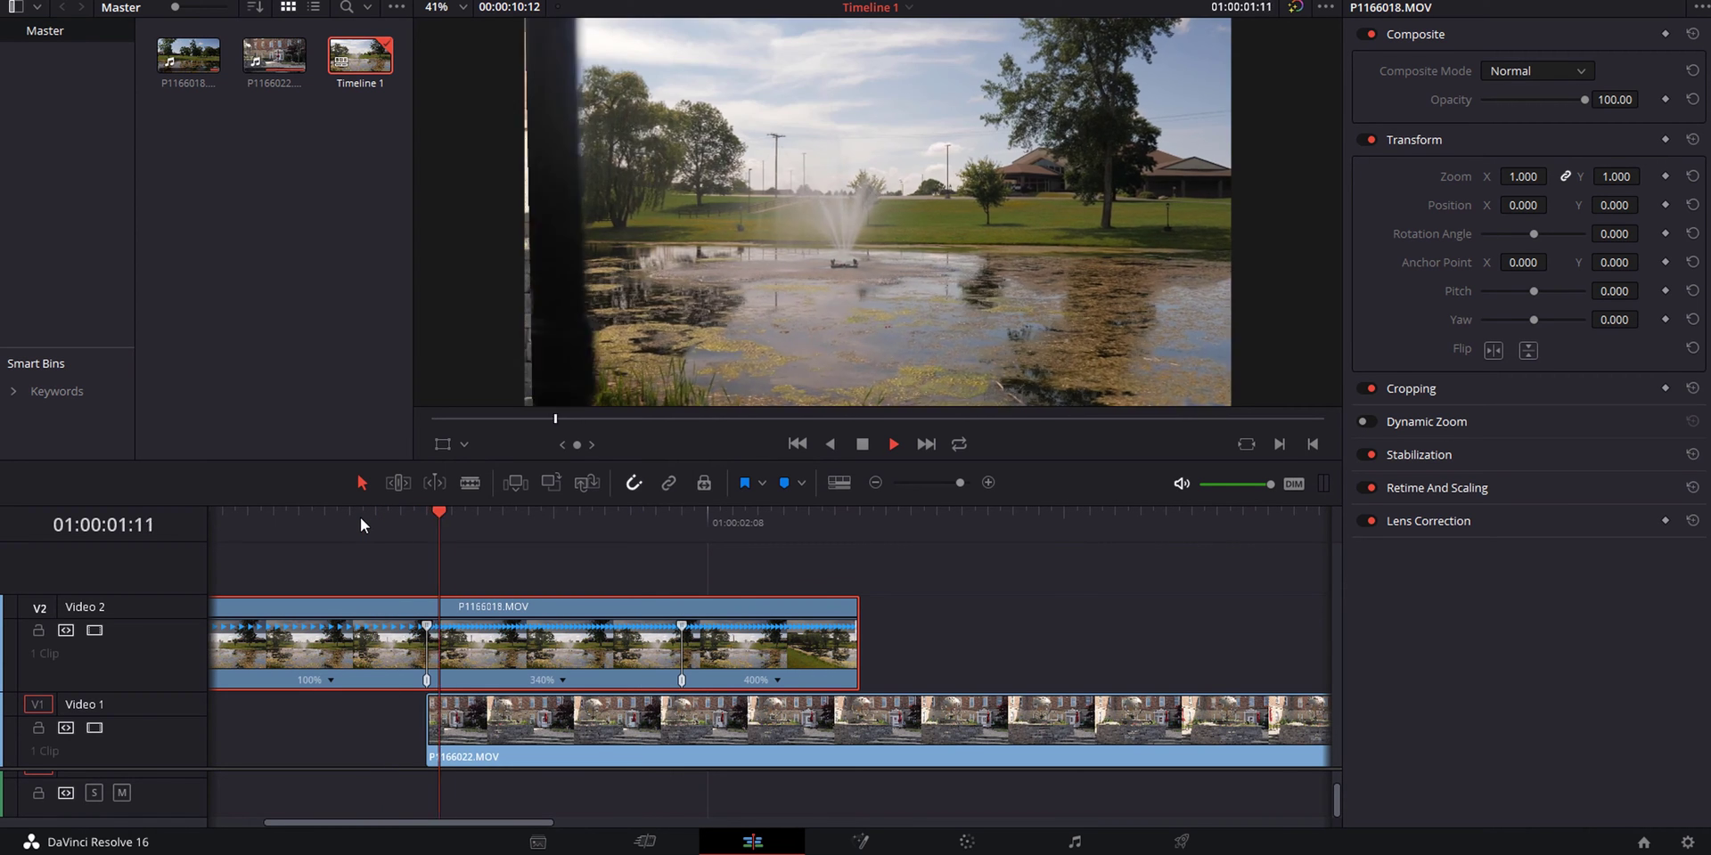
pyautogui.click(360, 517)
pyautogui.press('space')
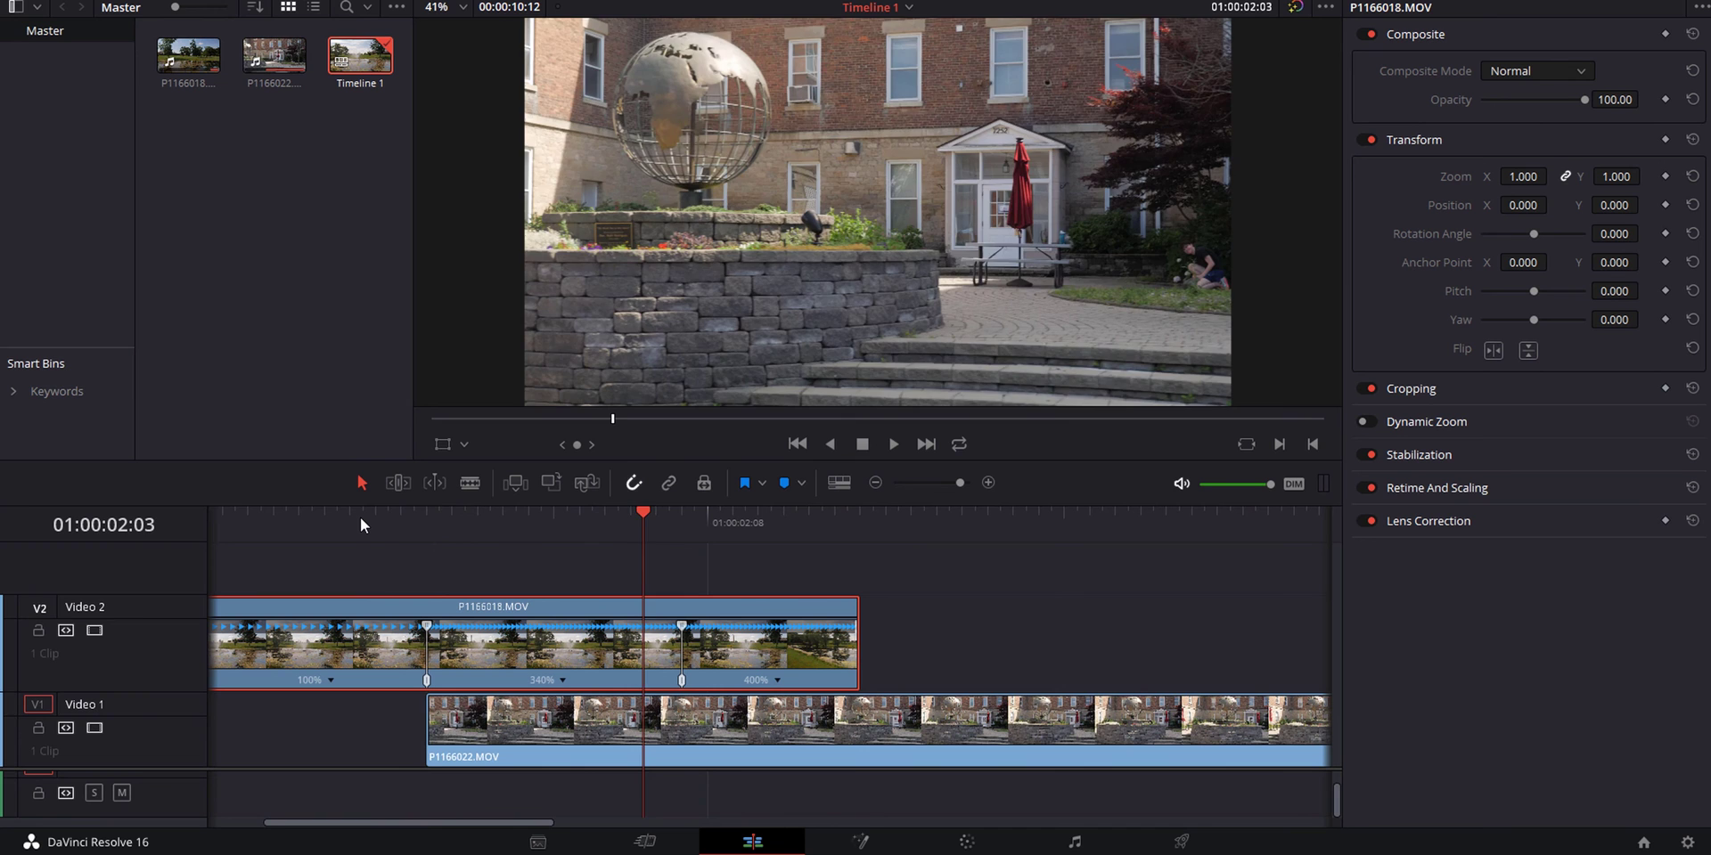
pyautogui.click(360, 517)
pyautogui.press('space')
pyautogui.click(353, 515)
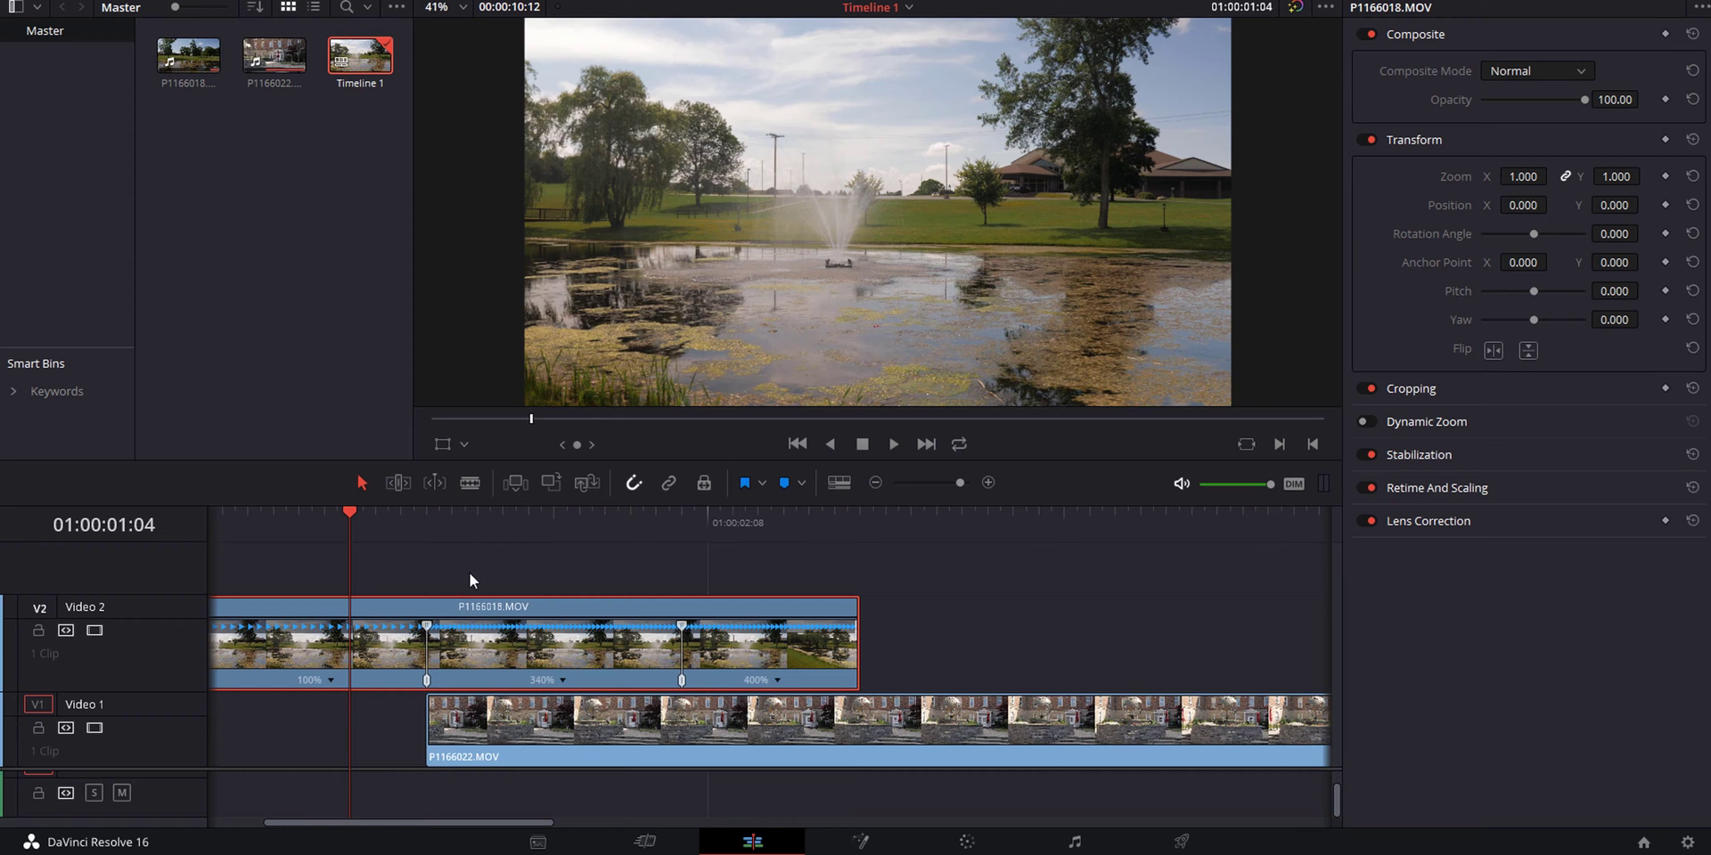
pyautogui.press('space')
pyautogui.press('space')
pyautogui.press('Home')
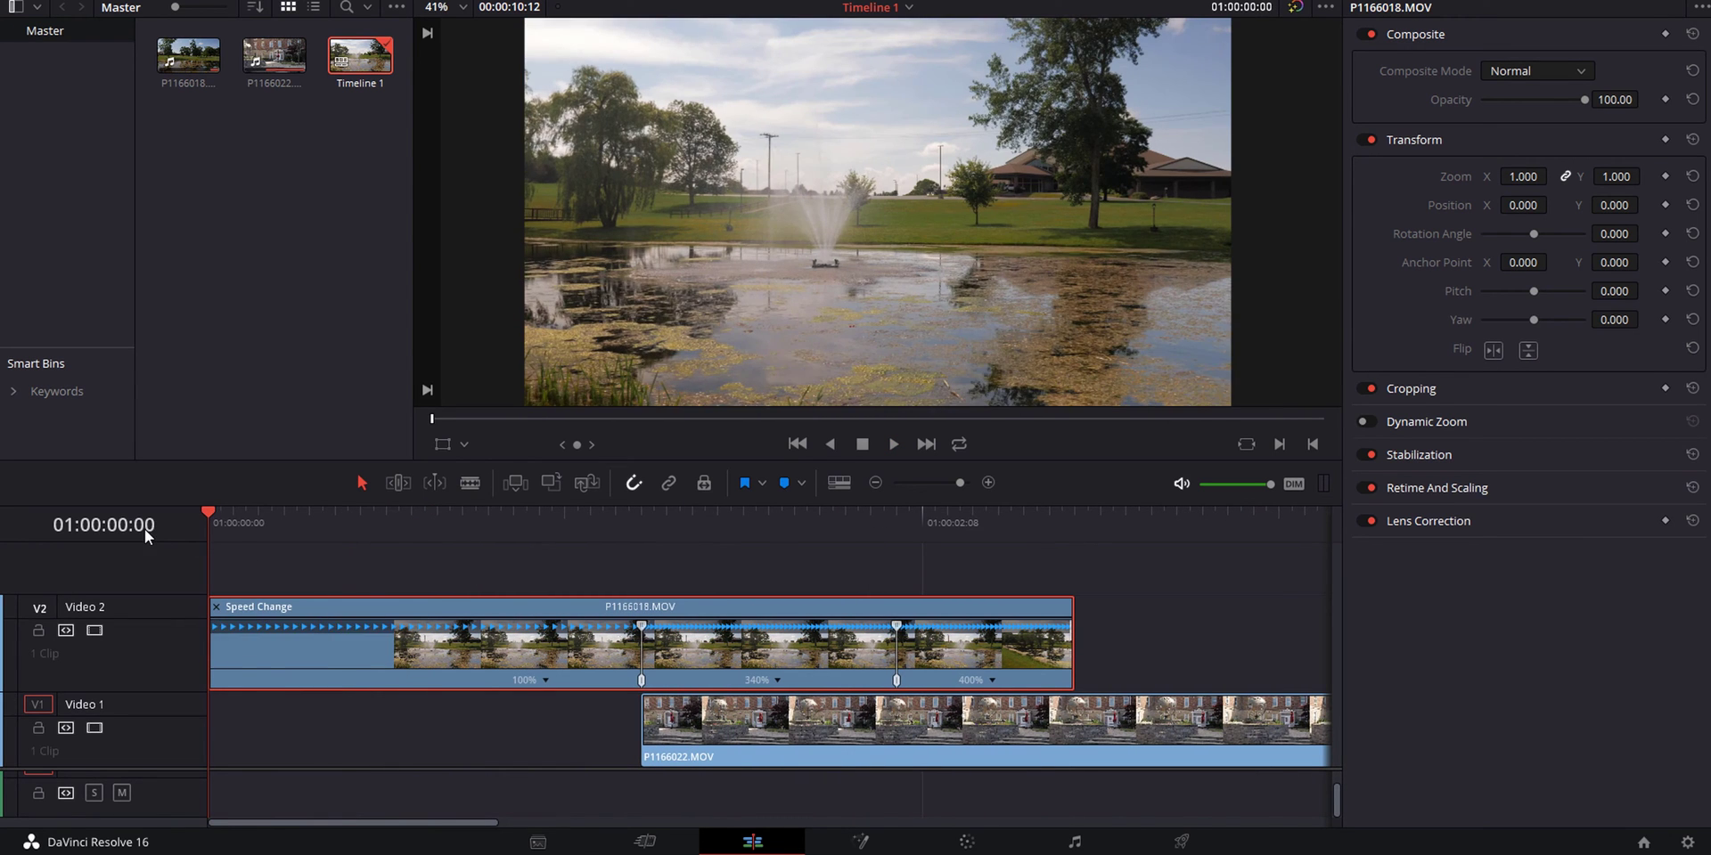
pyautogui.press('space')
pyautogui.press('space')
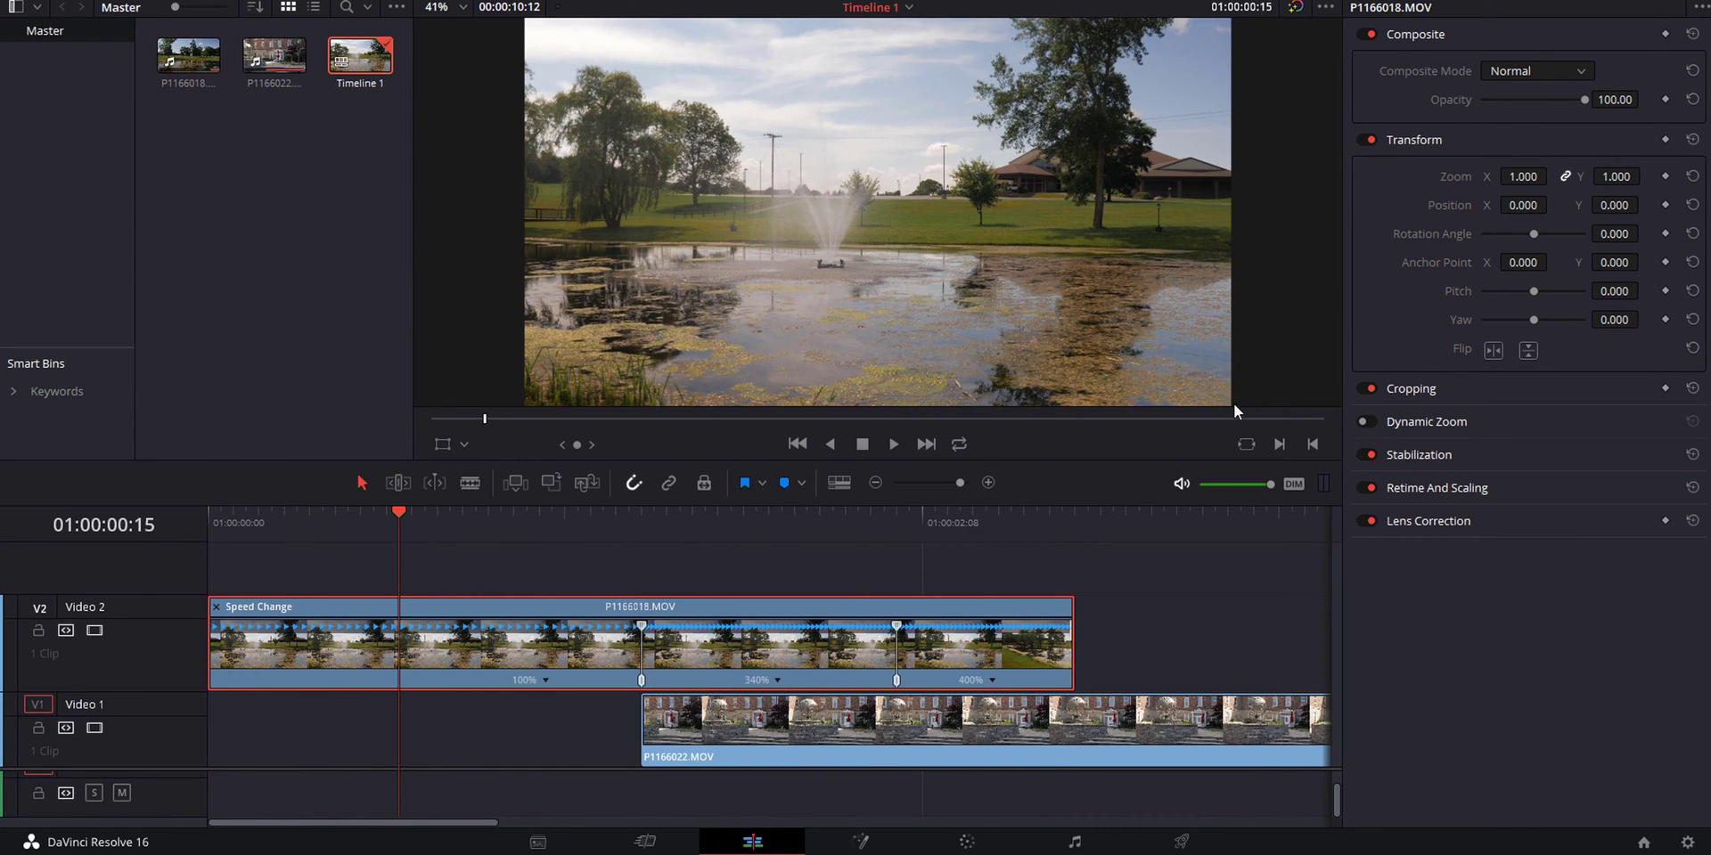
# Step: Stabilize the pond clip (P1166018) and play it back to check the result
pyautogui.click(1441, 457)
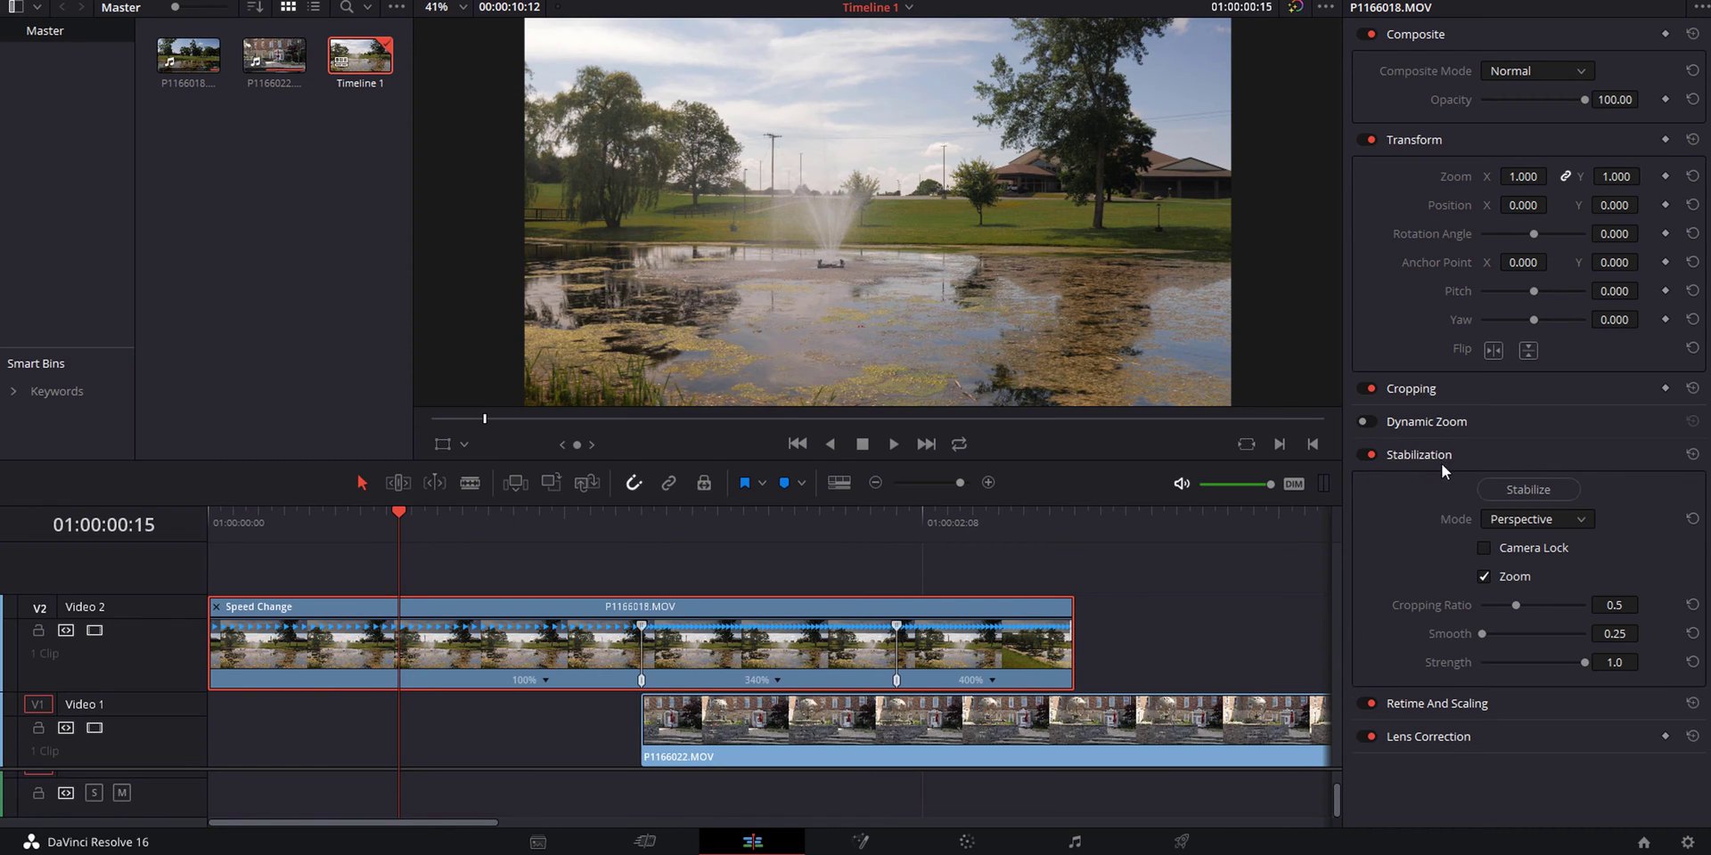
pyautogui.click(1544, 493)
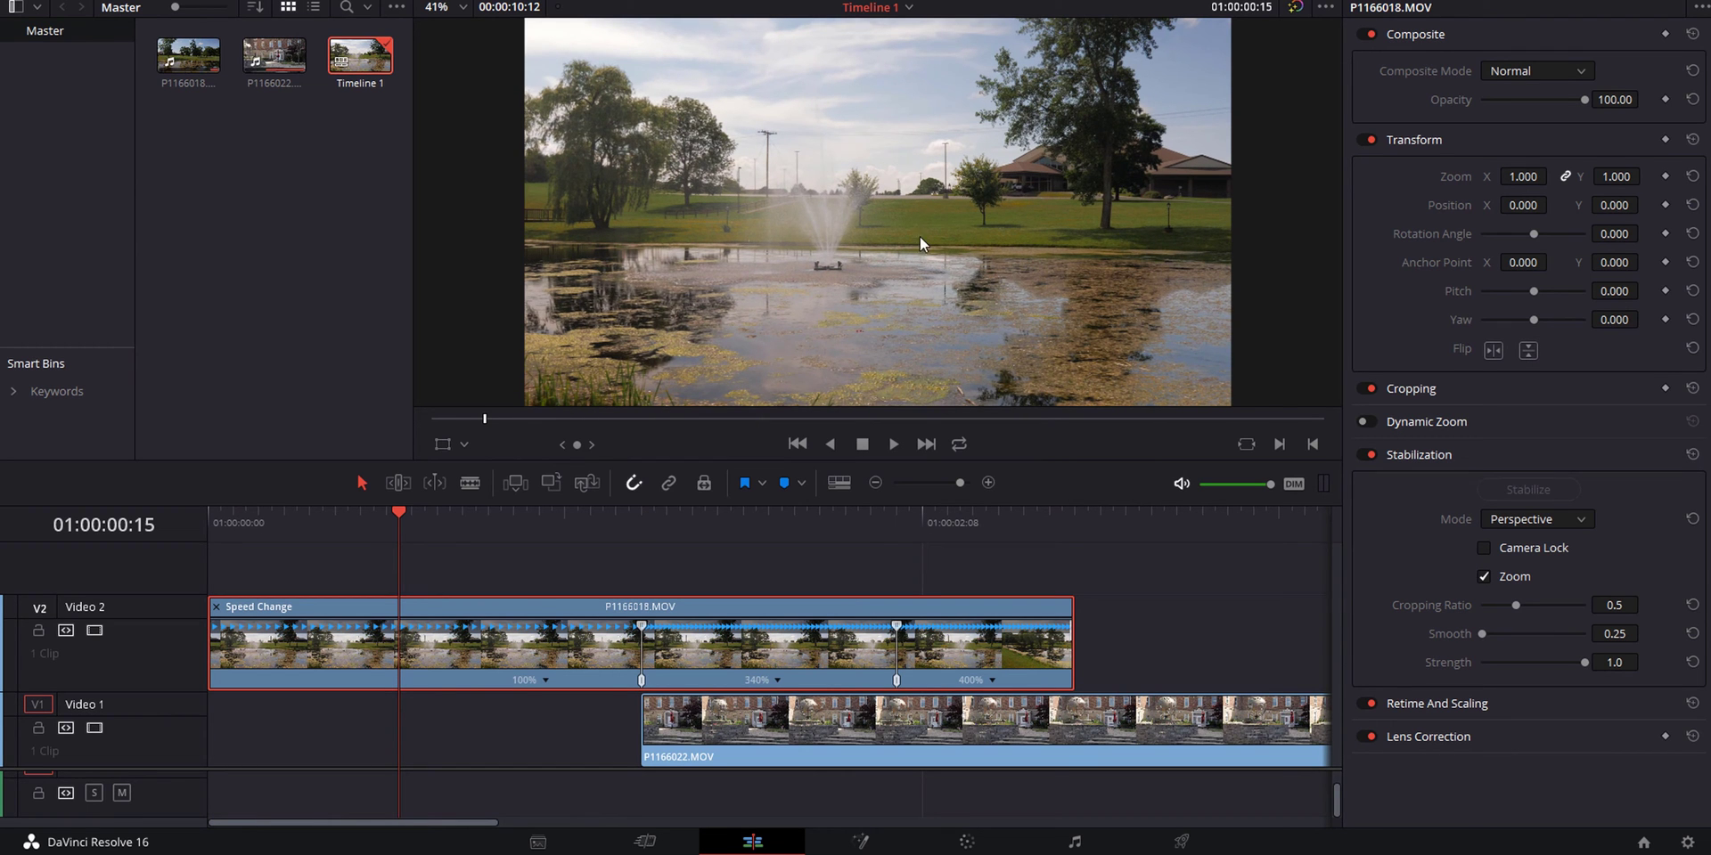
pyautogui.press('space')
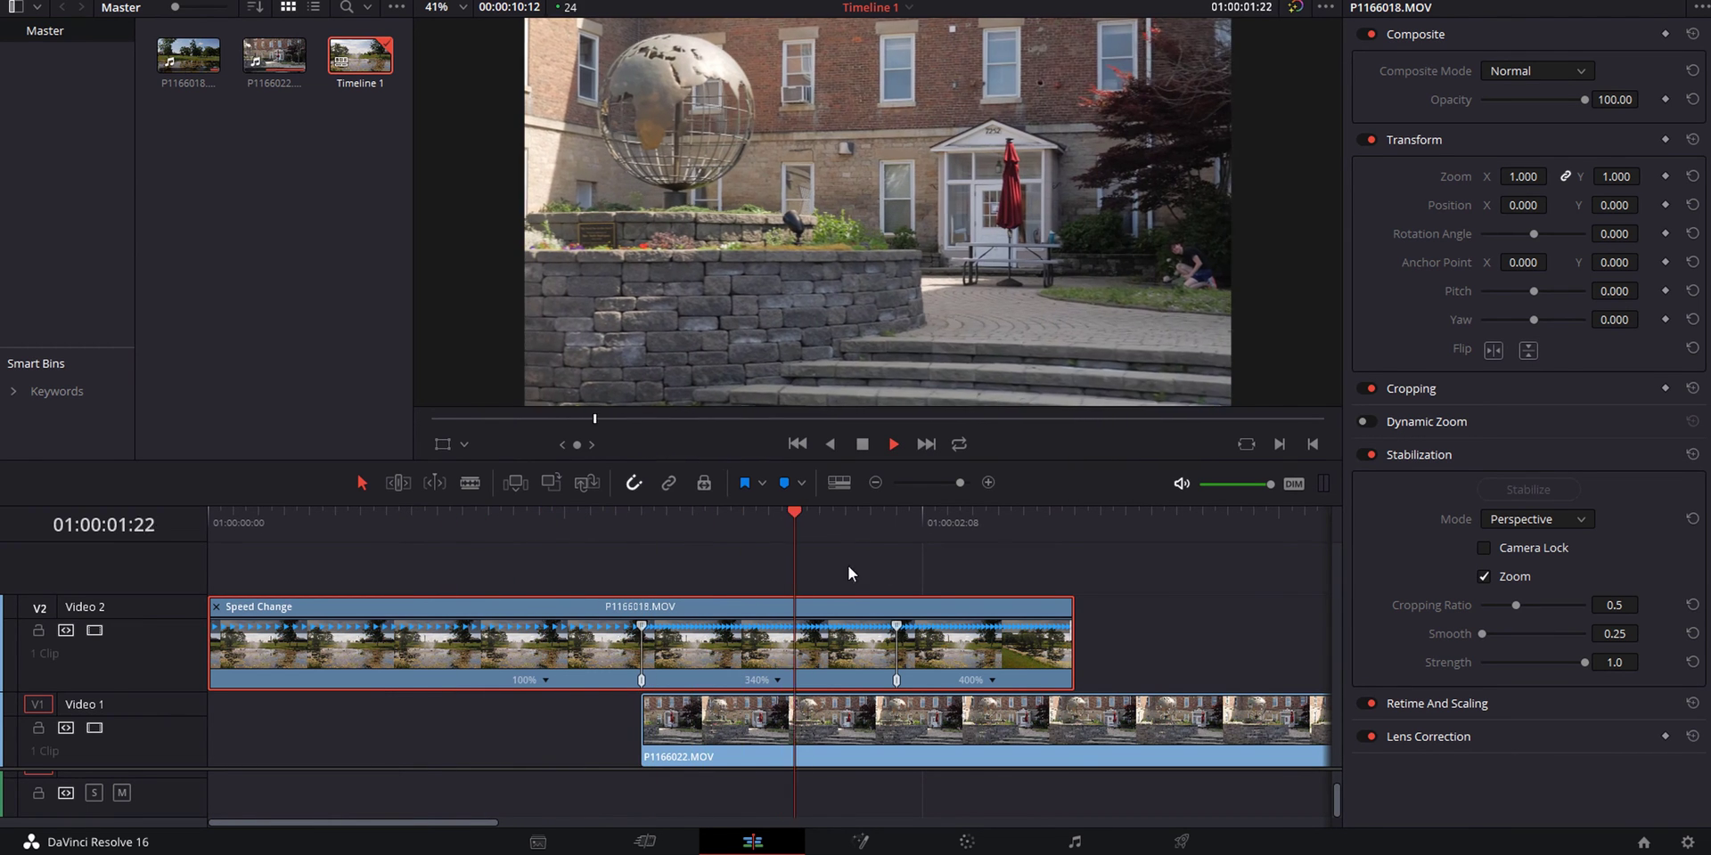
pyautogui.press('space')
# Step: Stabilize the building clip (P1166022) and review both stabilized clips across the transition
pyautogui.click(801, 713)
pyautogui.click(1531, 493)
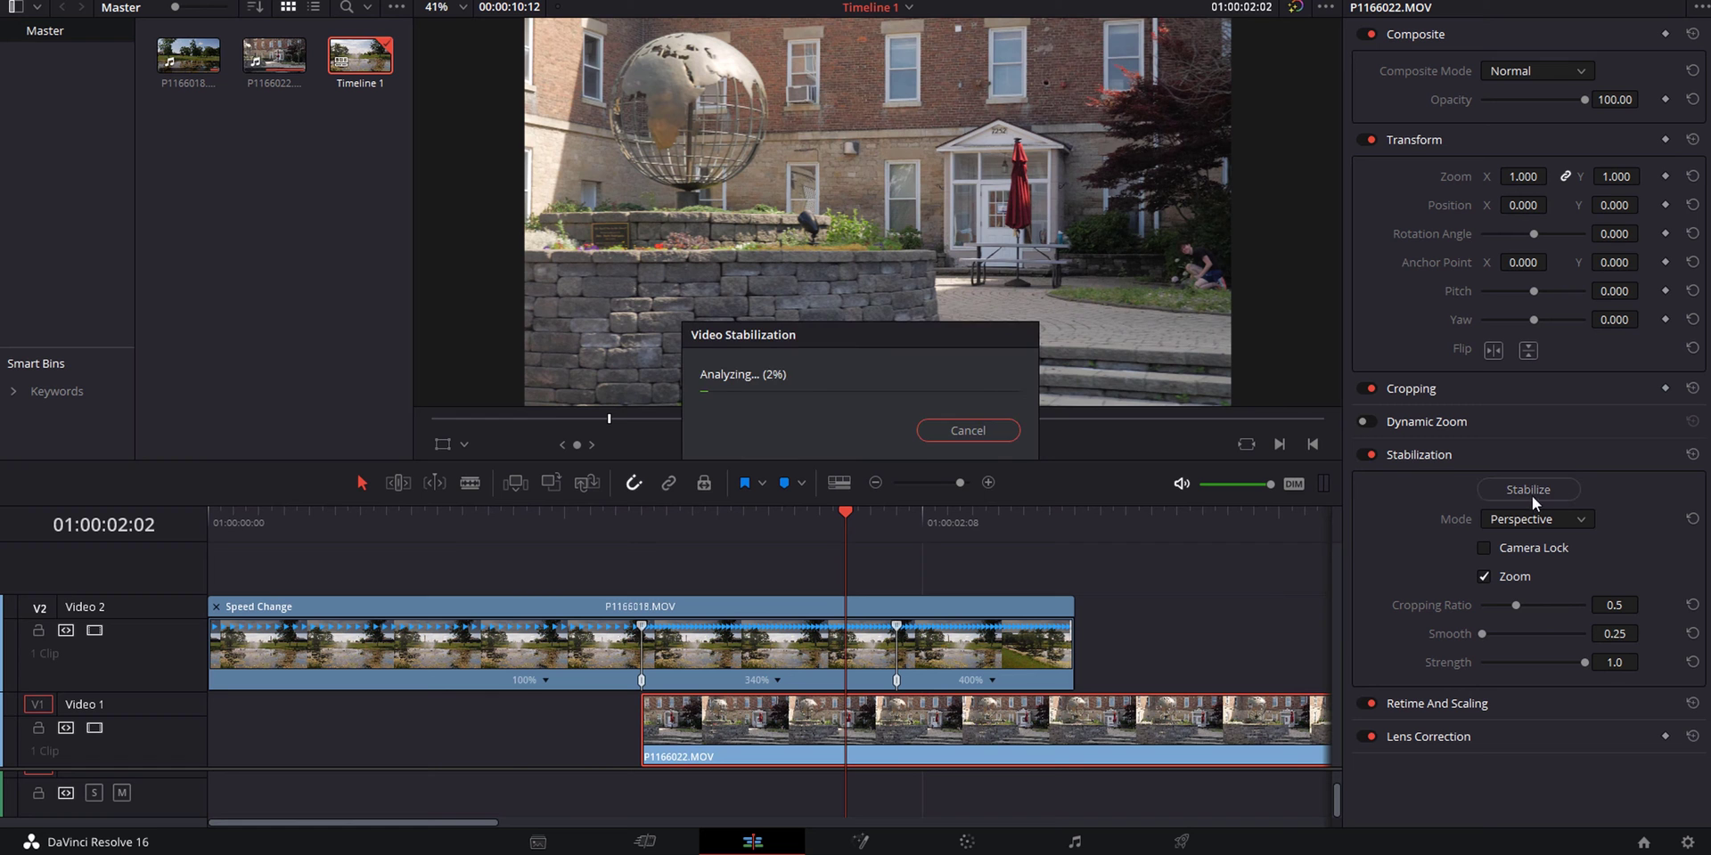
pyautogui.click(379, 521)
pyautogui.press('space')
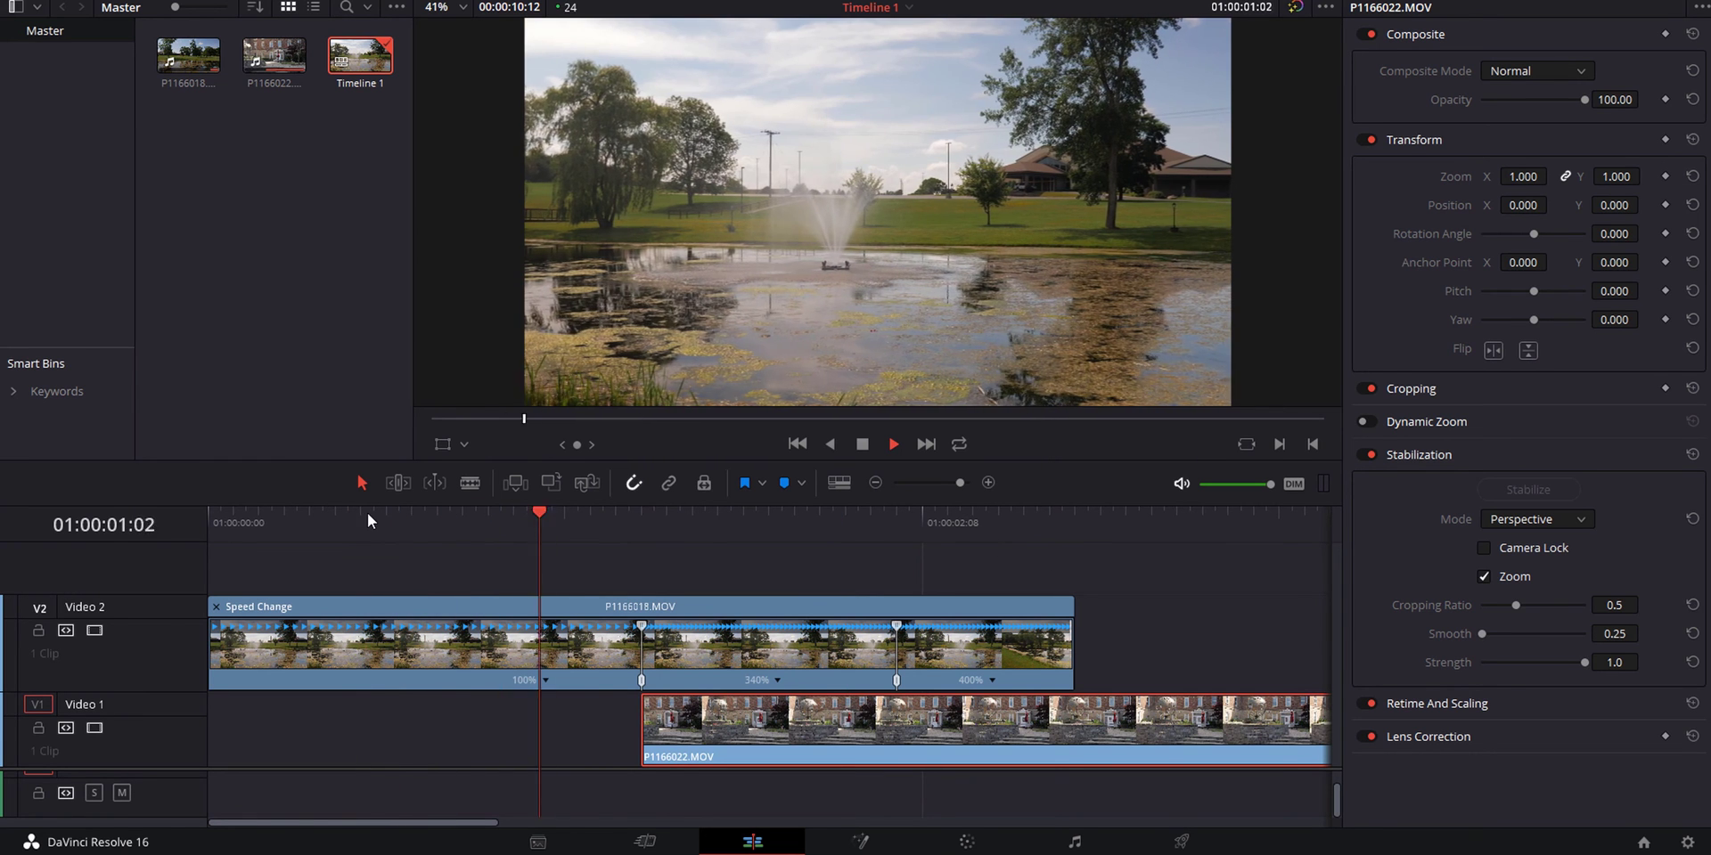
pyautogui.press('j')
pyautogui.press('k')
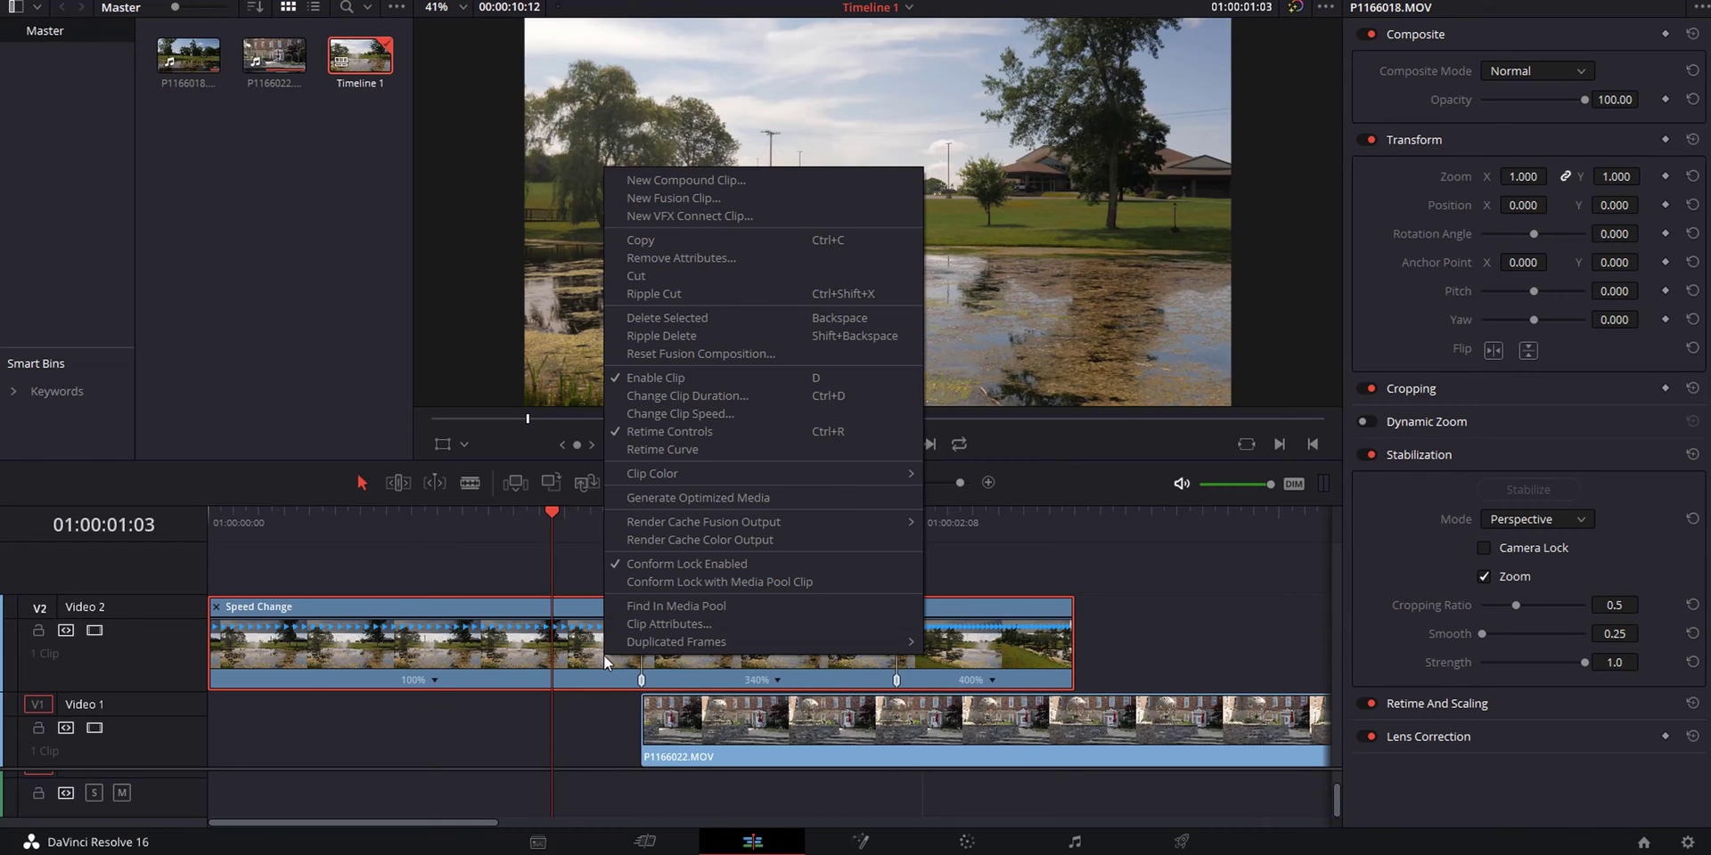
# Step: Show the pond clip's retime curve as Retime Speed instead of Retime Frame
pyautogui.click(703, 449)
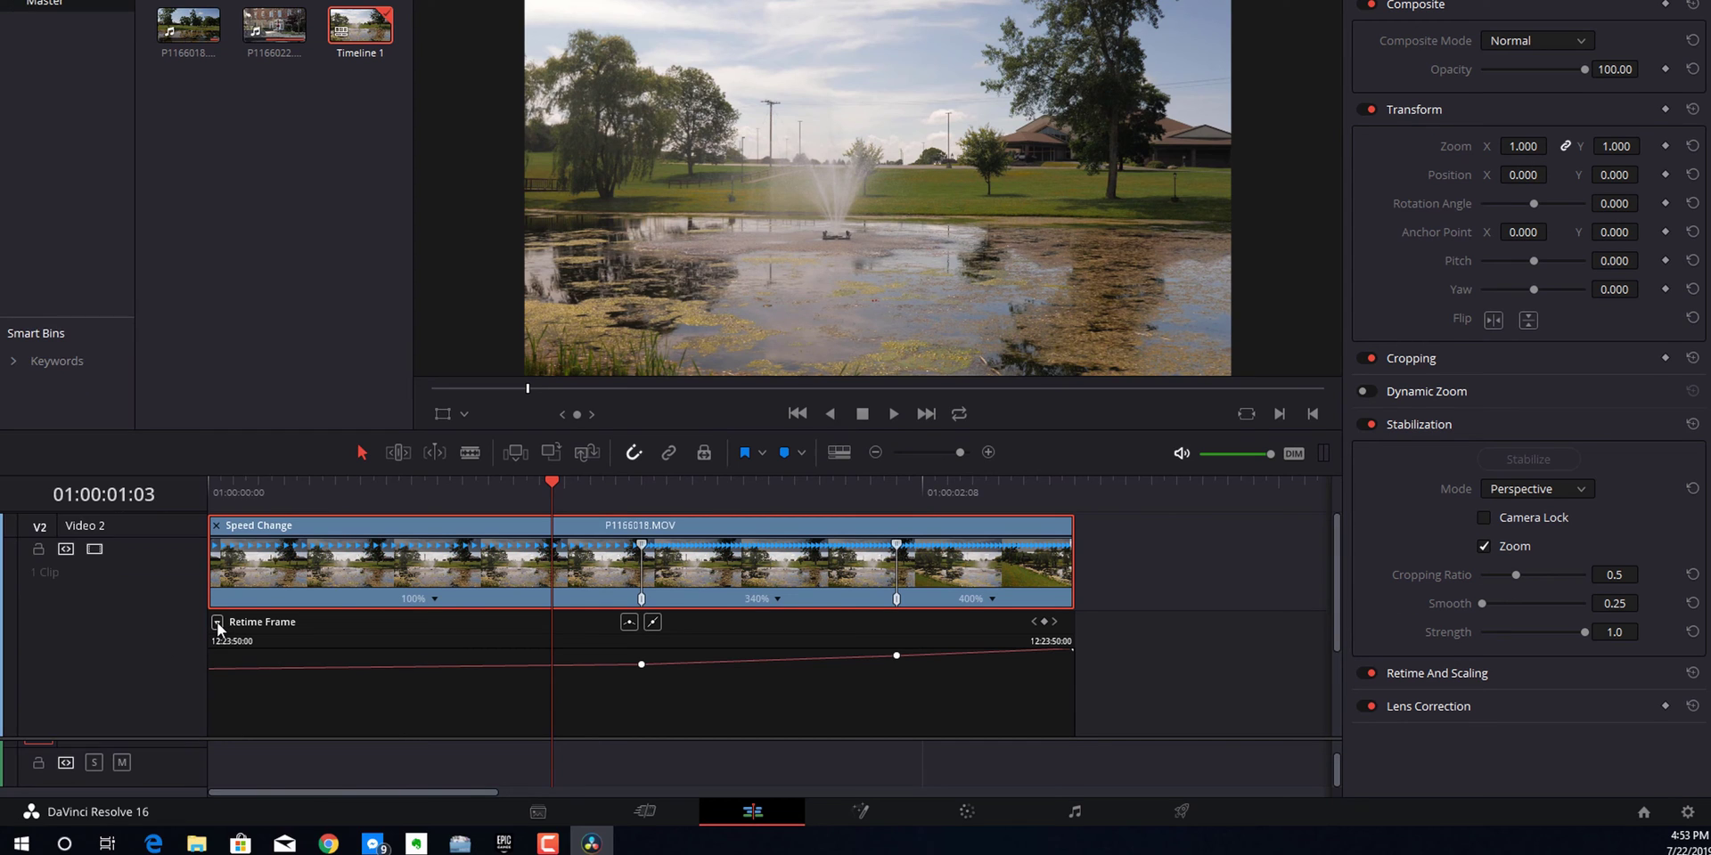
pyautogui.click(217, 623)
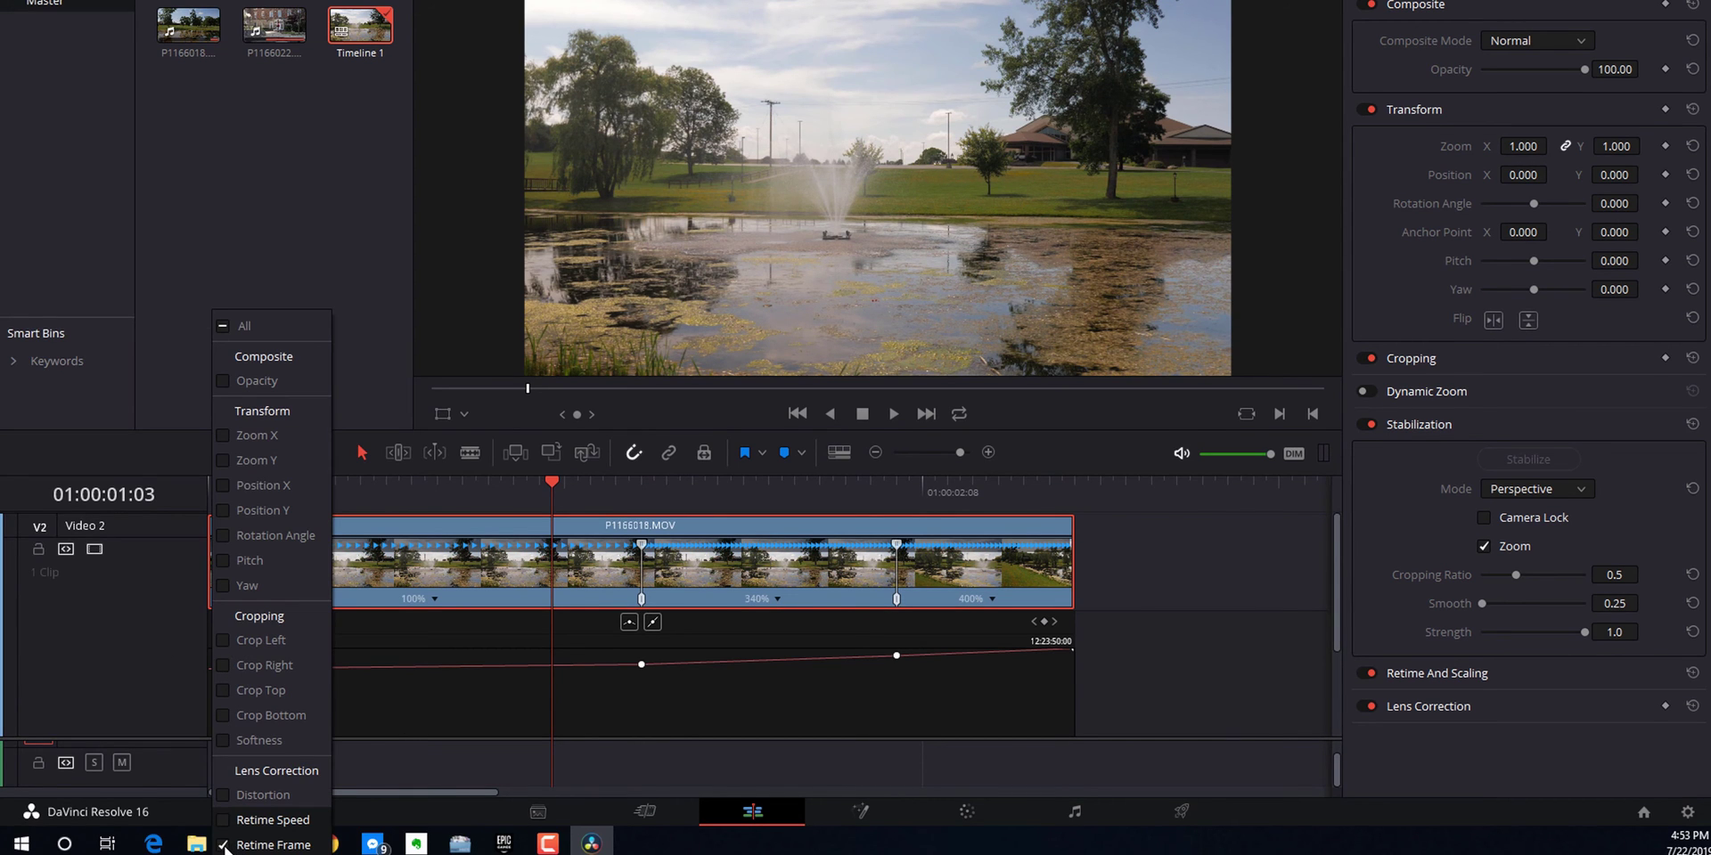
pyautogui.click(223, 845)
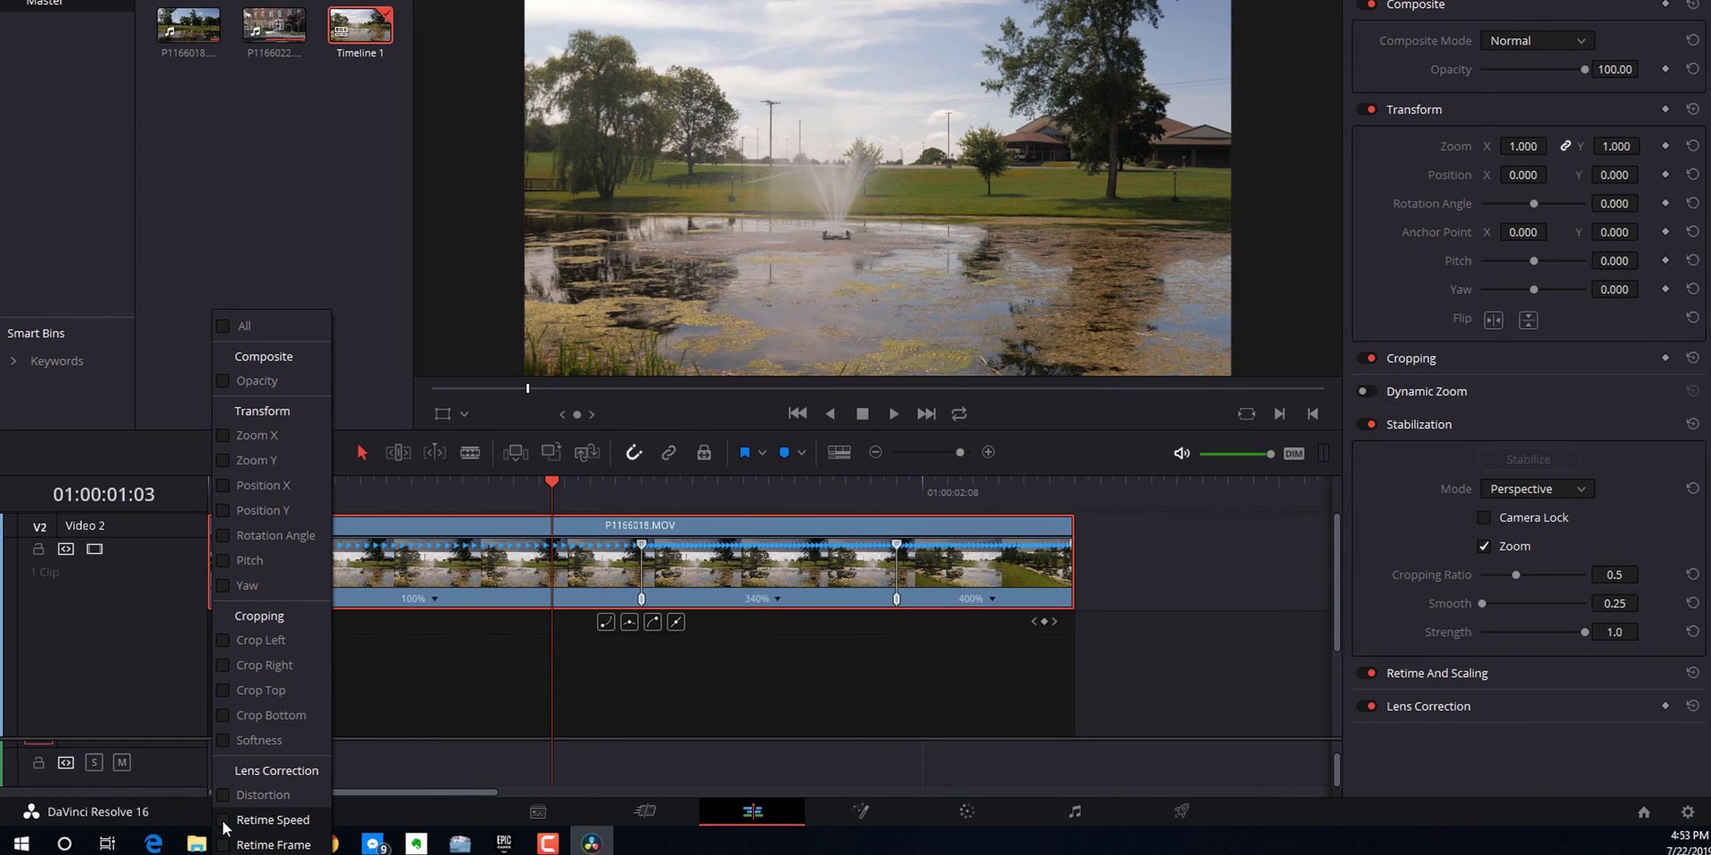
pyautogui.click(223, 821)
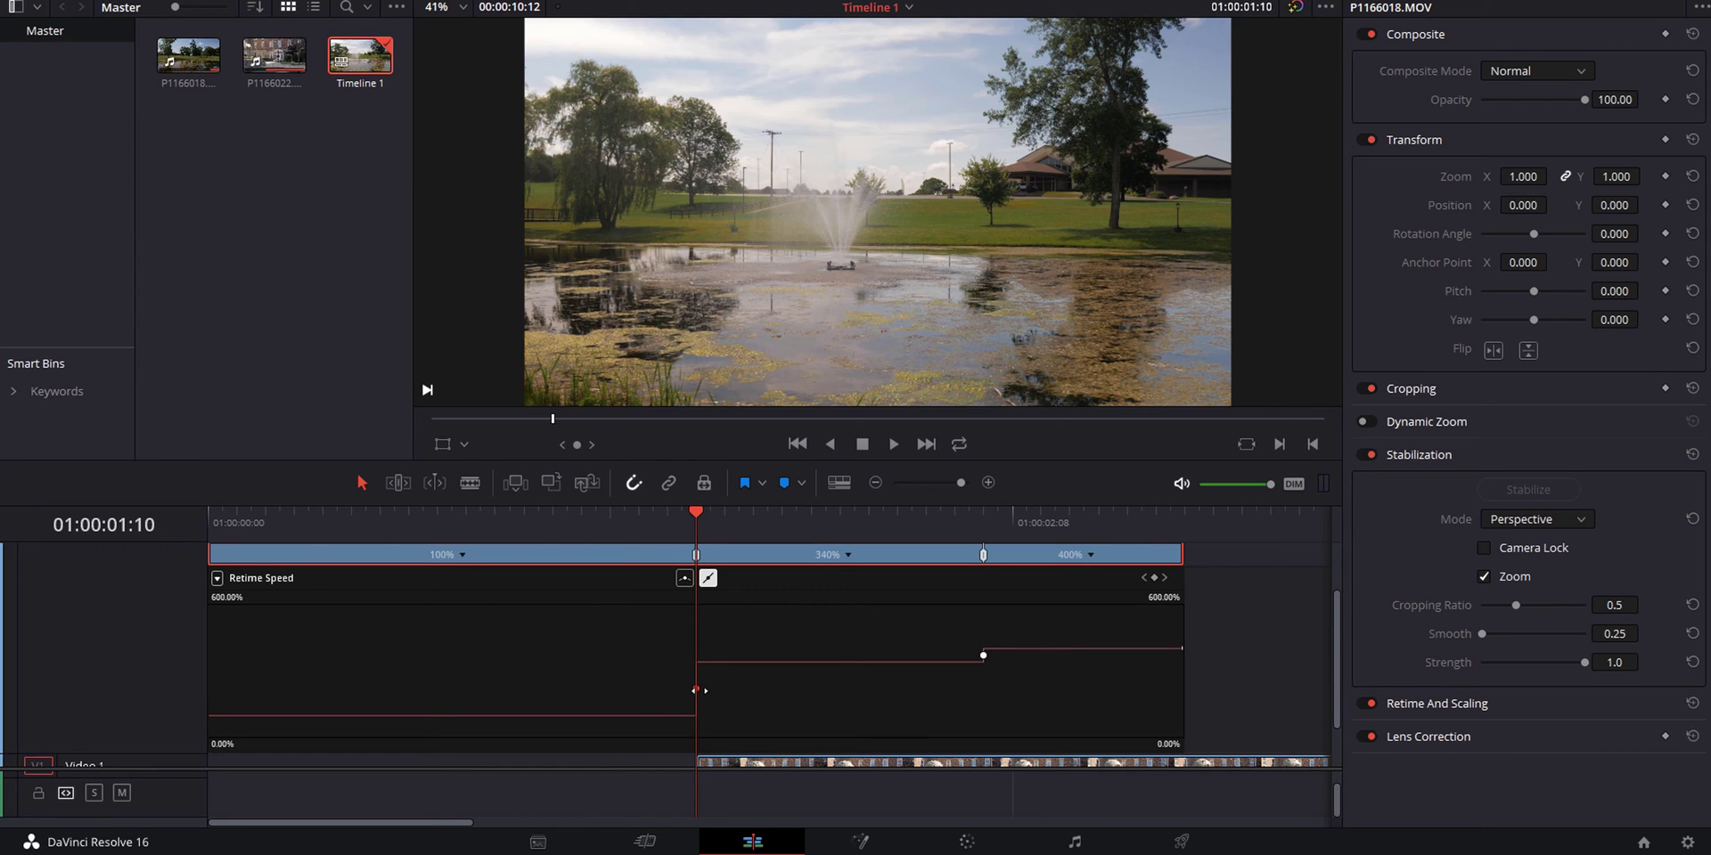
# Step: Ease the first speed point into a gradual 100% to 340% ramp and preview it
pyautogui.click(685, 580)
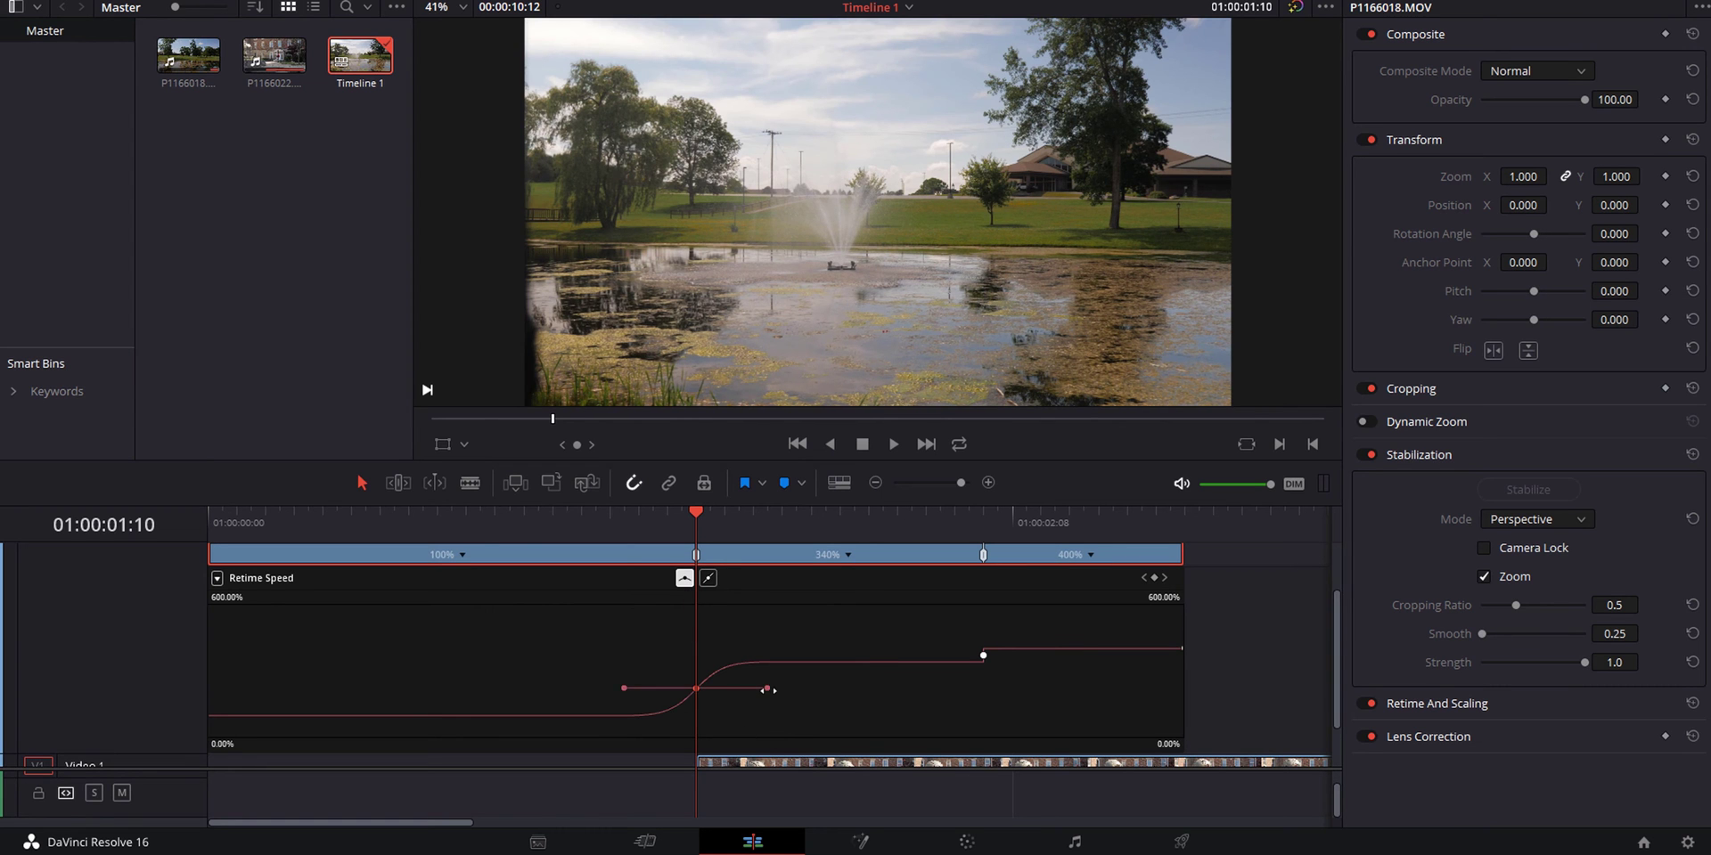
pyautogui.moveTo(766, 690); pyautogui.dragTo(756, 693)
pyautogui.click(534, 515)
pyautogui.press('space')
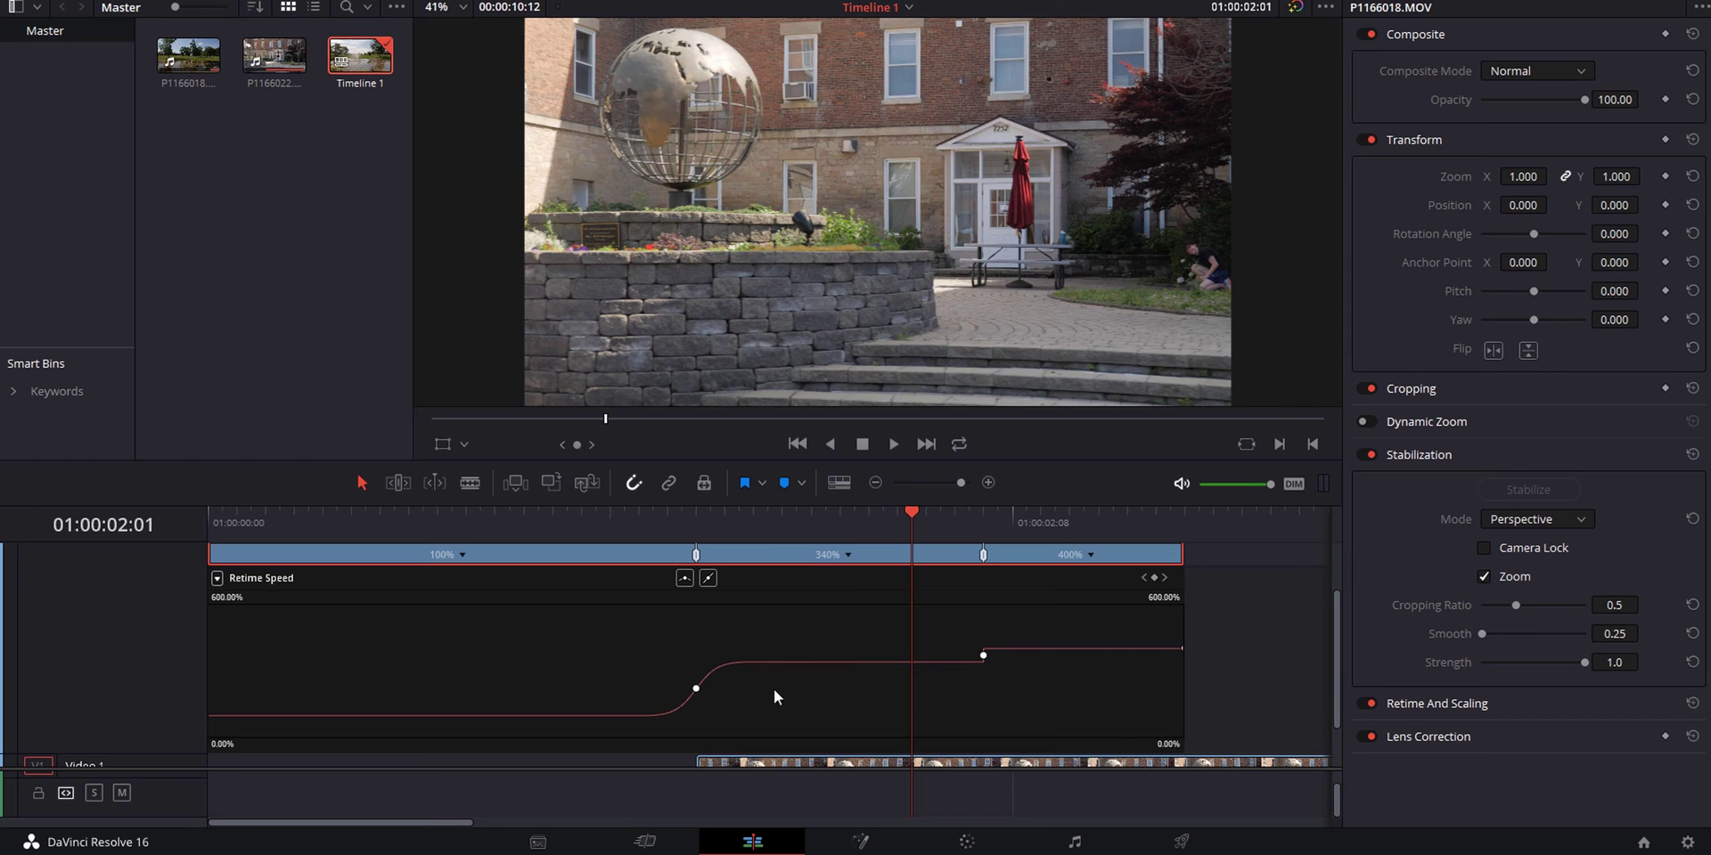
pyautogui.rightClick(772, 554)
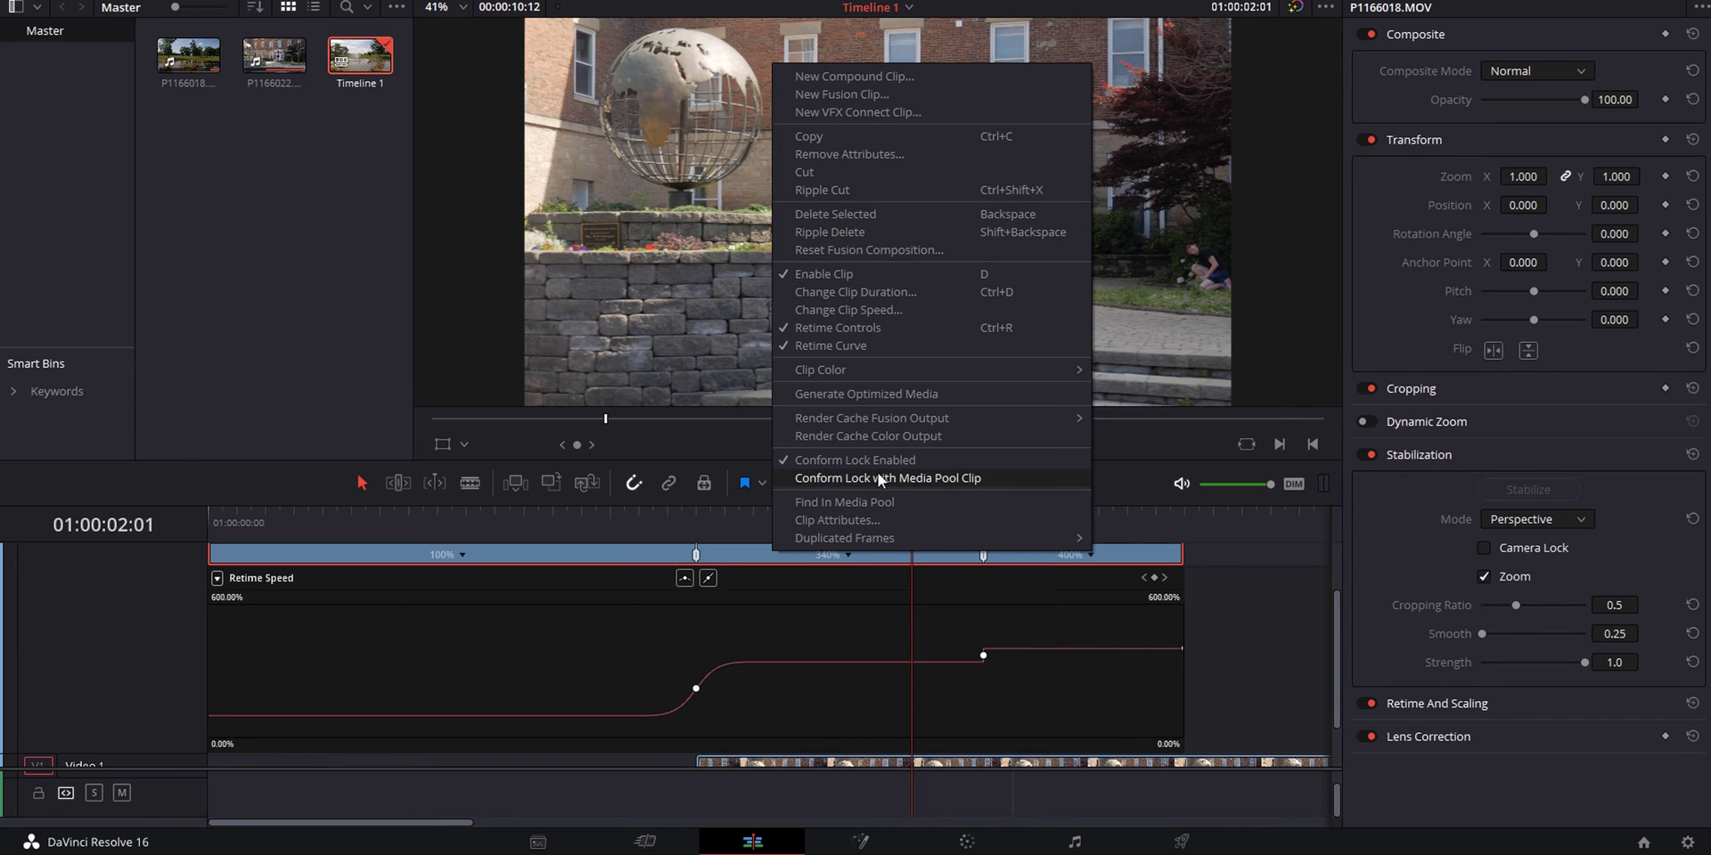
# Step: Hide the retime curve editor and replay the edit around the transition point
pyautogui.click(850, 348)
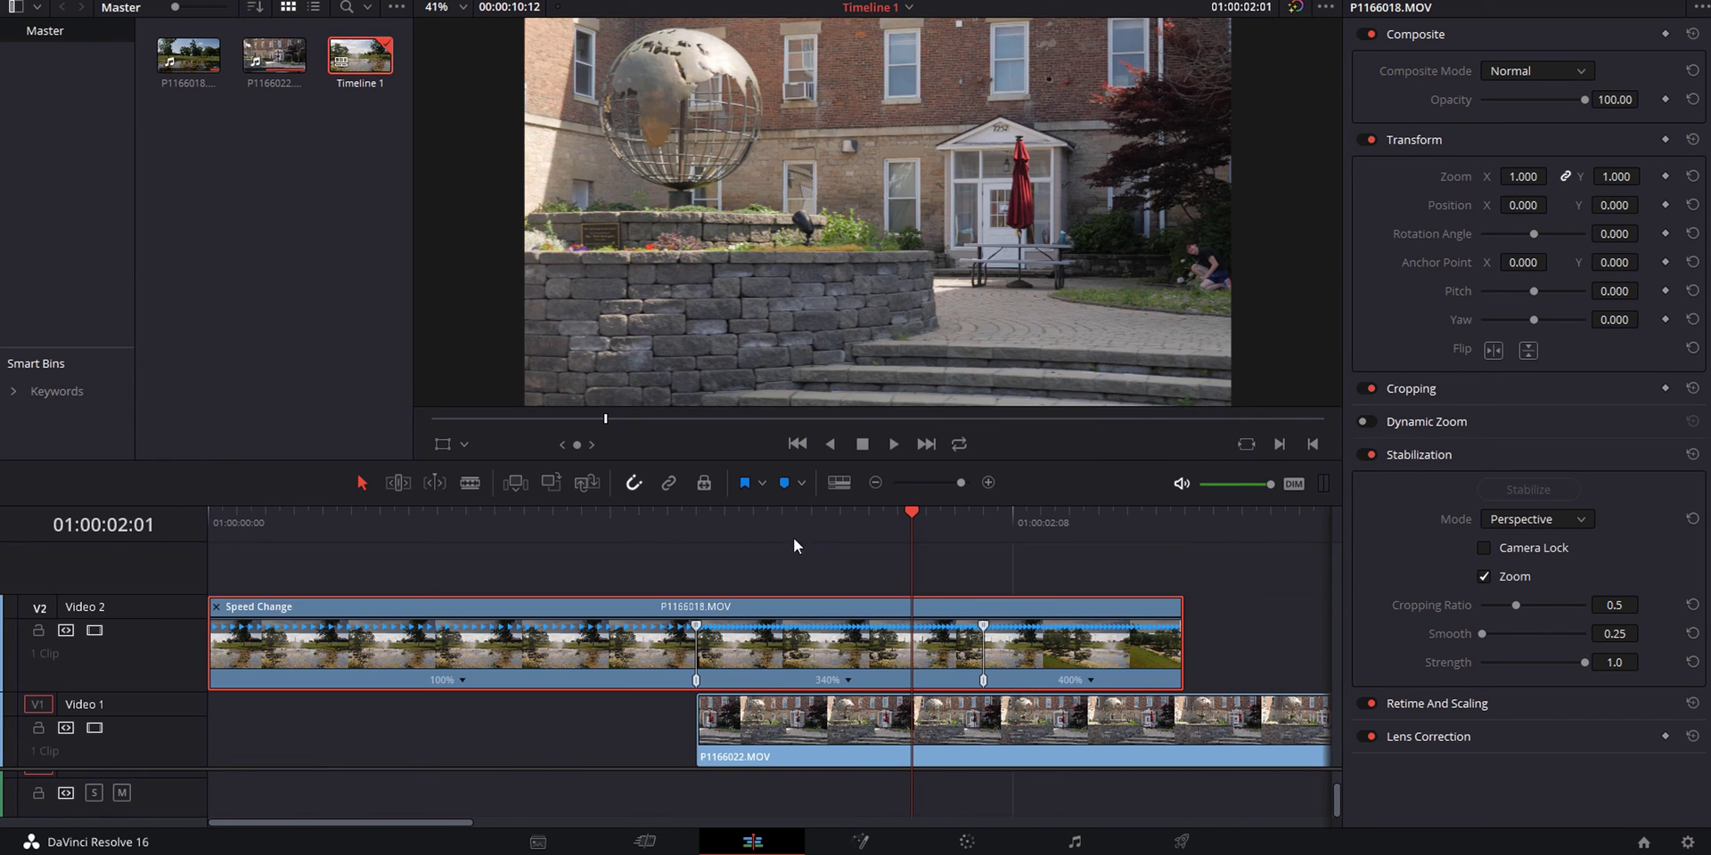
pyautogui.press('Up')
pyautogui.press('Up')
pyautogui.press('space')
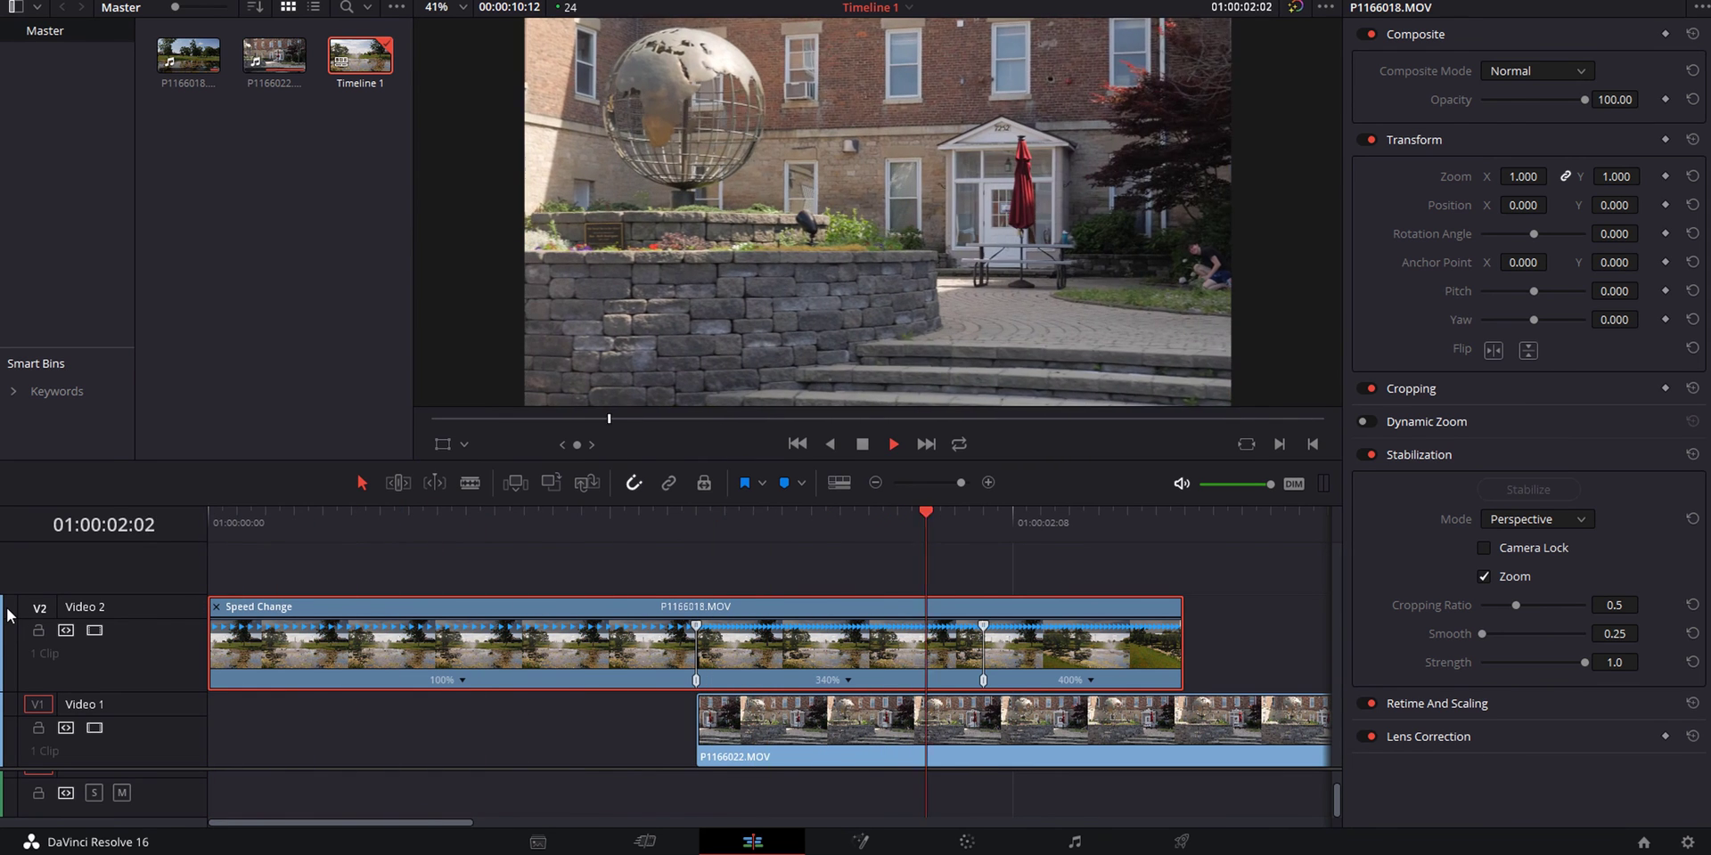
pyautogui.click(687, 521)
pyautogui.click(584, 530)
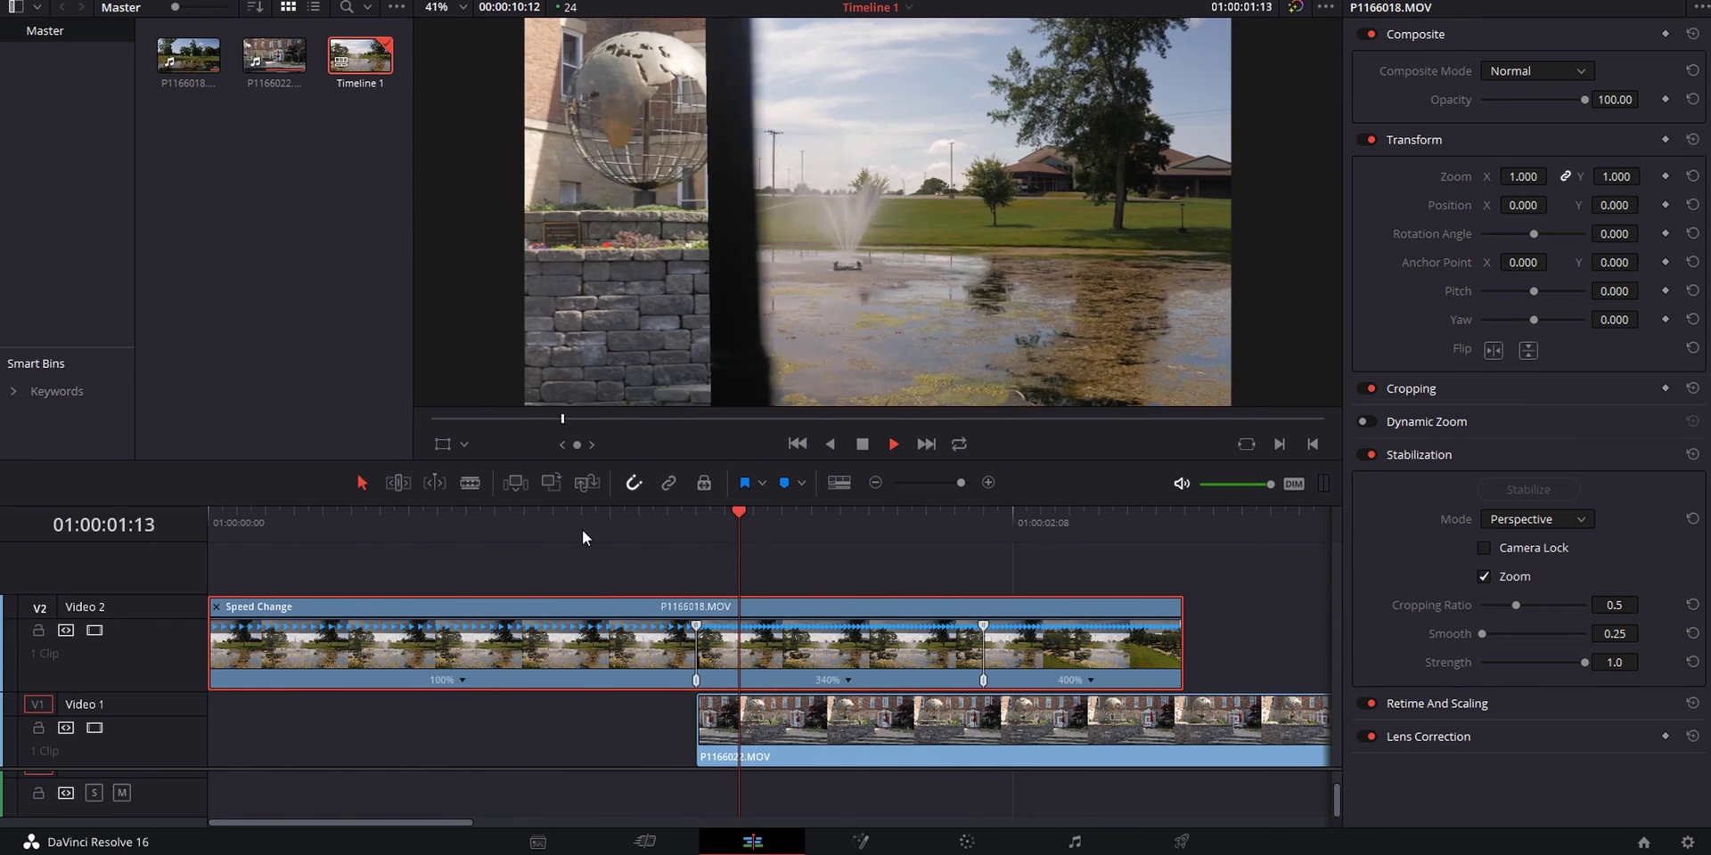
pyautogui.moveTo(918, 579); pyautogui.dragTo(709, 601)
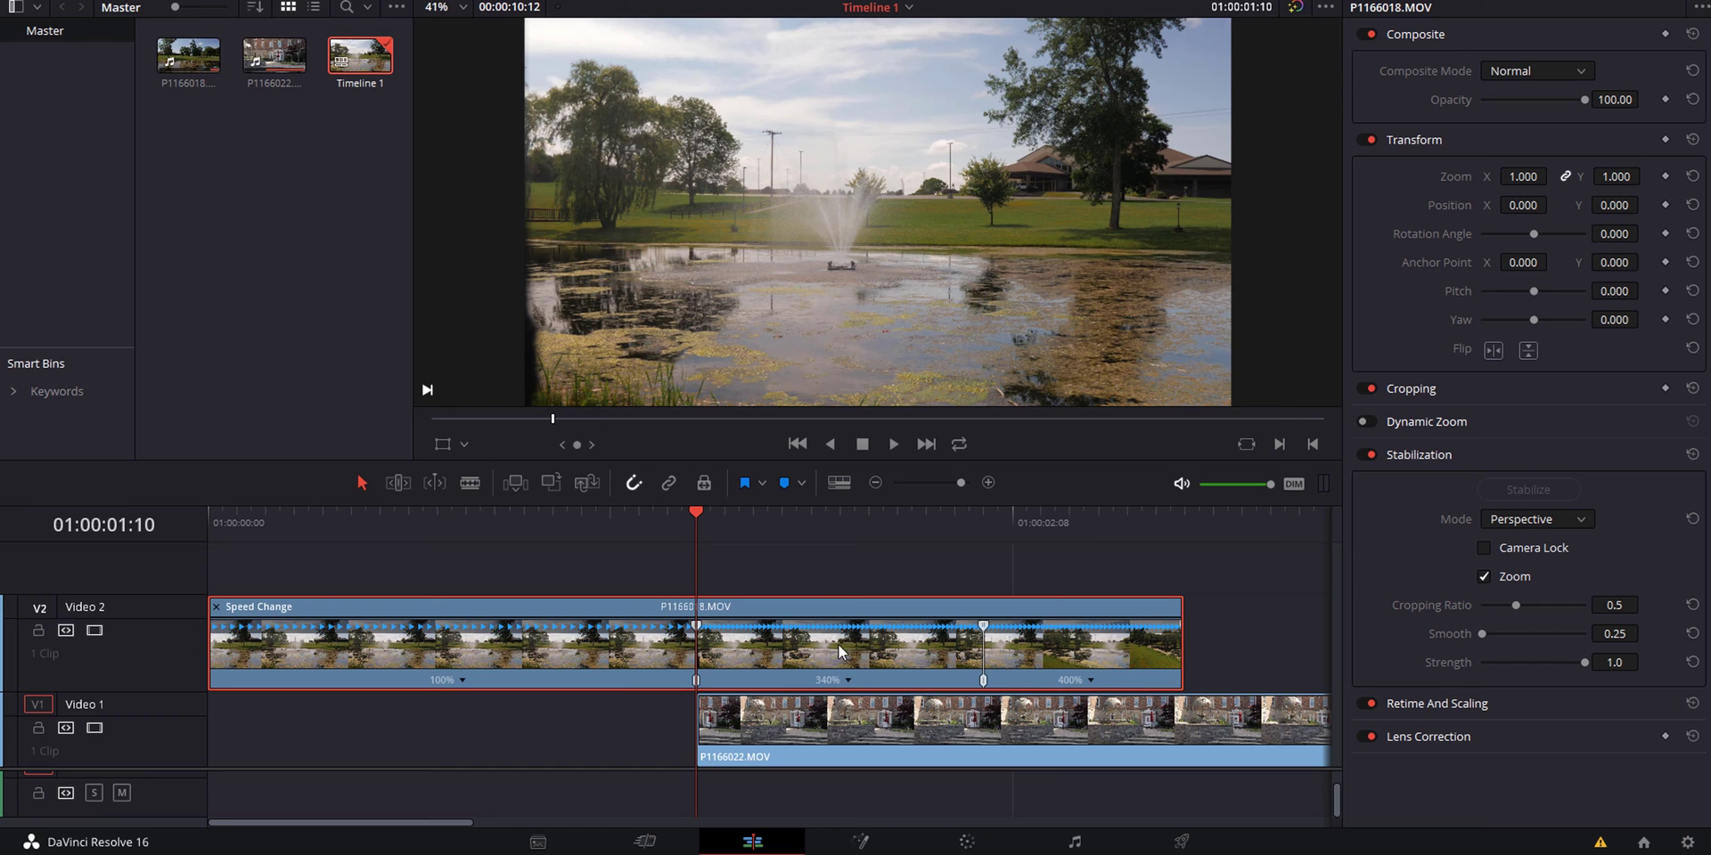
# Step: Place an Adjustment Clip from the Effects Library on a new track above both clips
pyautogui.click(829, 704)
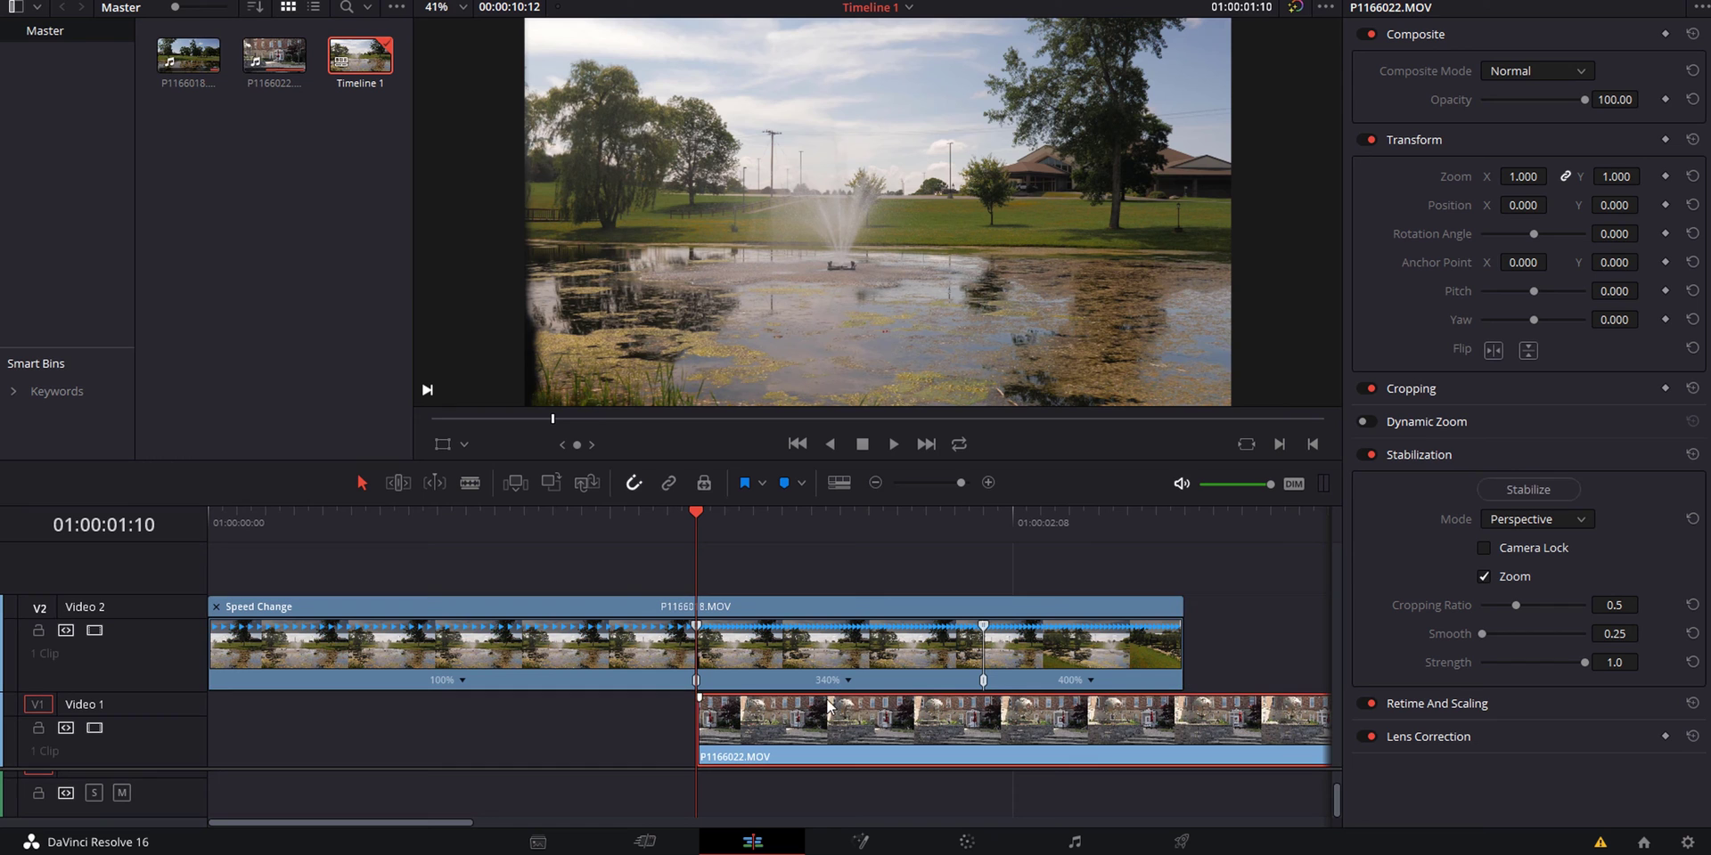
pyautogui.click(810, 633)
pyautogui.click(230, 4)
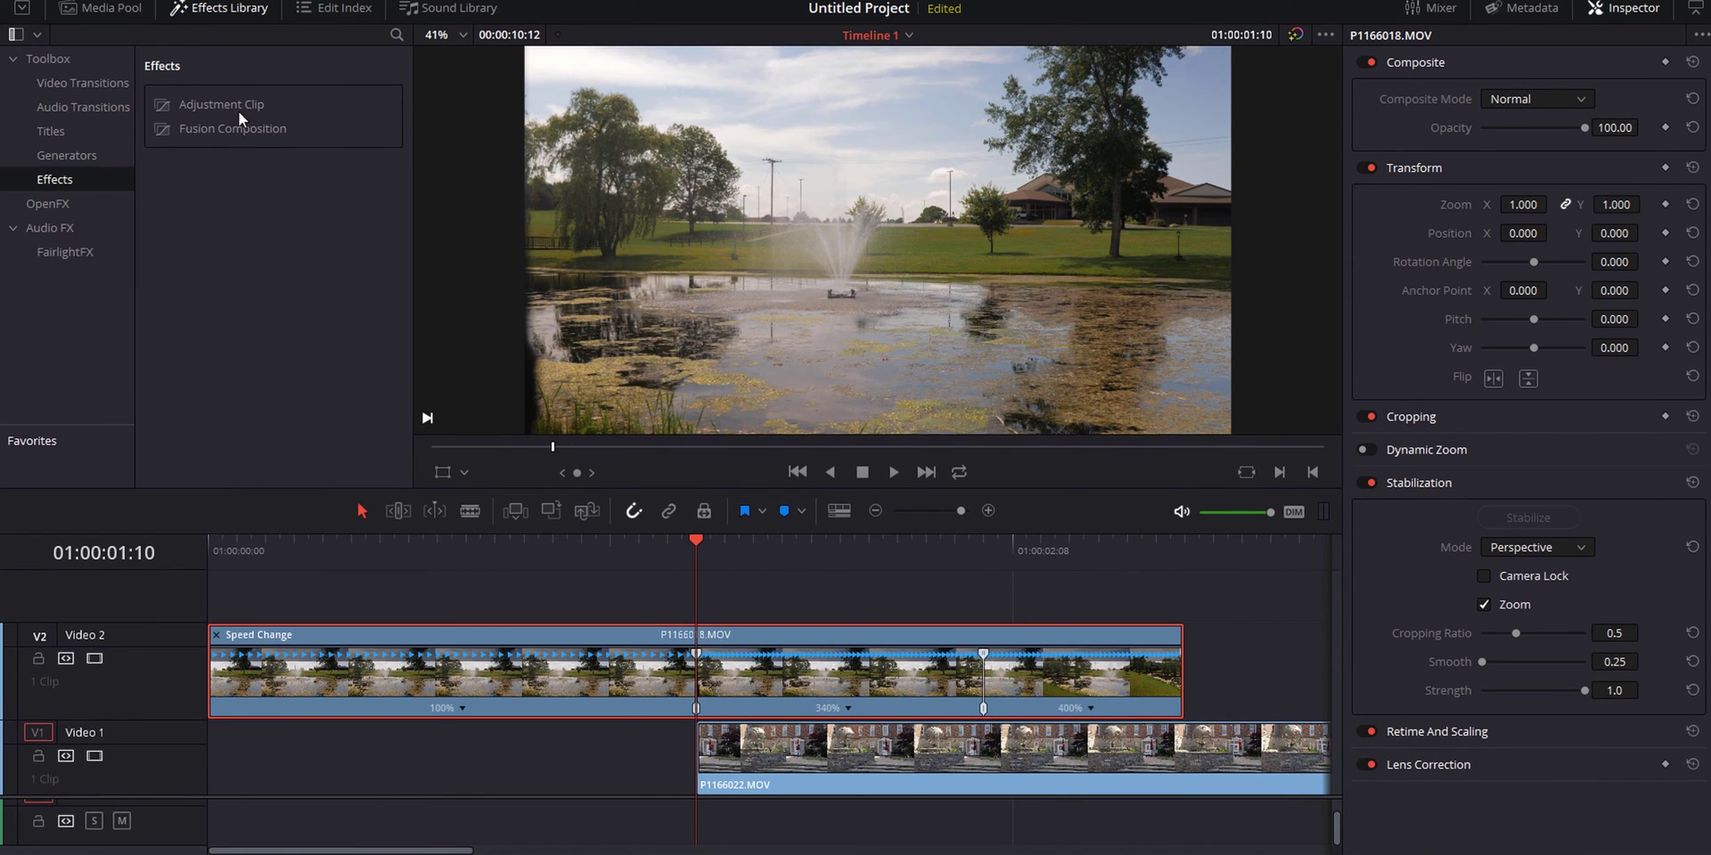
pyautogui.moveTo(239, 116); pyautogui.dragTo(492, 590)
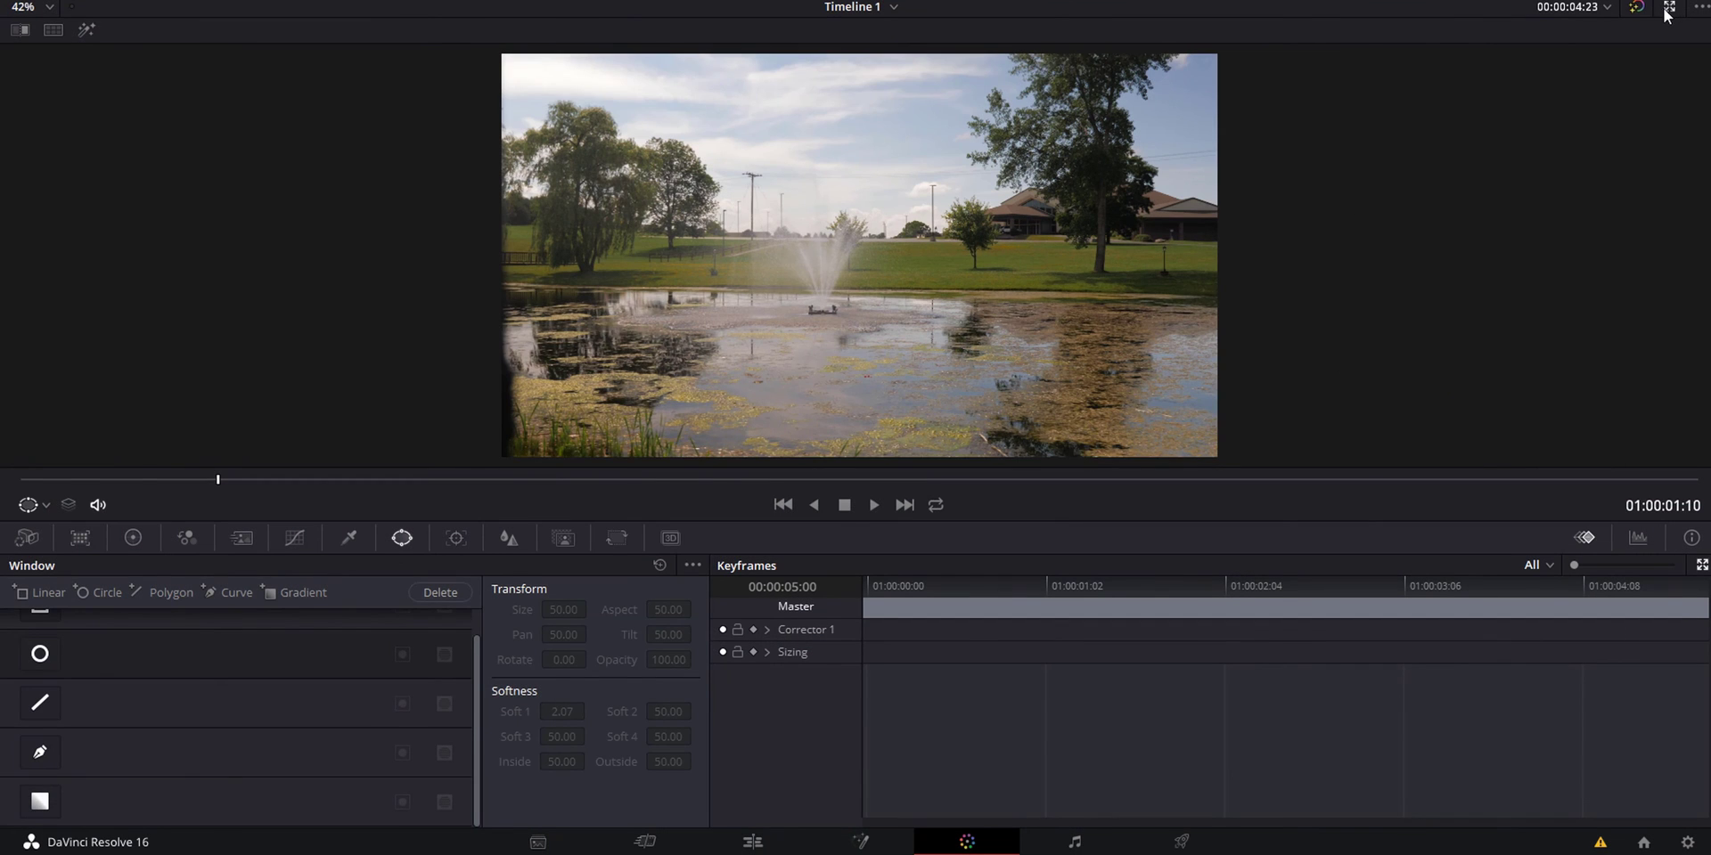
# Step: Apply Directional Blur from OpenFX to node 01 and raise Blur Strength to 0.939
pyautogui.click(1669, 7)
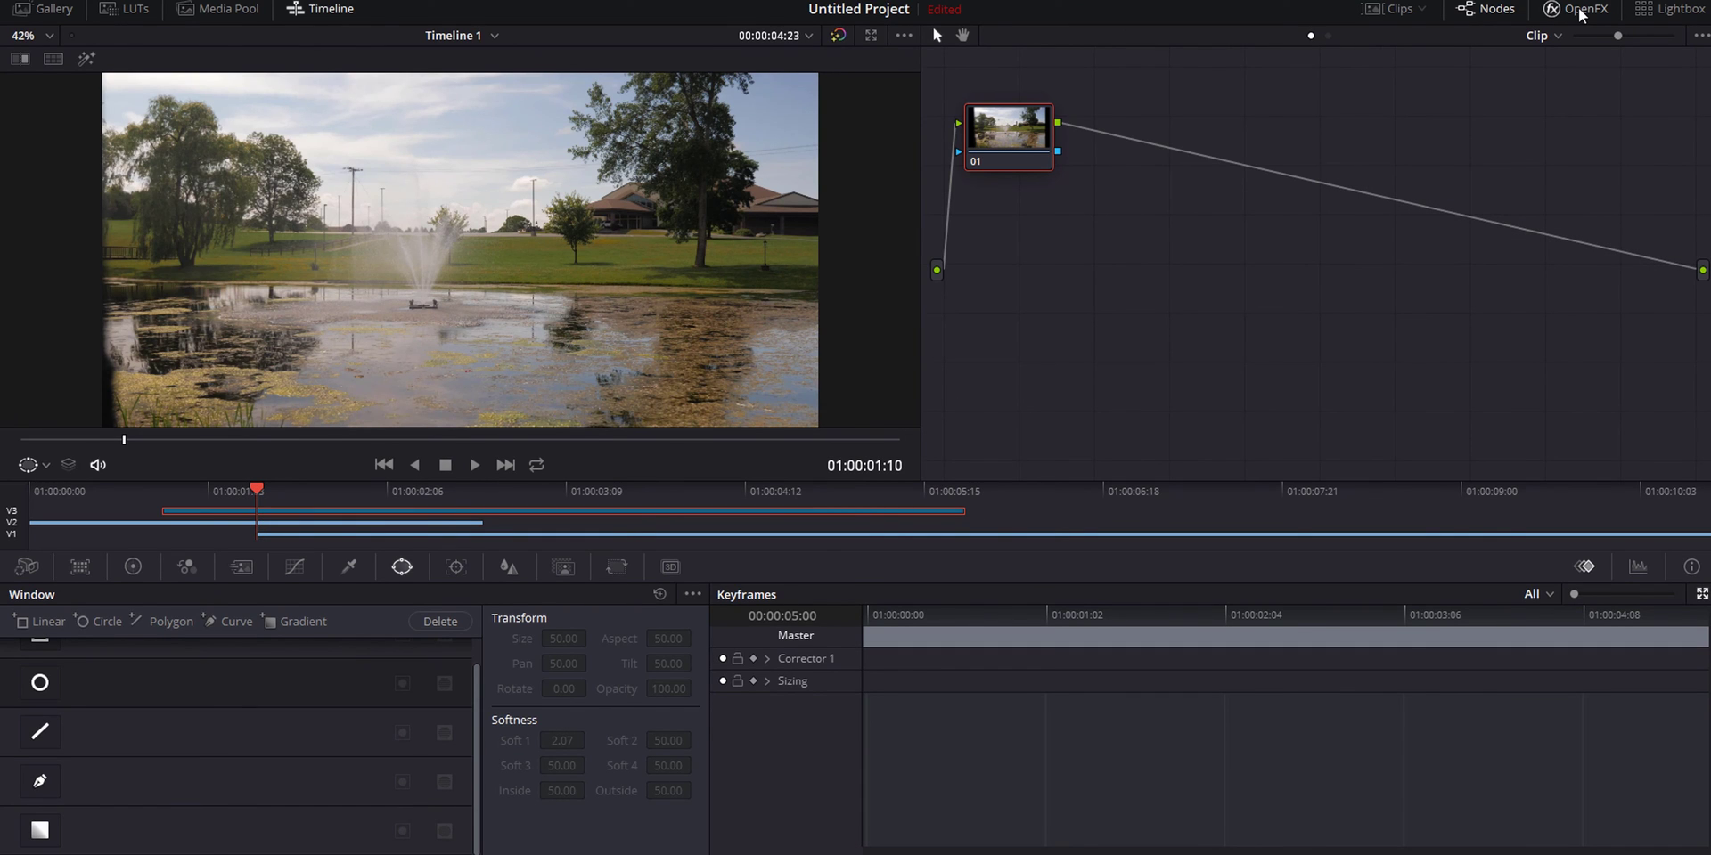
pyautogui.click(1582, 14)
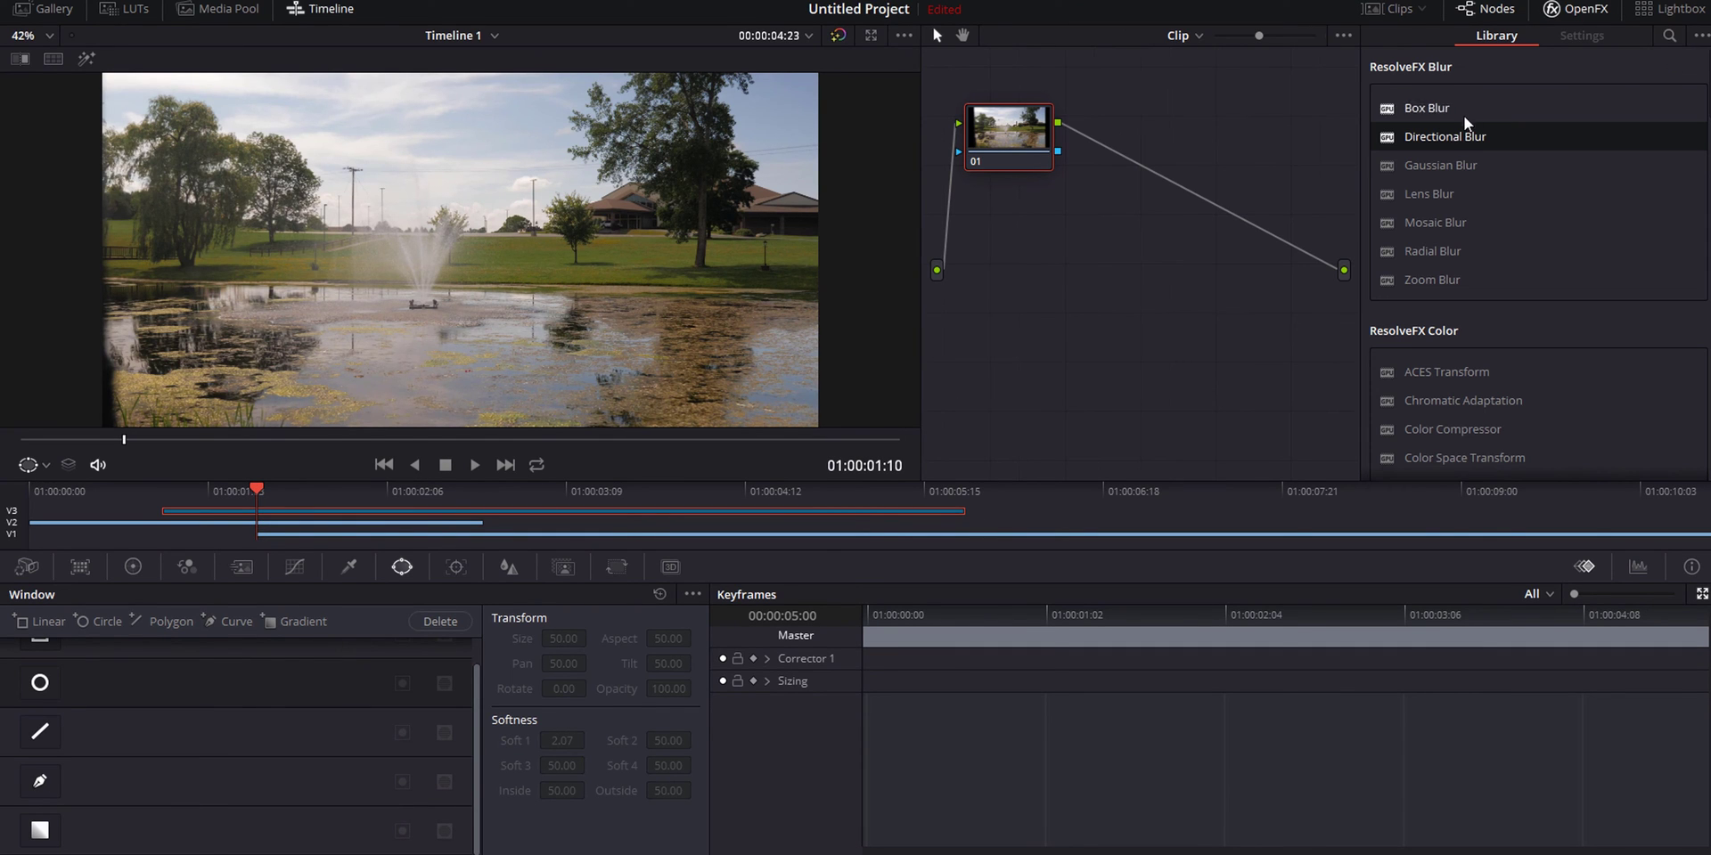
pyautogui.moveTo(1443, 137); pyautogui.dragTo(1008, 123)
pyautogui.moveTo(1518, 100)
pyautogui.mouseDown()
pyautogui.moveTo(1582, 103)
pyautogui.moveTo(1500, 130)
pyautogui.mouseUp()
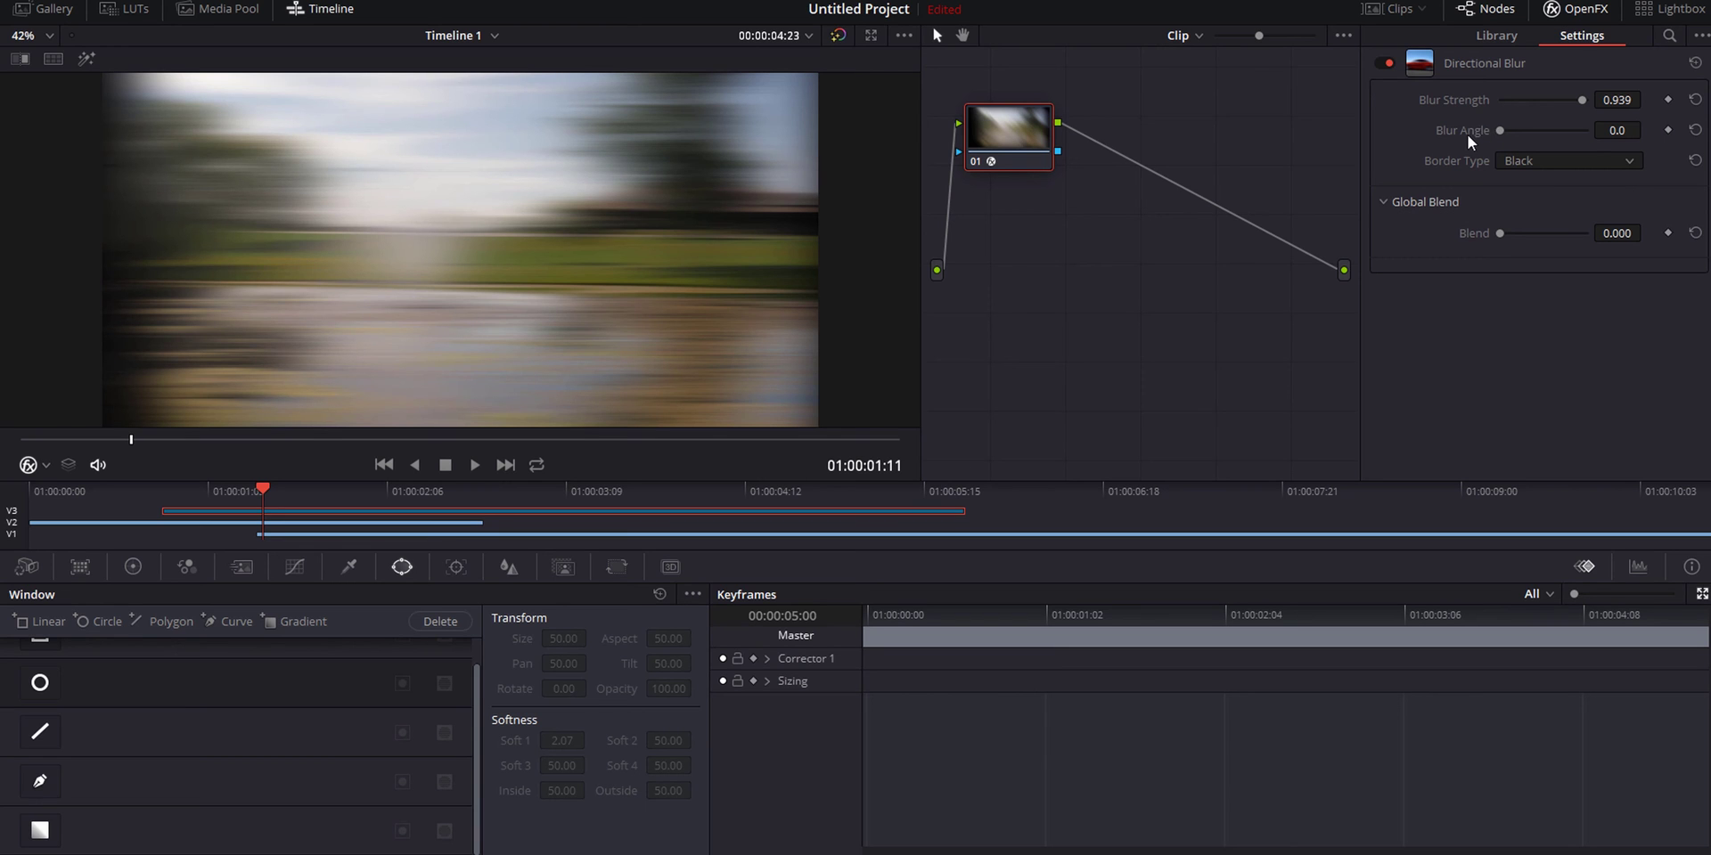
# Step: Keyframe Blur Strength at 0, about 0.5 mid-wipe, and back to 0 at the wipe's end
pyautogui.moveTo(1579, 99); pyautogui.dragTo(1384, 131)
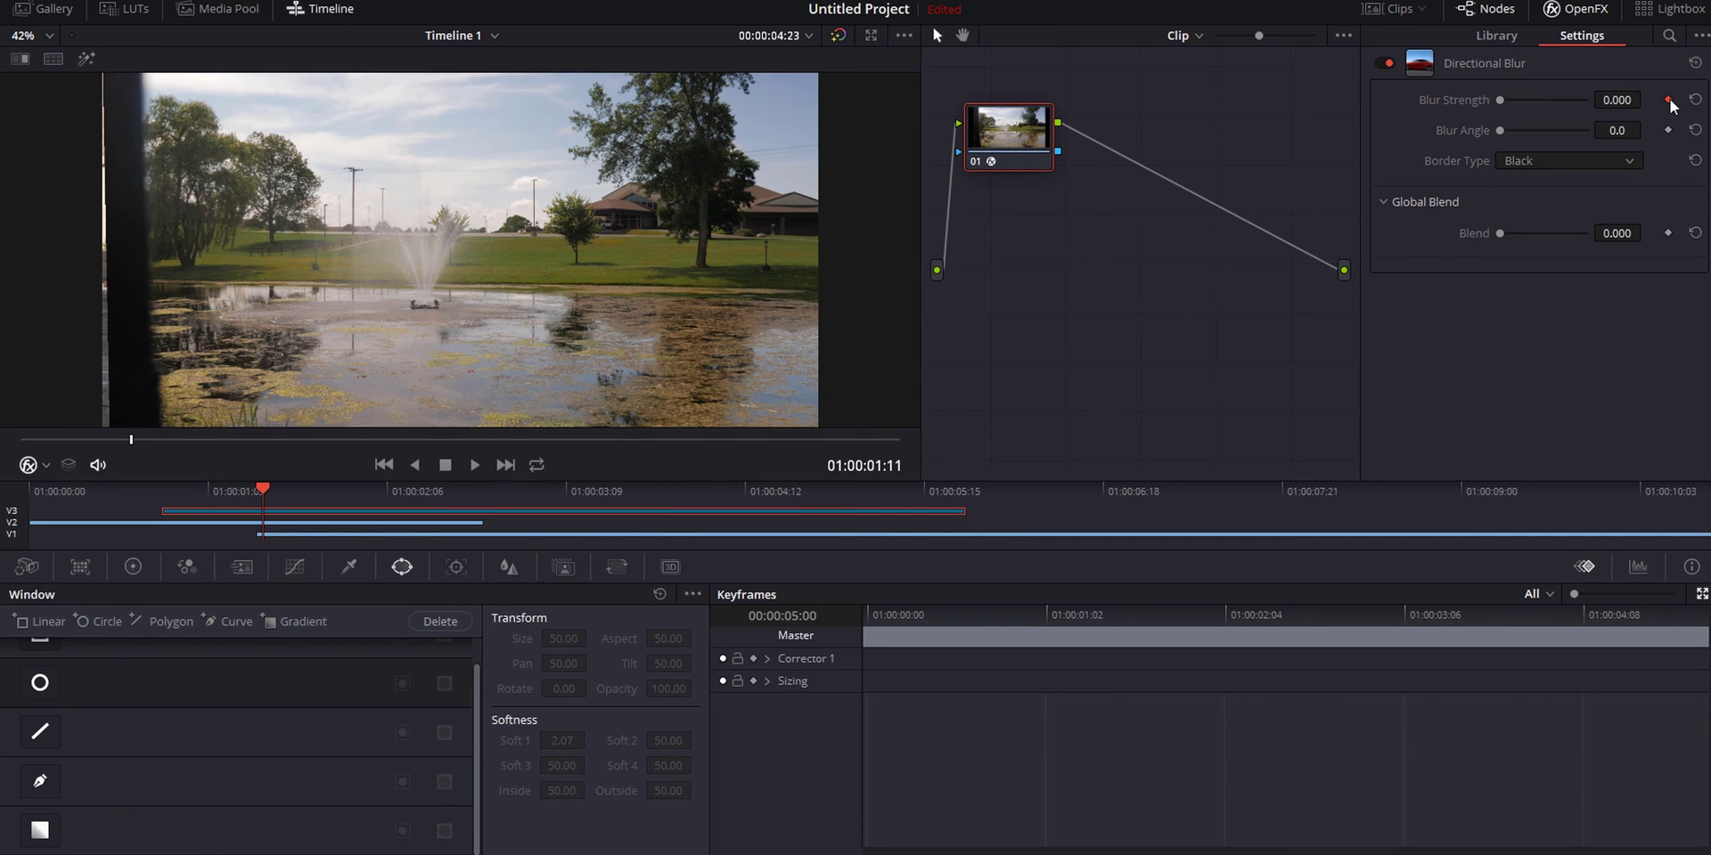
pyautogui.press('Right')
pyautogui.press('Right')
pyautogui.press('Right')
pyautogui.press('Right')
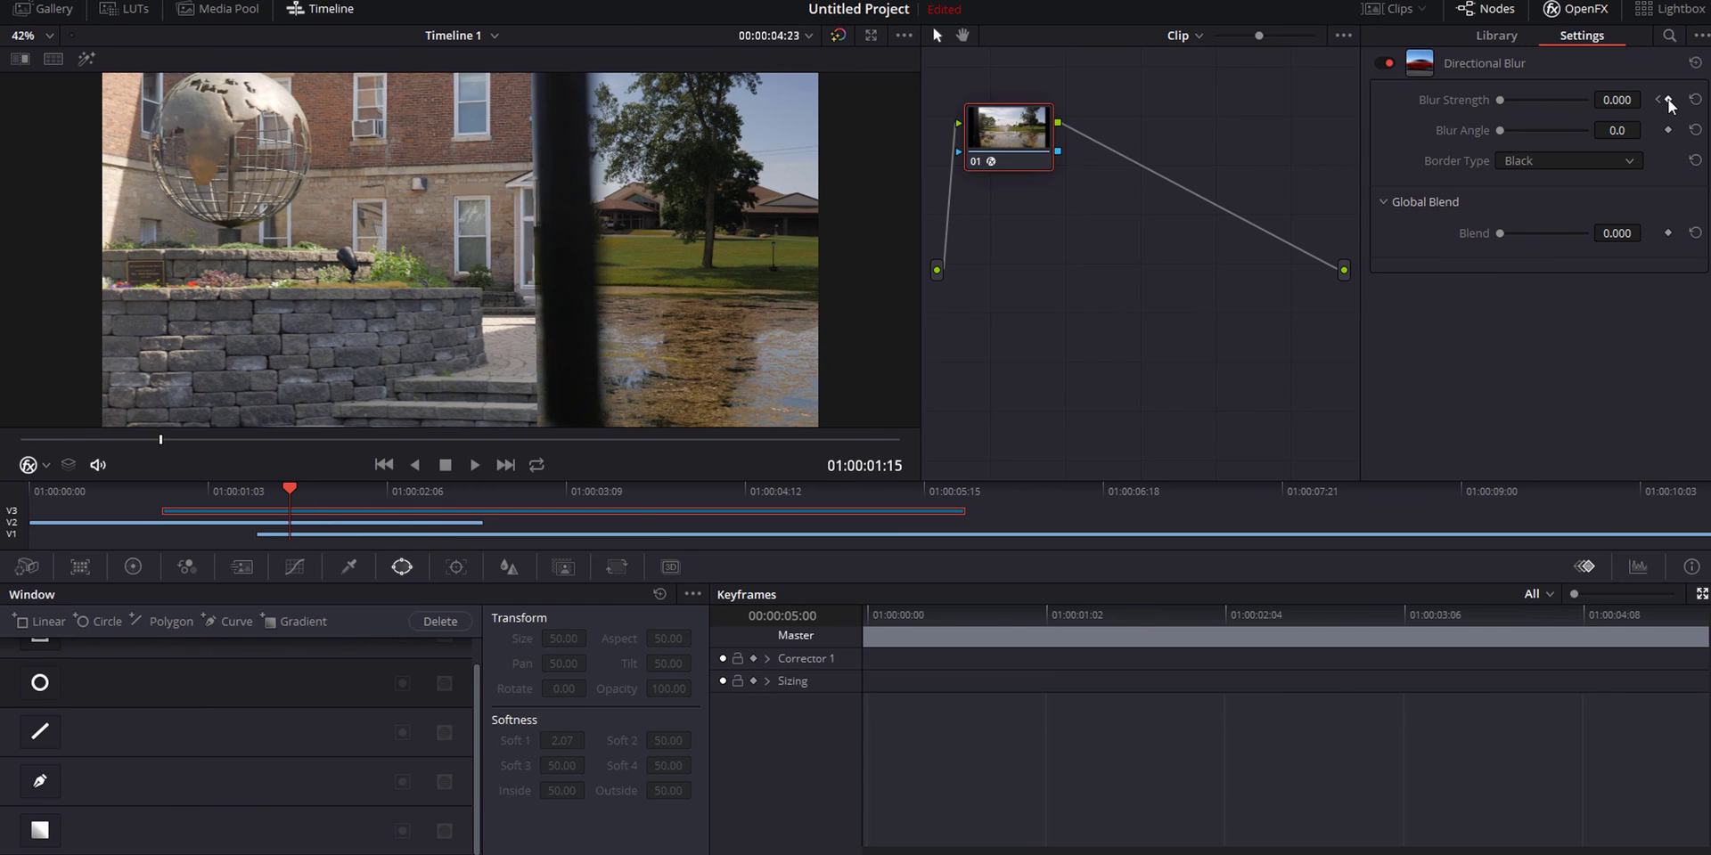
pyautogui.moveTo(1511, 105)
pyautogui.mouseDown()
pyautogui.moveTo(1565, 103)
pyautogui.moveTo(1499, 101)
pyautogui.mouseUp()
pyautogui.press('Right')
pyautogui.press('Right')
pyautogui.press('Right')
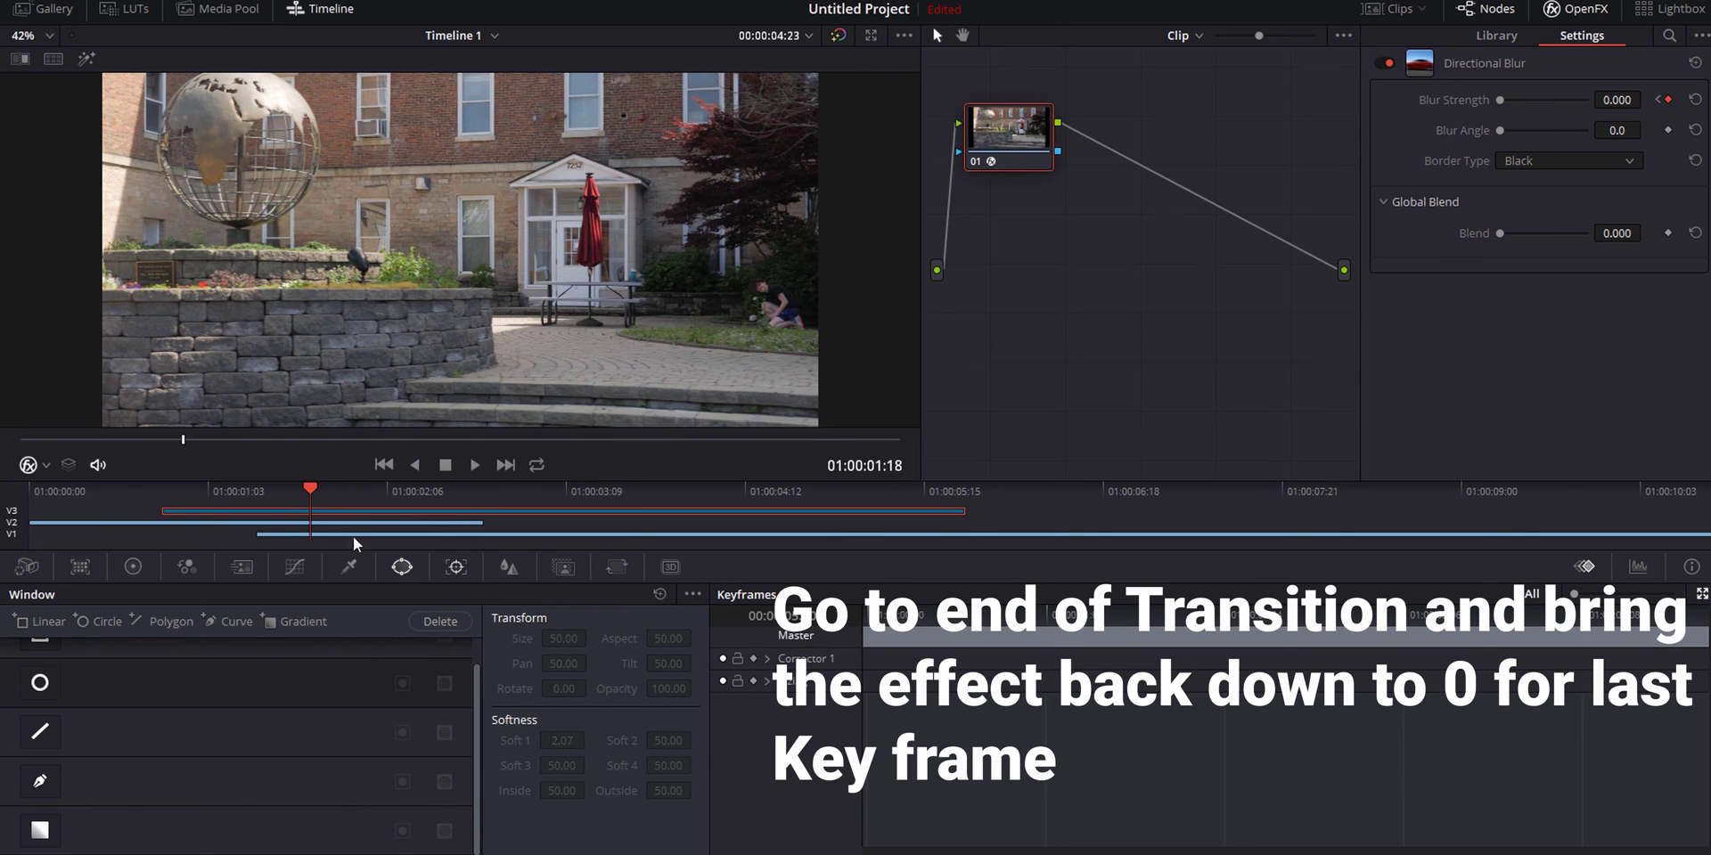
pyautogui.click(184, 504)
# Step: Play back the transition to review the keyframed blur
pyautogui.press('space')
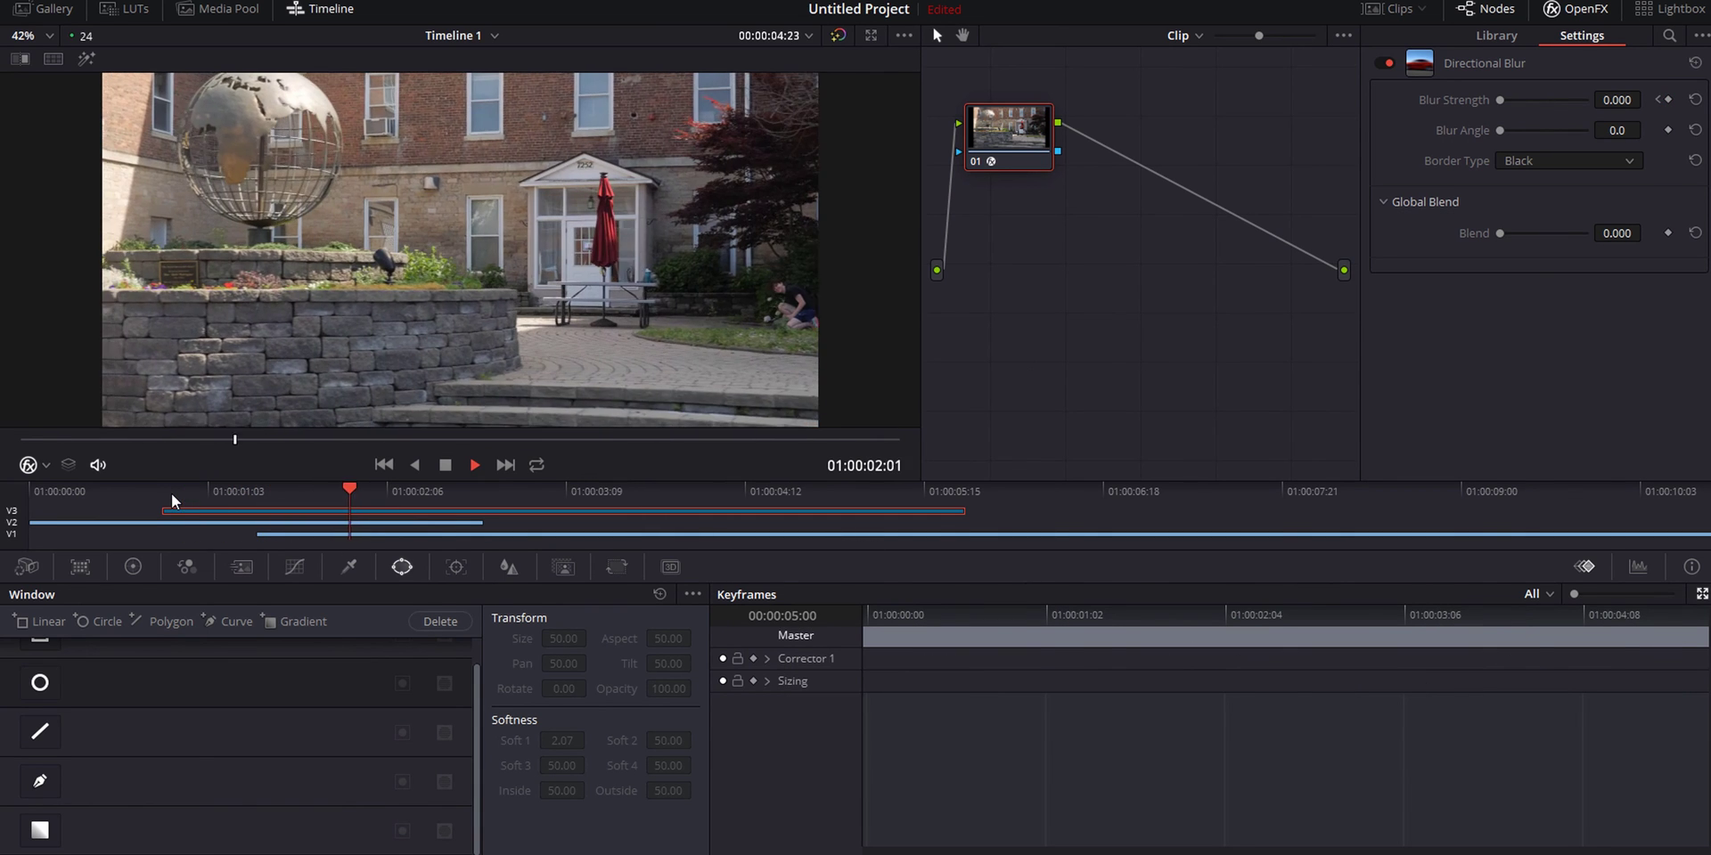
pyautogui.click(172, 498)
pyautogui.press('space')
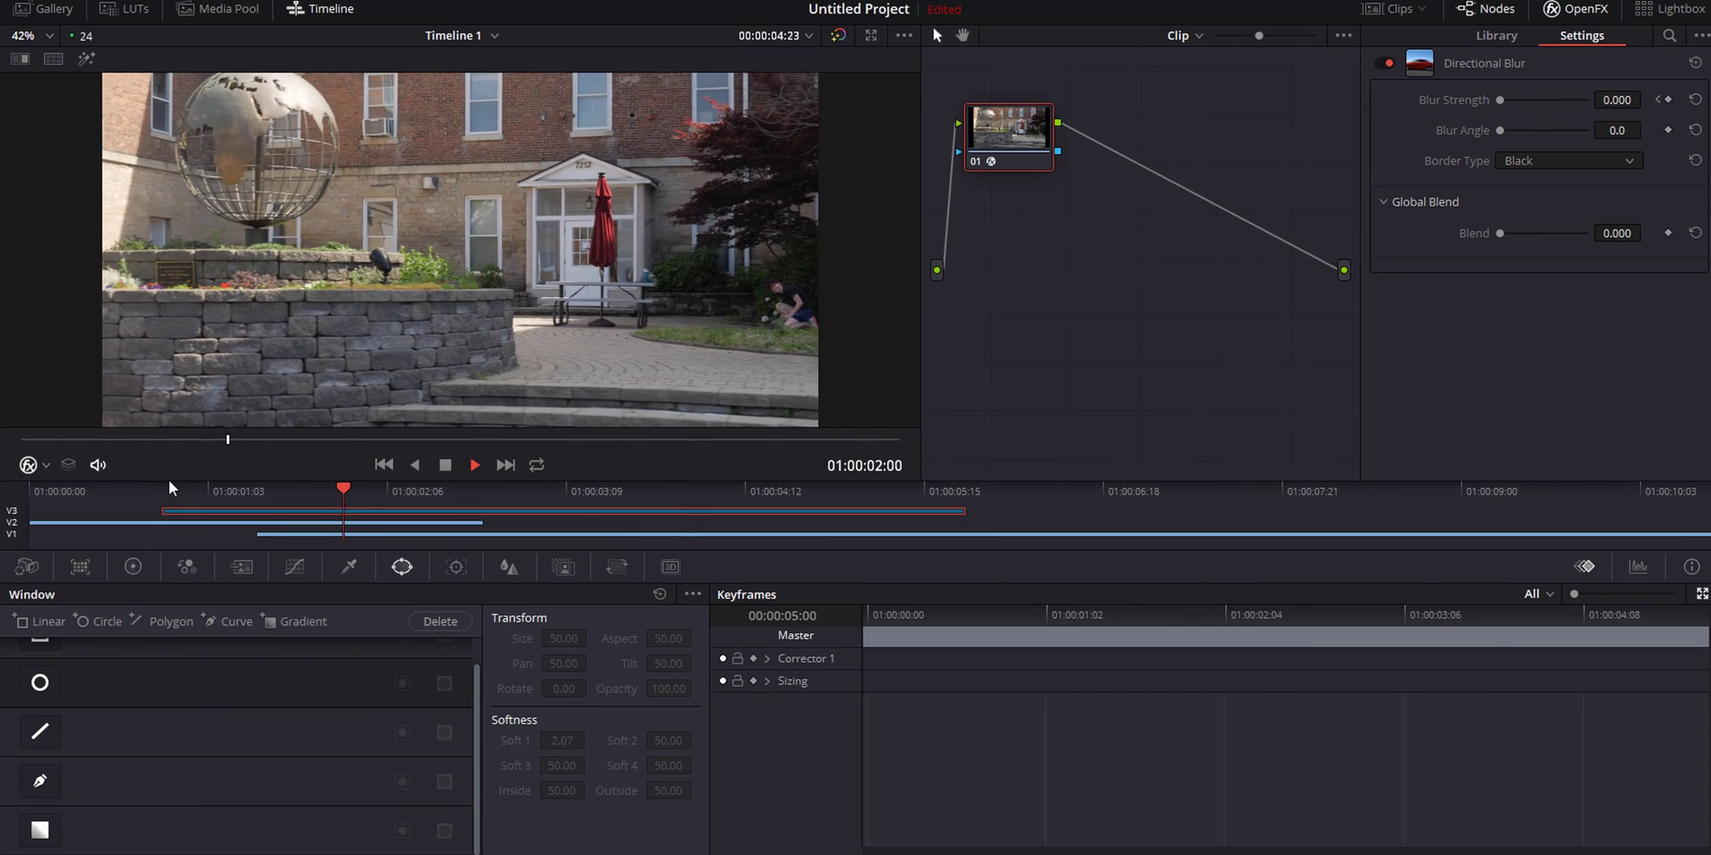
pyautogui.click(233, 496)
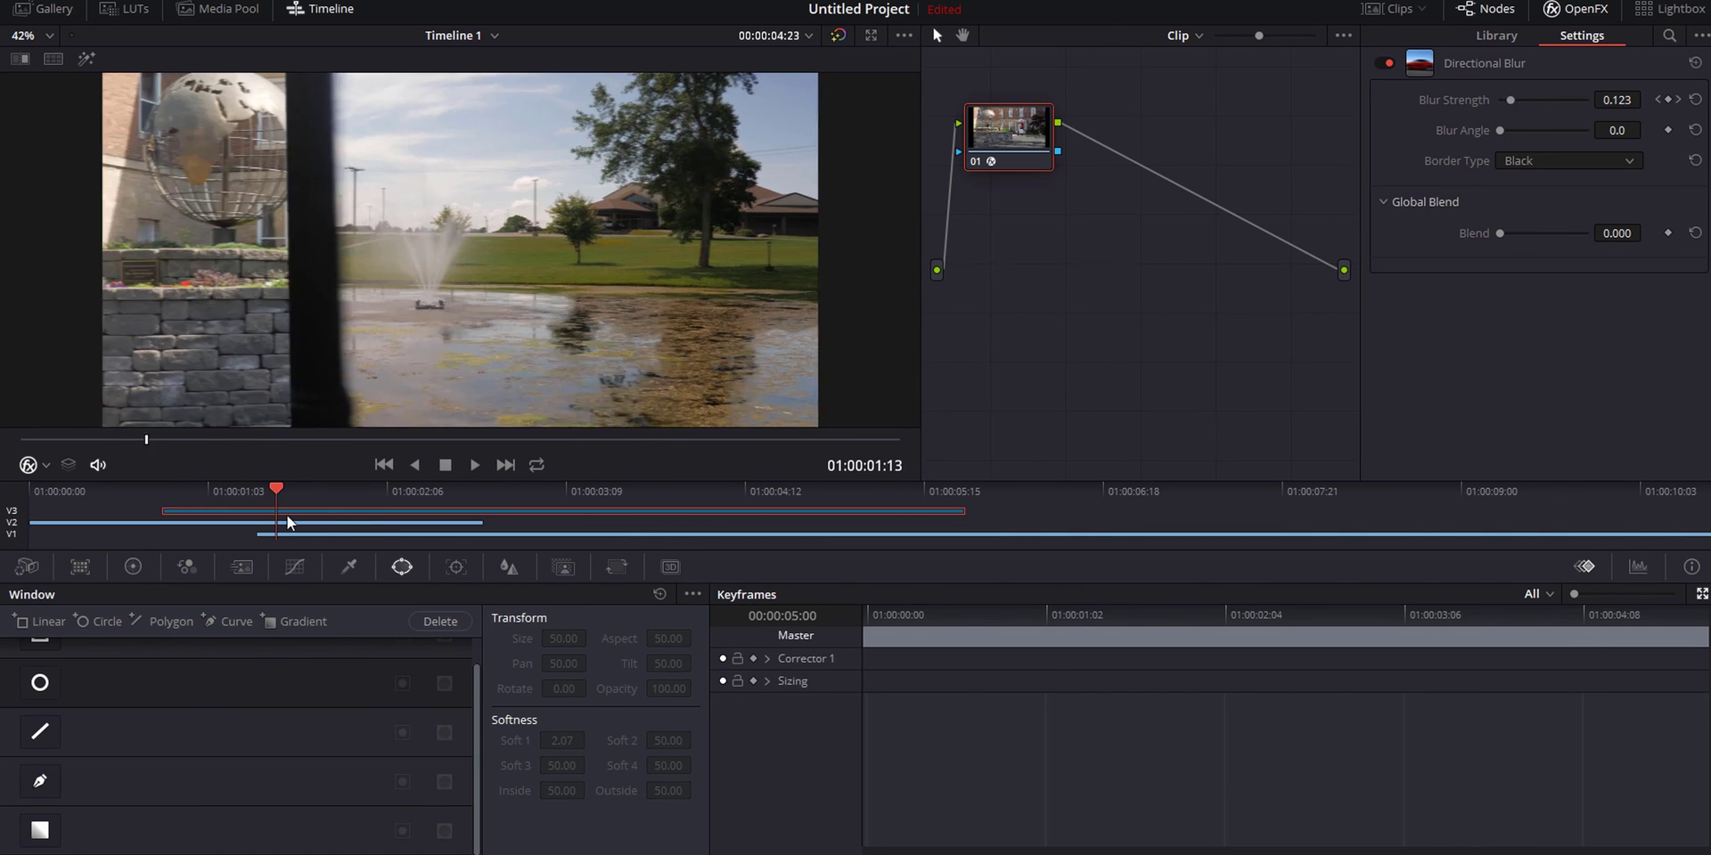